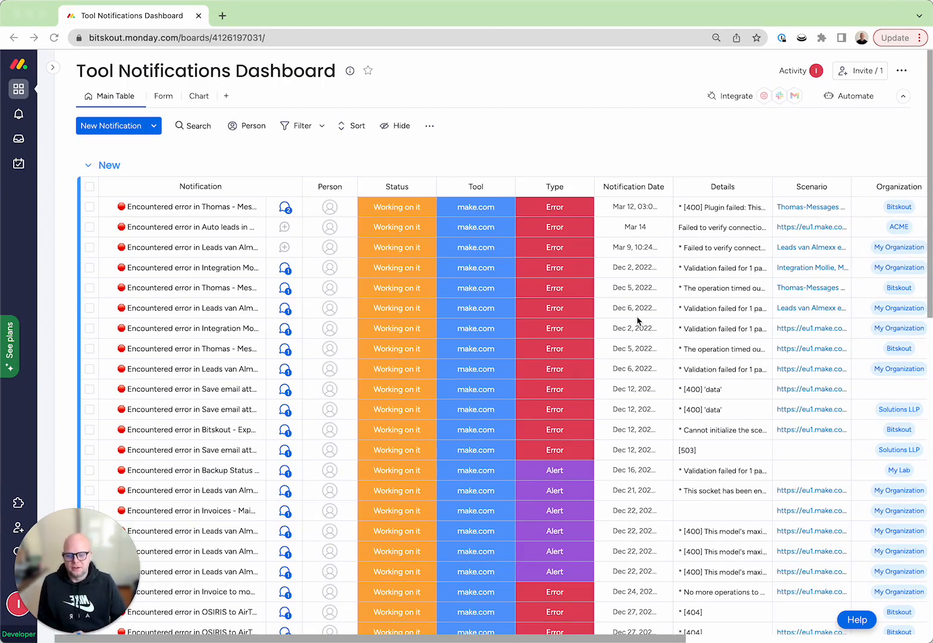
Examine the notifications in the board's New group, including their tool, type, details, scenario, organization, team and execution columns
scroll(636, 319, down, 3)
scroll(637, 319, up, 3)
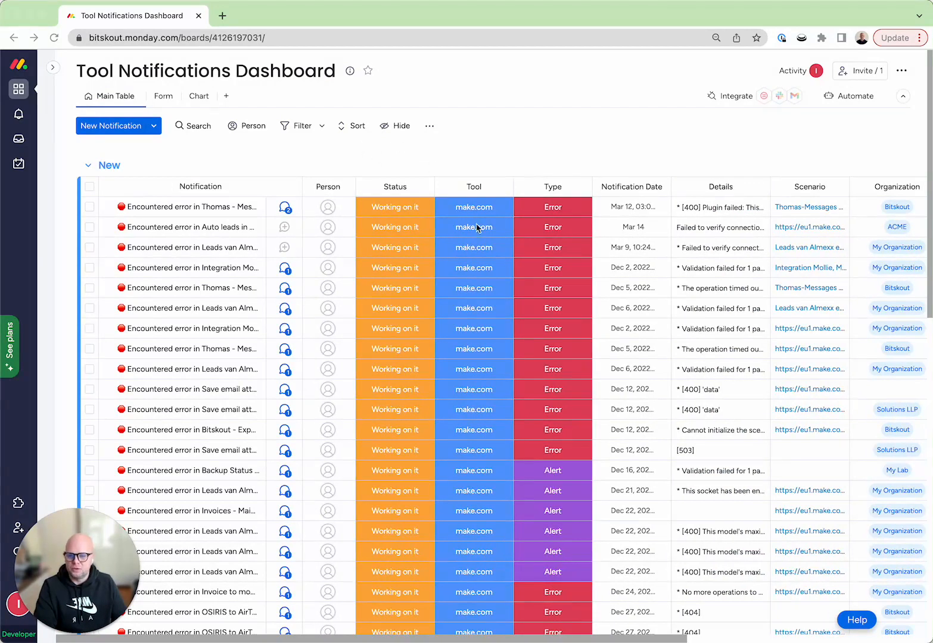
scroll(473, 224, down, 3)
scroll(473, 227, up, 3)
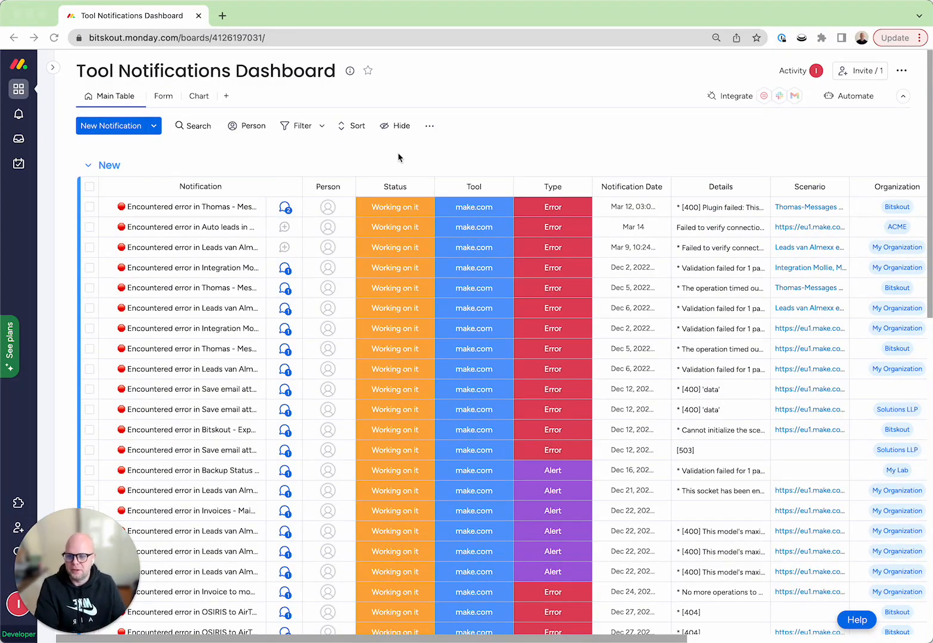
scroll(476, 247, down, 6)
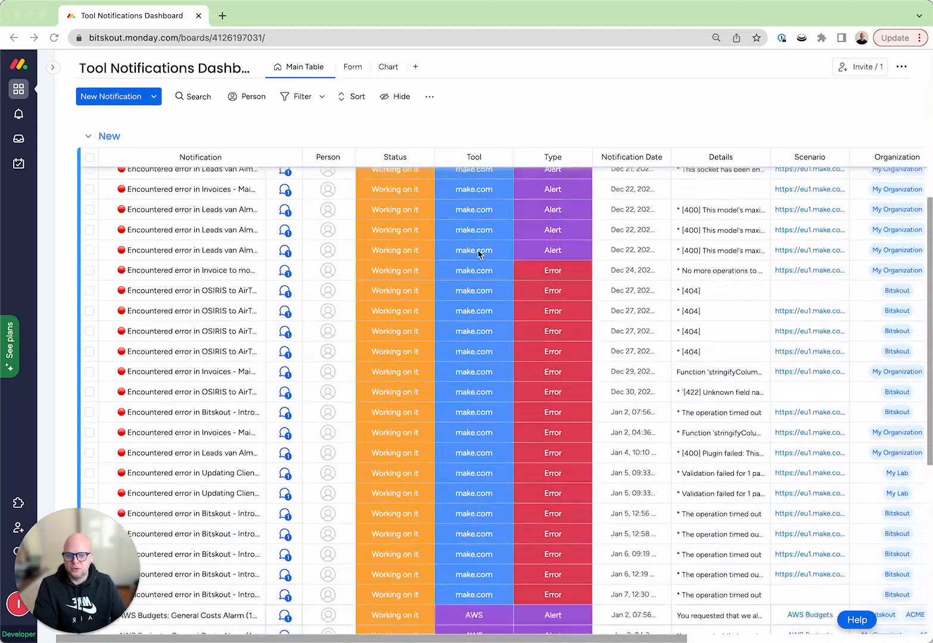
scroll(488, 240, up, 4)
scroll(487, 240, right, 5)
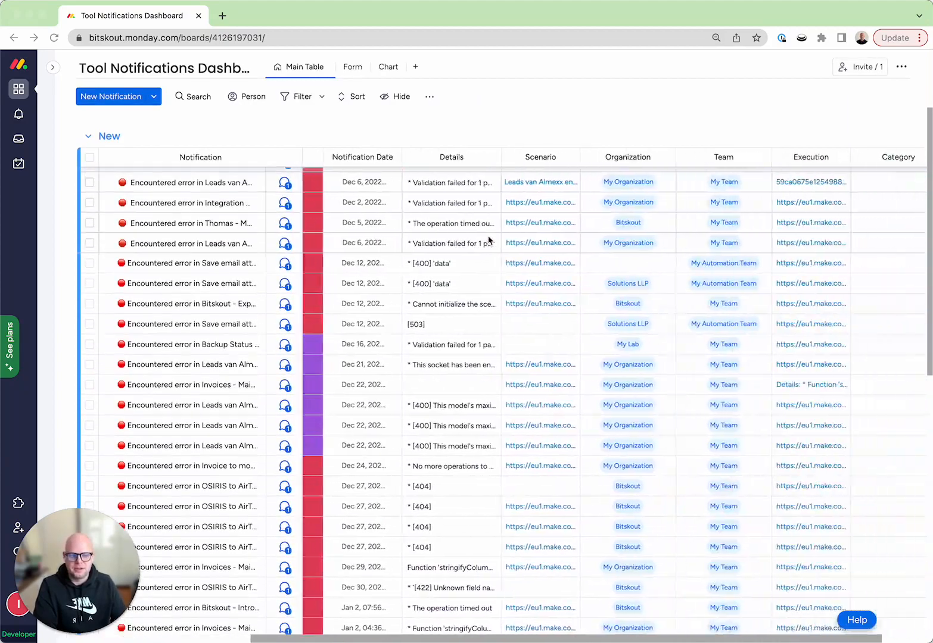
scroll(488, 240, up, 3)
scroll(488, 240, right, 1)
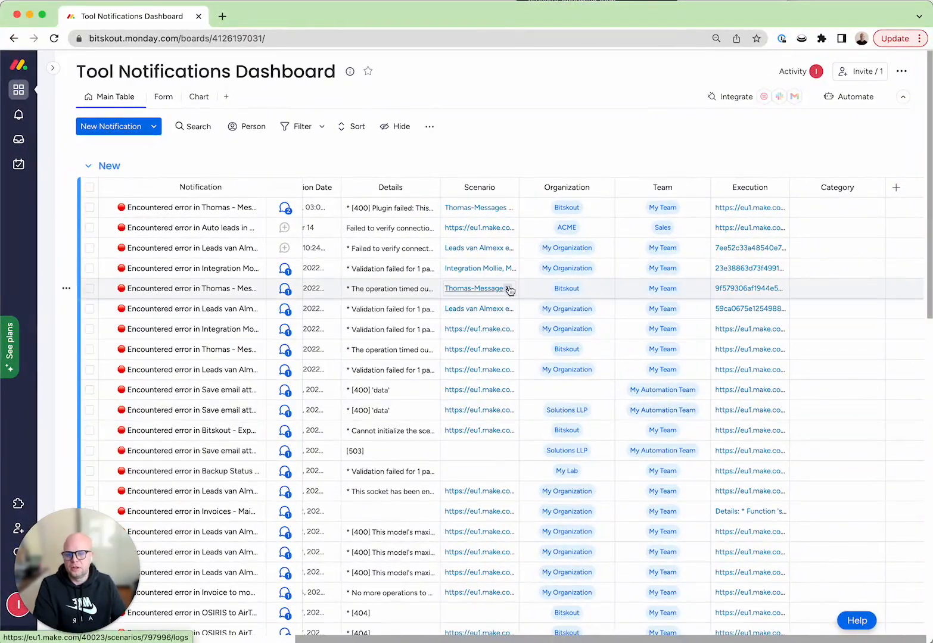
scroll(456, 355, down, 5)
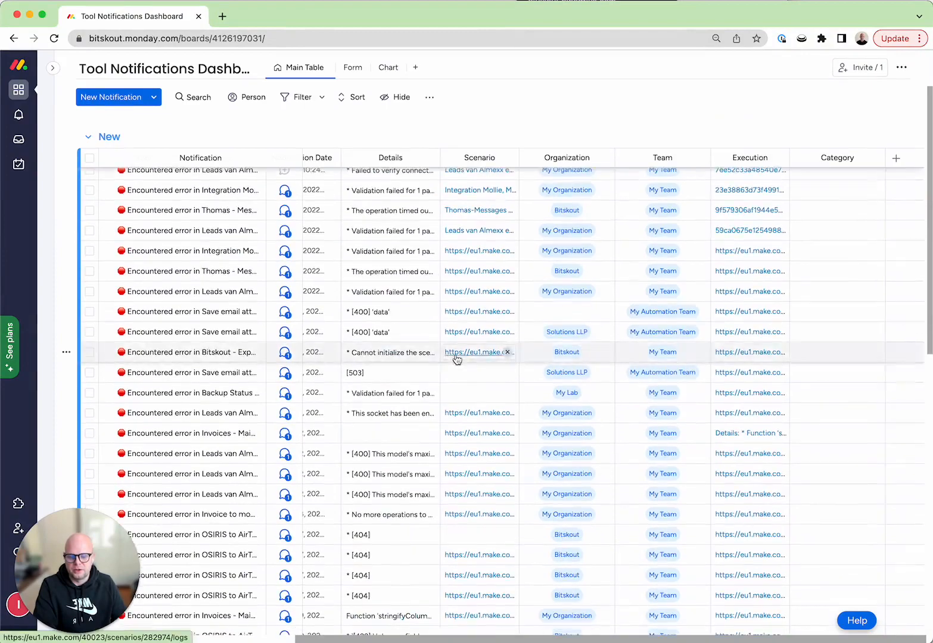
scroll(473, 273, up, 5)
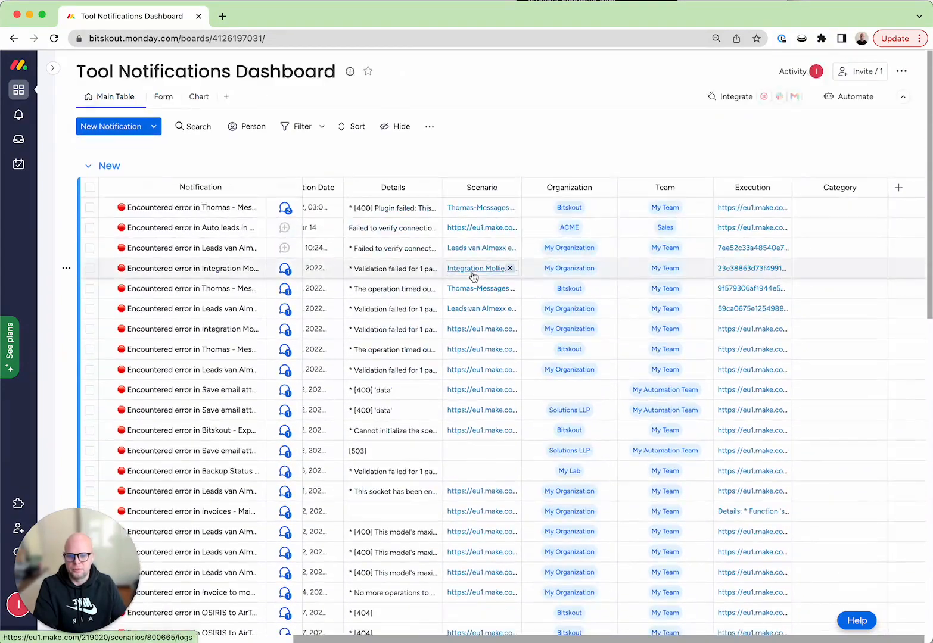
scroll(475, 214, up, 2)
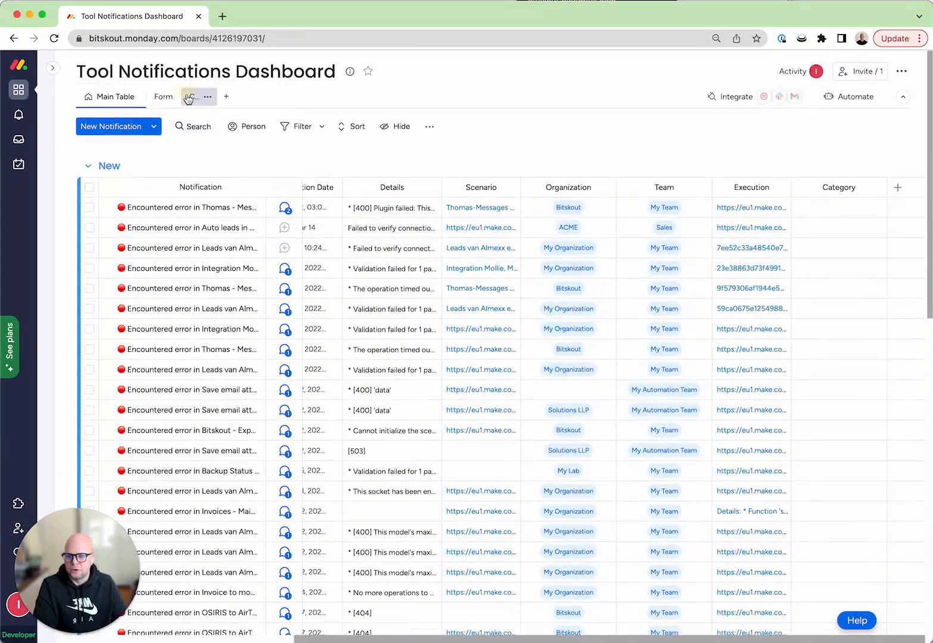
View the board's Chart view and examine its widgets on notifications per tool, organization, type and team
click(191, 96)
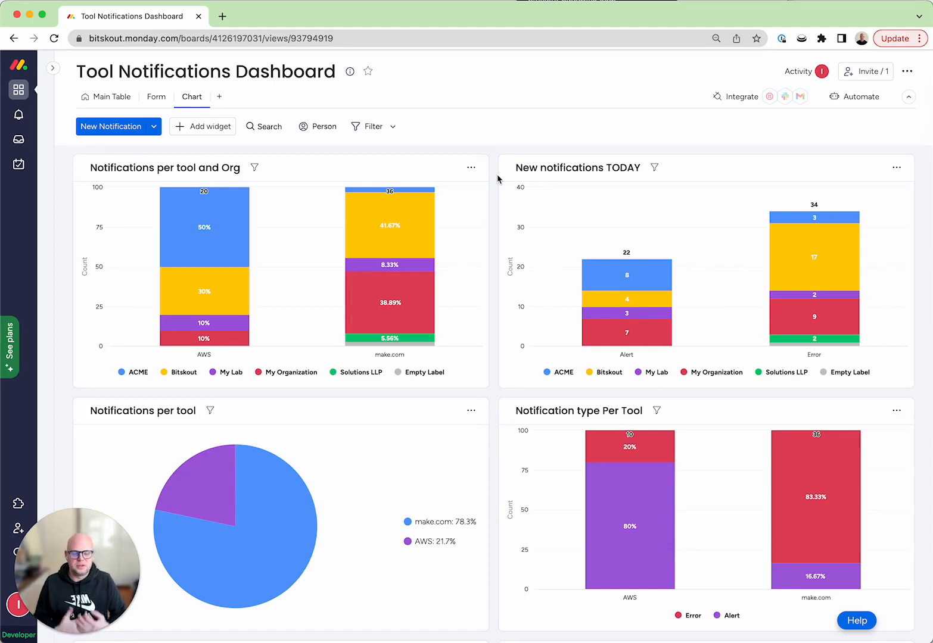
scroll(497, 179, down, 2)
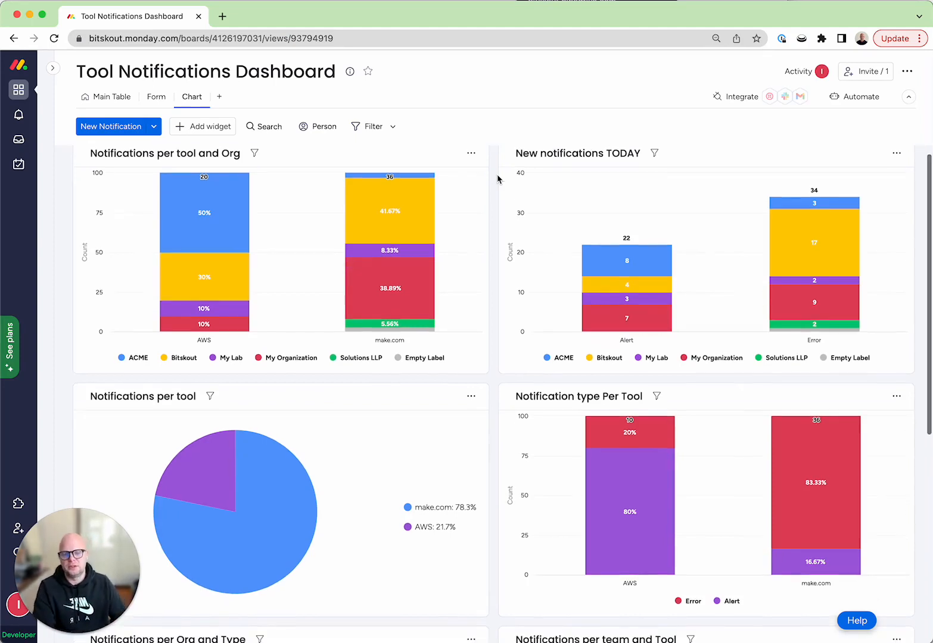
scroll(493, 178, down, 3)
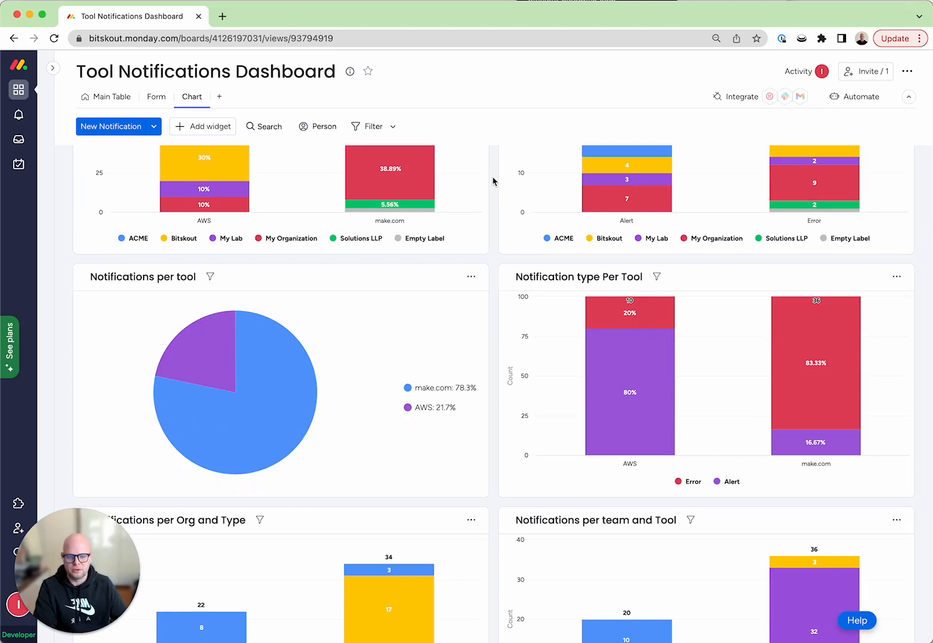
scroll(493, 182, down, 3)
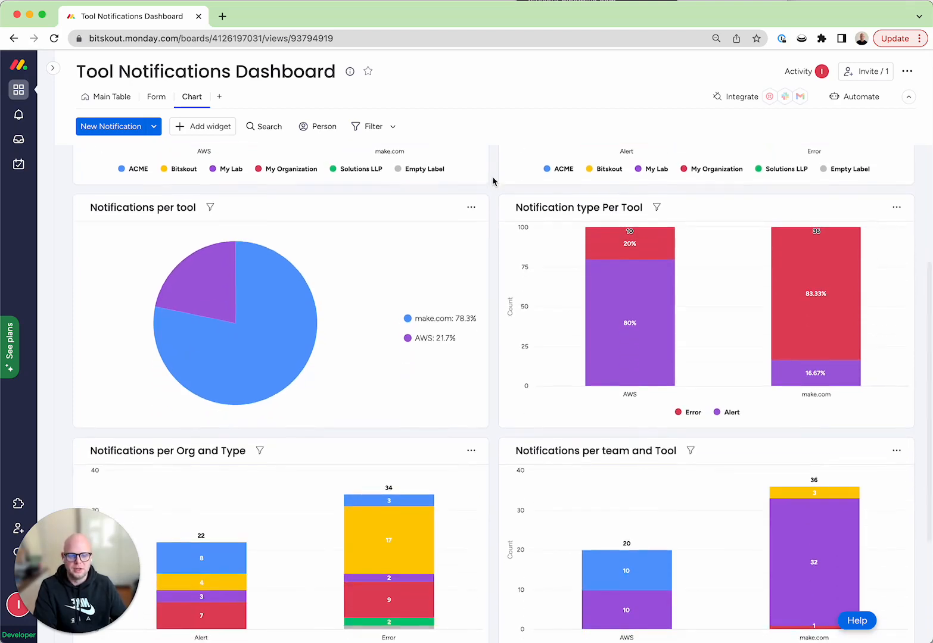
scroll(492, 181, down, 4)
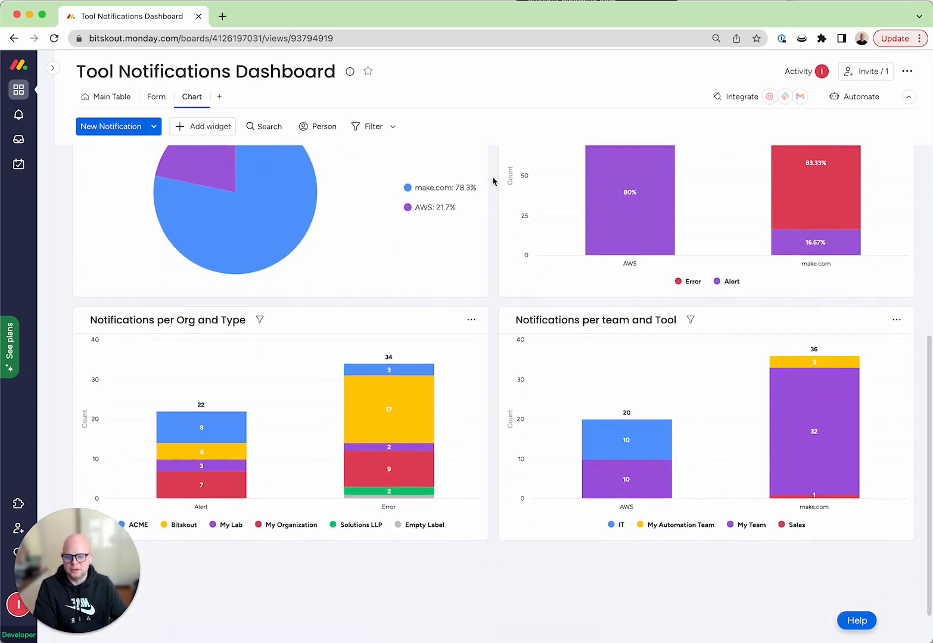
scroll(492, 181, up, 9)
scroll(493, 181, up, 3)
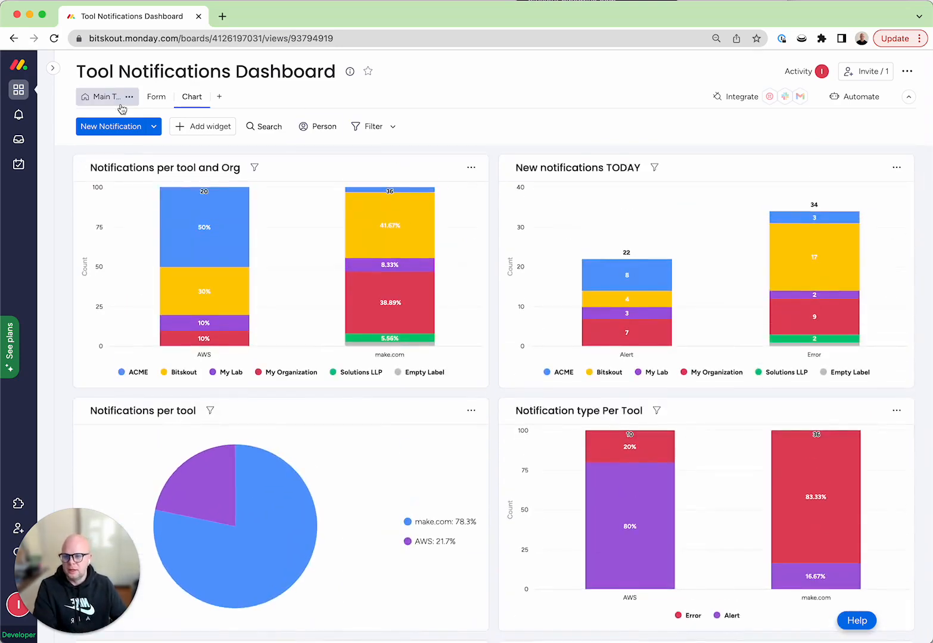
Return to the Main Table and examine the details, organization, team and category columns of the make.com errors and AWS Budgets alerts
click(98, 97)
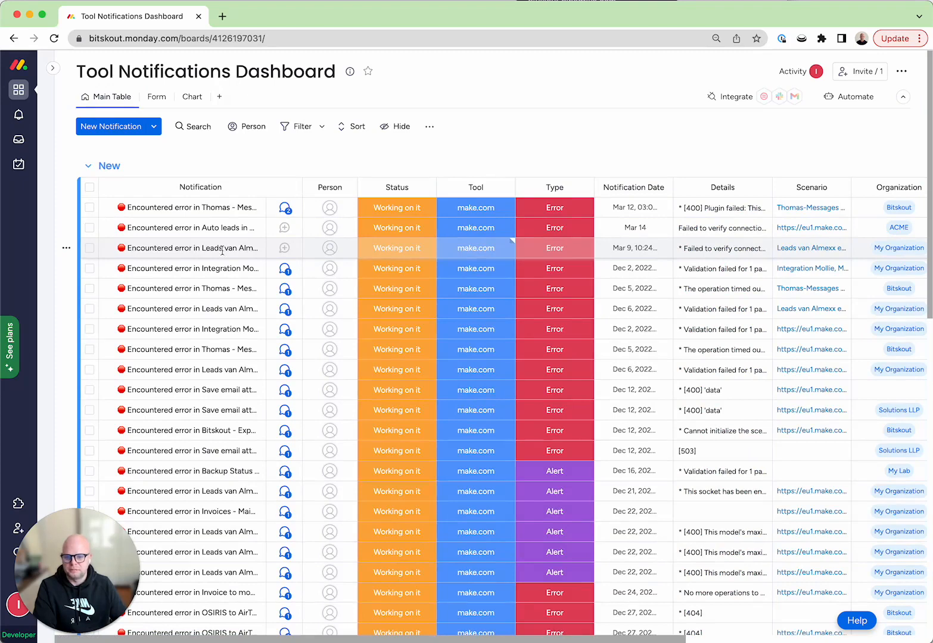
scroll(579, 249, right, 5)
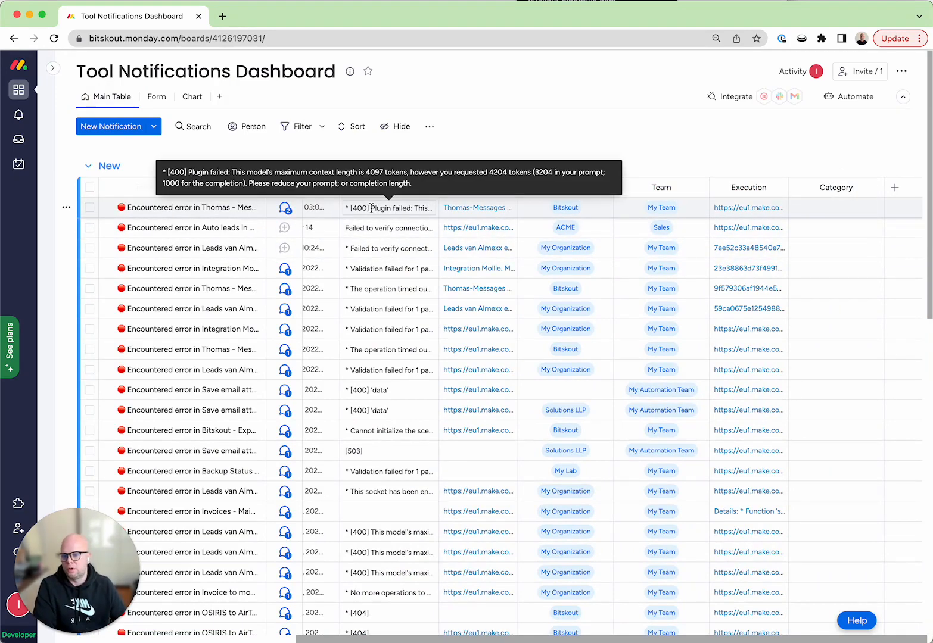
scroll(371, 208, down, 2)
scroll(385, 183, up, 2)
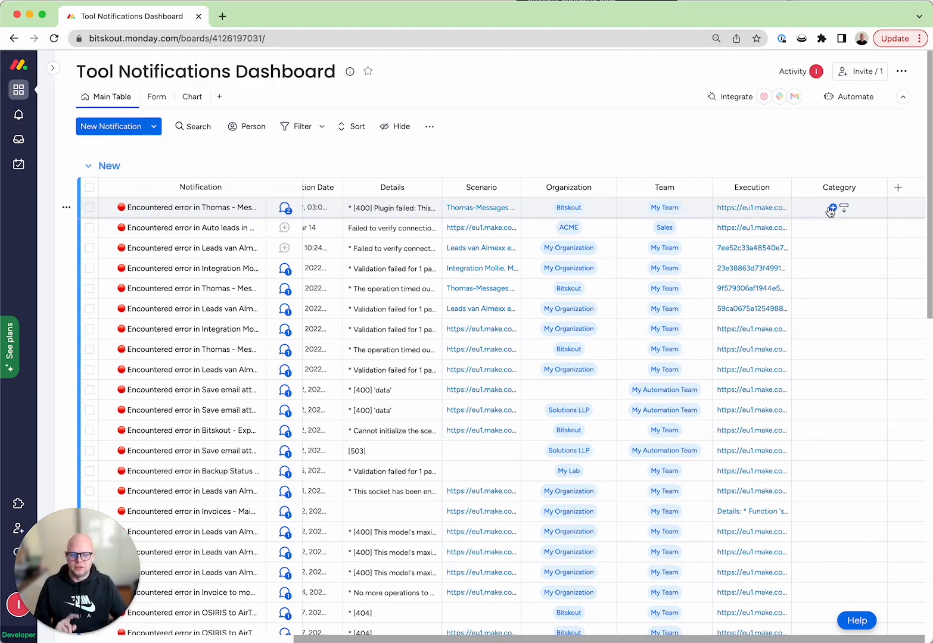
scroll(654, 269, left, 3)
scroll(654, 269, down, 1)
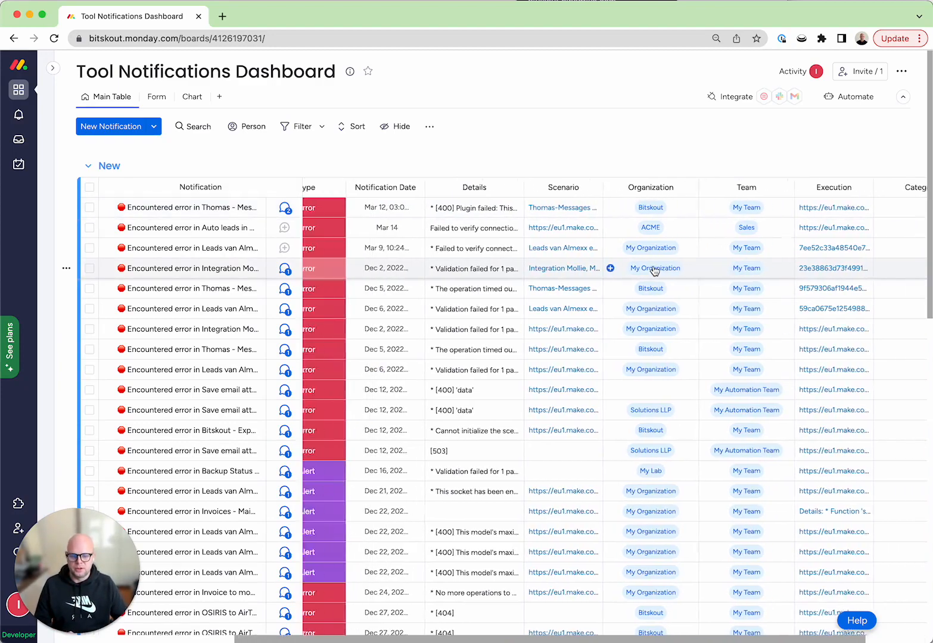
scroll(654, 271, down, 10)
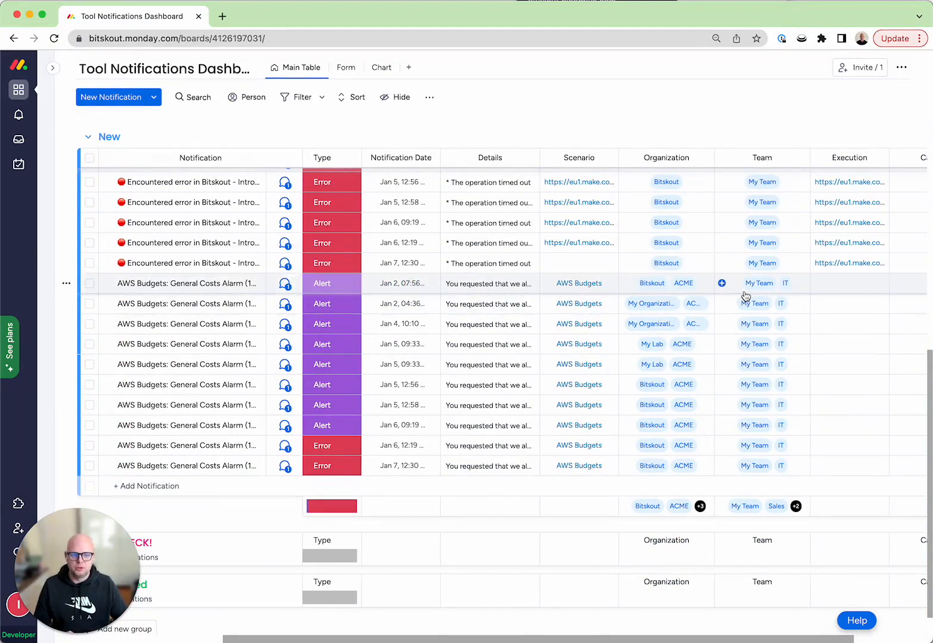
scroll(857, 286, right, 2)
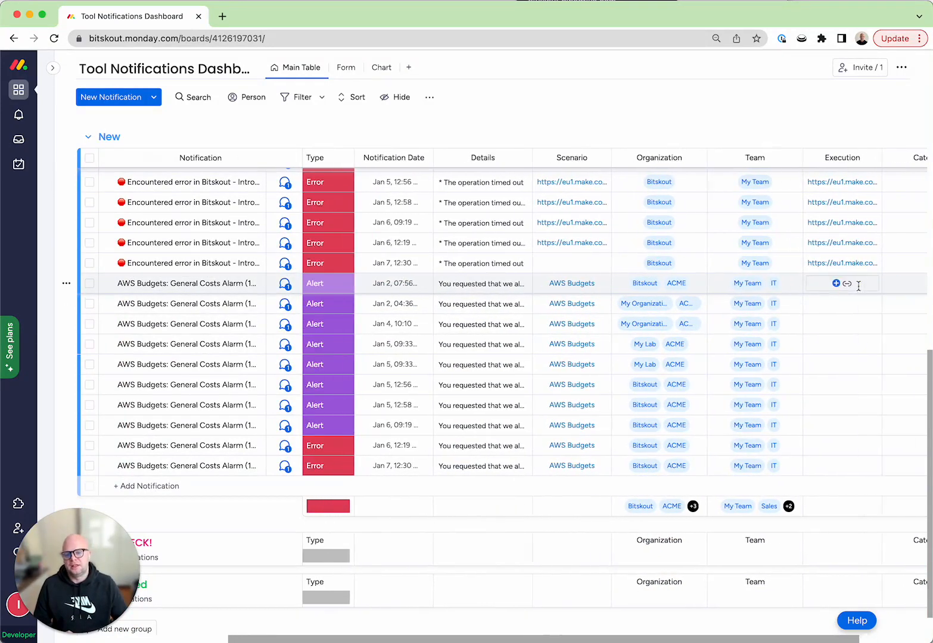
scroll(860, 291, right, 1)
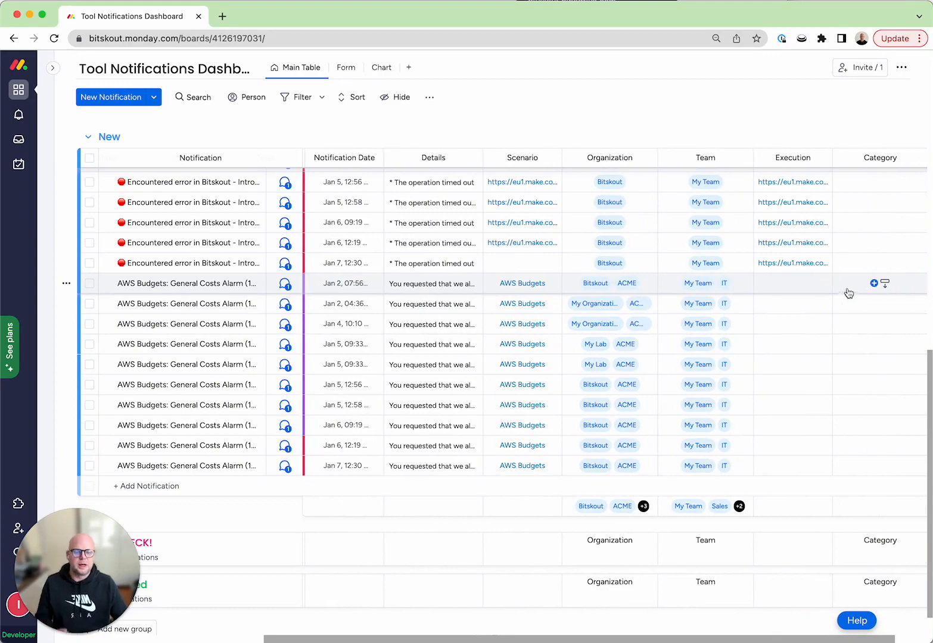
scroll(849, 292, right, 1)
mouse_move(412, 286)
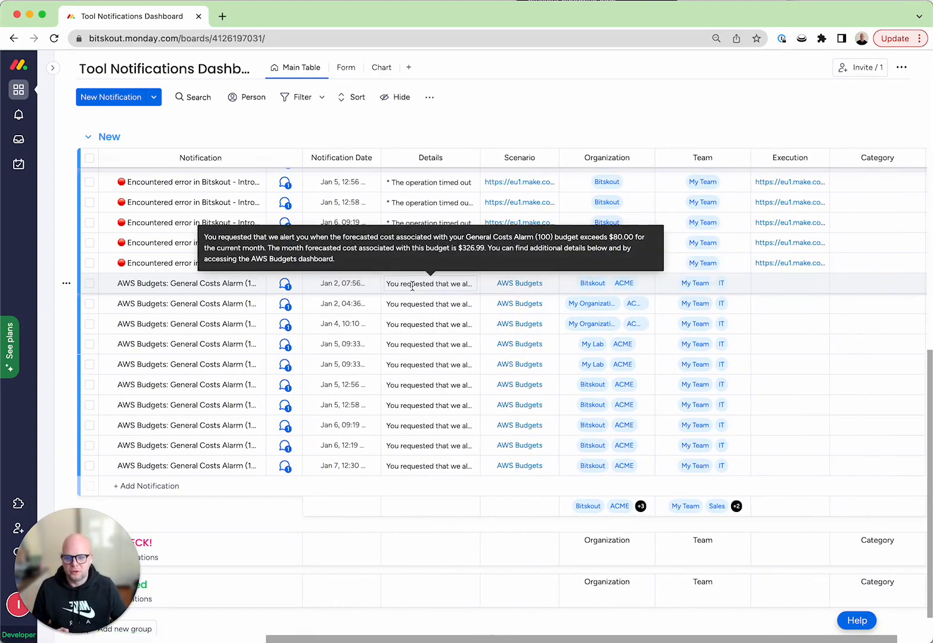
scroll(412, 286, up, 10)
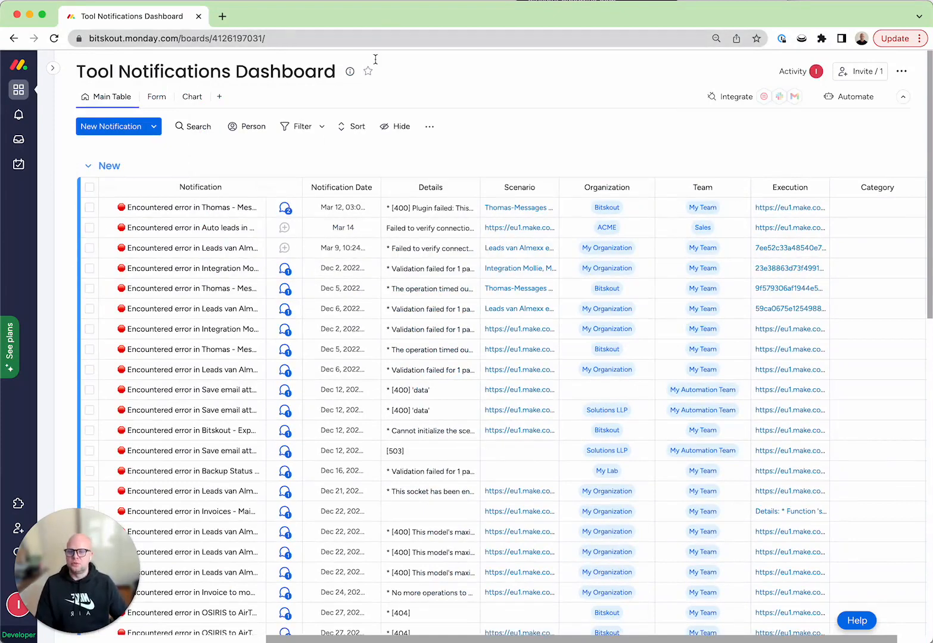
Check the notification charts in the Chart view once more, then go back to the Main Table
click(192, 97)
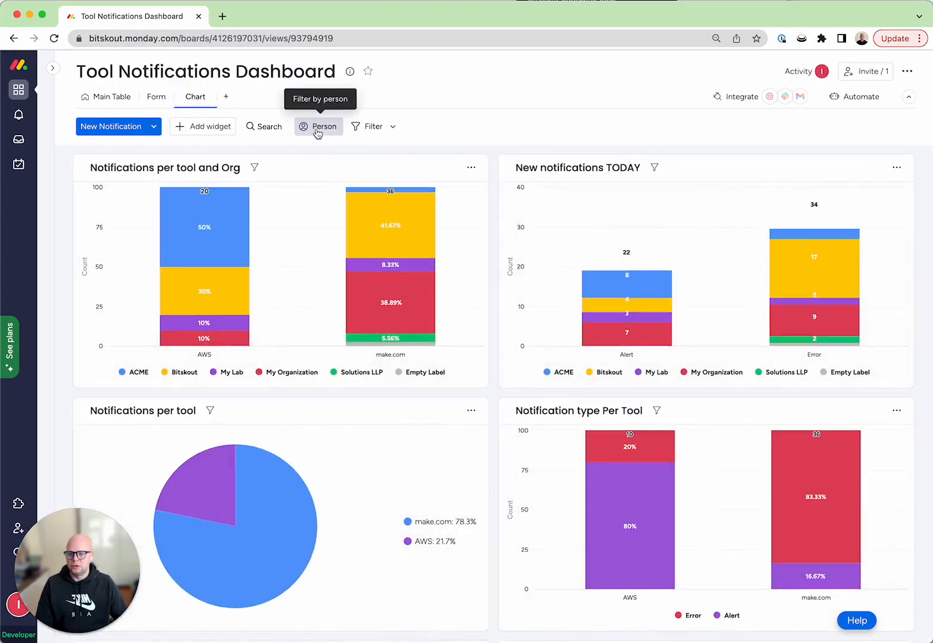
scroll(296, 252, down, 2)
scroll(296, 252, up, 2)
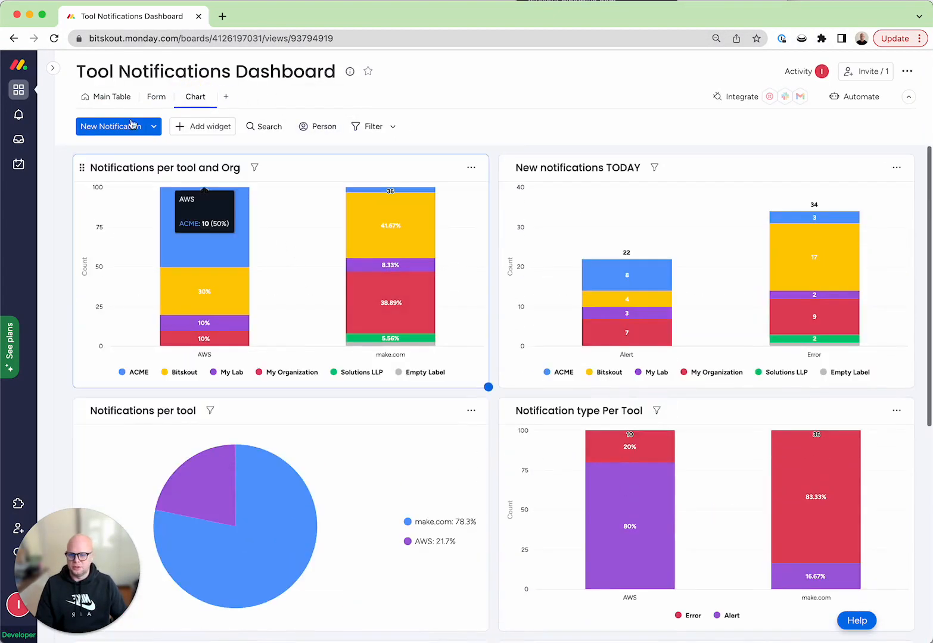
click(106, 99)
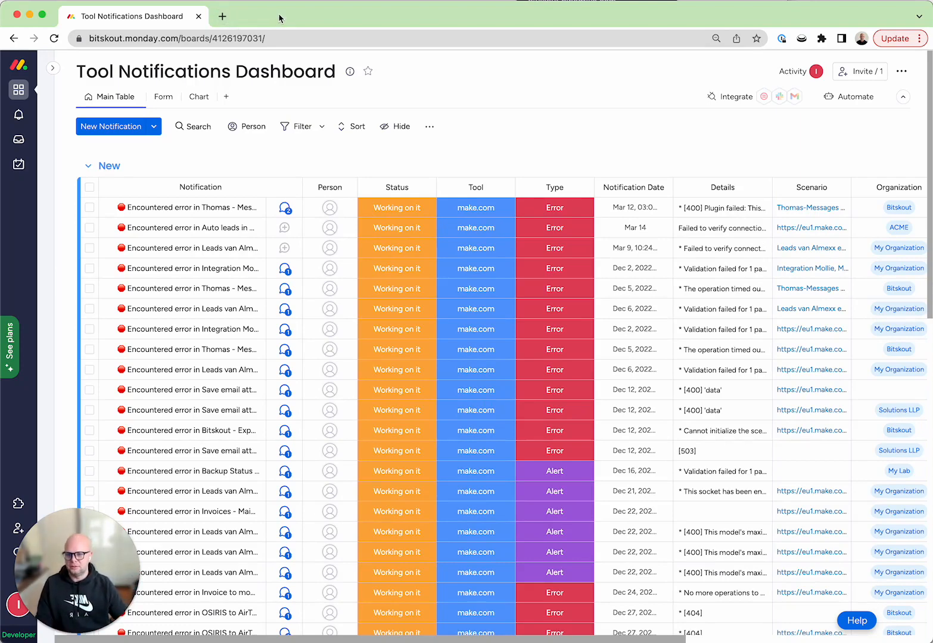
Open make.com in a new browser tab and sign in to the Make platform
click(223, 18)
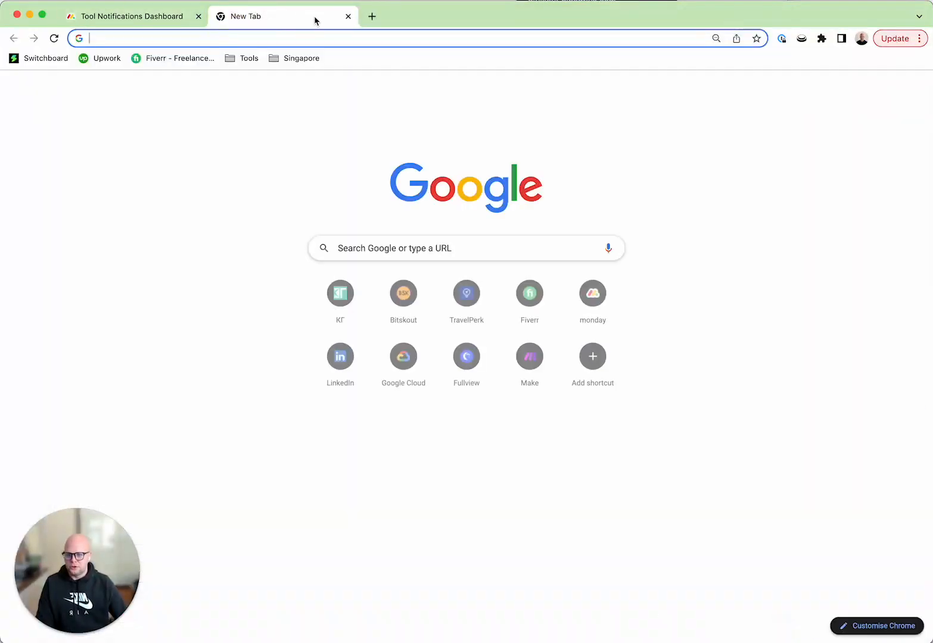
text(mak.ec)
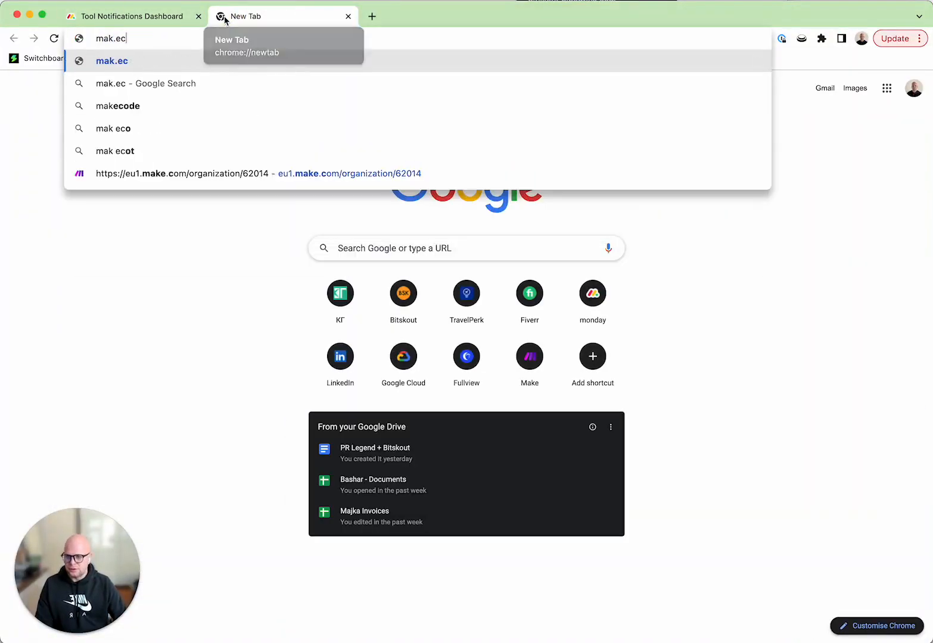
key(BackSpace)
key(BackSpace)
key(BackSpace)
text(e.com)
key(Return)
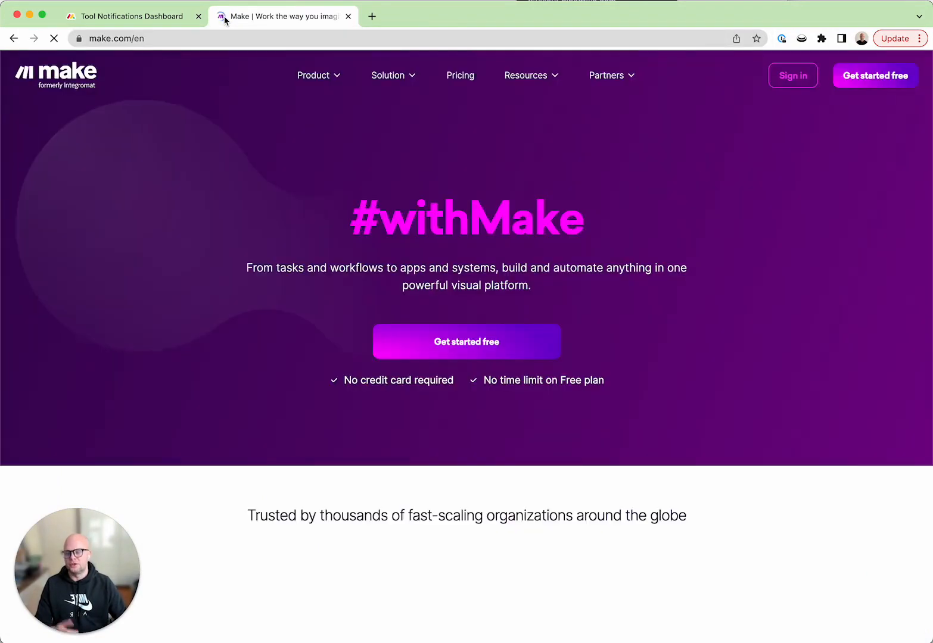
mouse_move(771, 86)
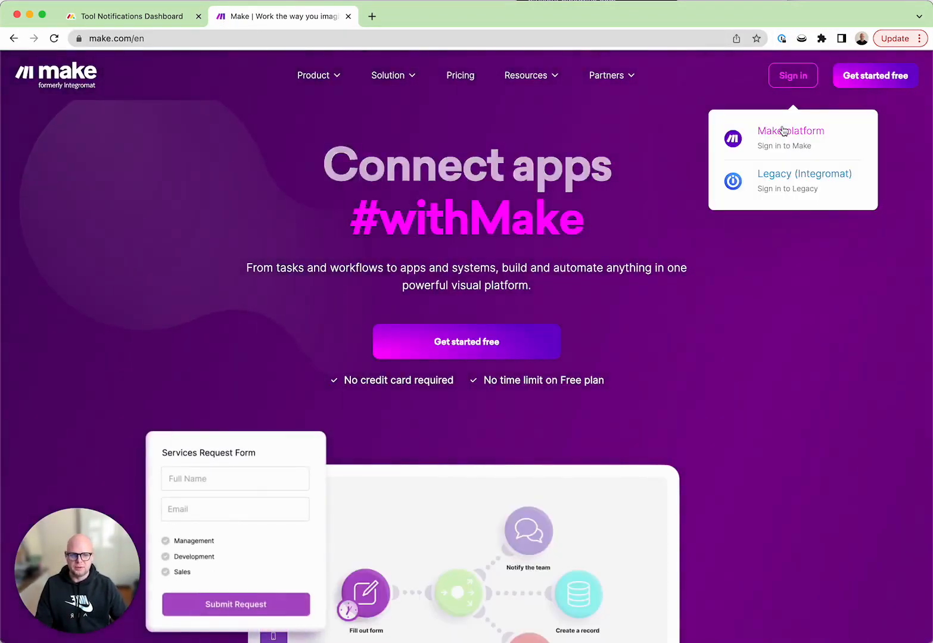
click(782, 129)
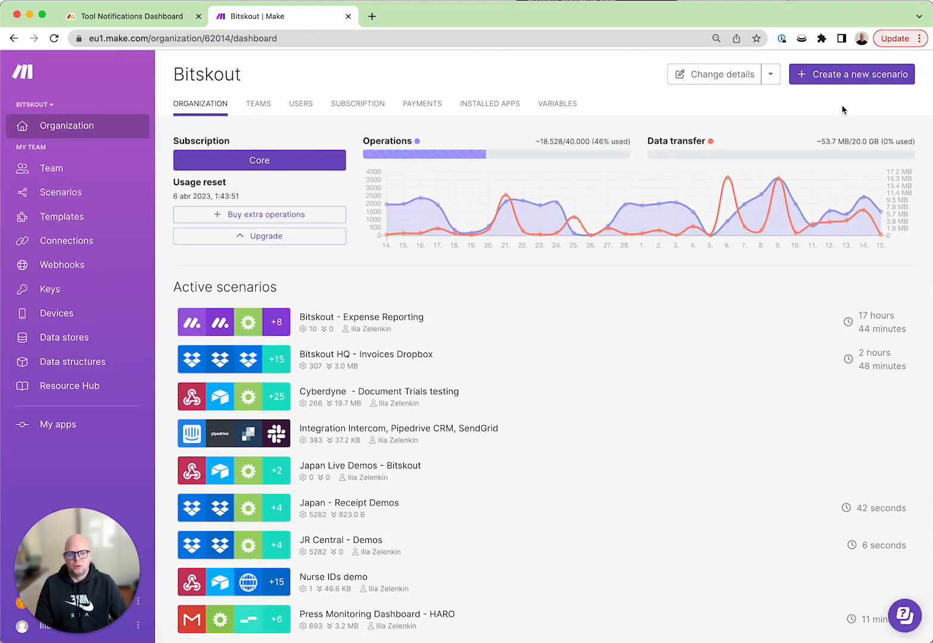
click(863, 77)
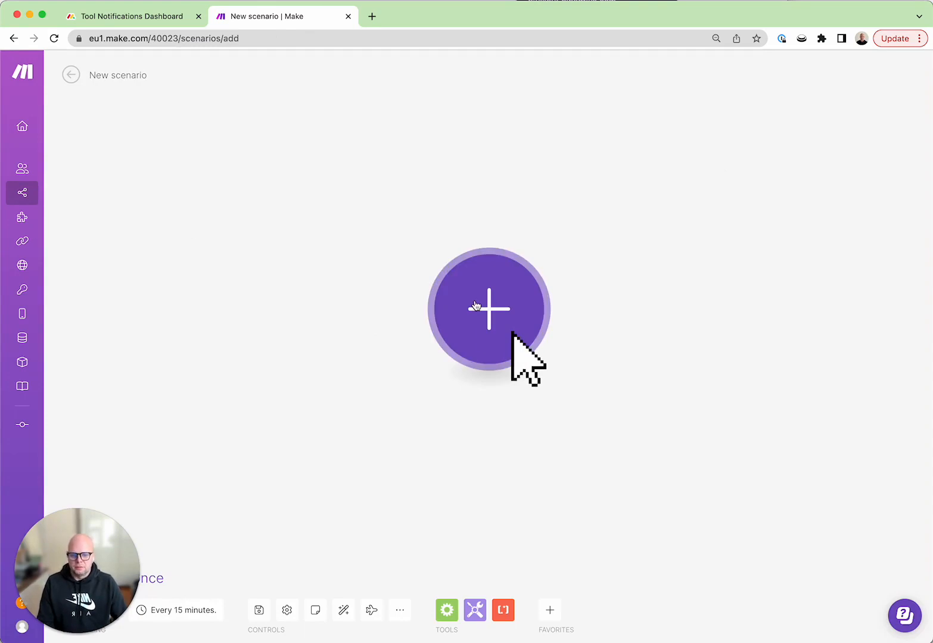
click(476, 306)
text(Gmail)
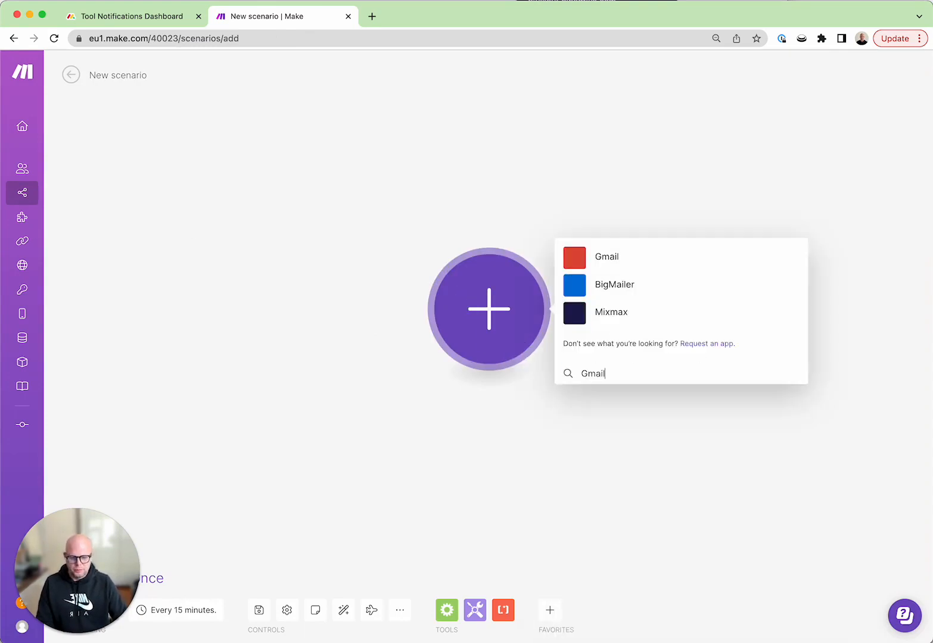
click(582, 252)
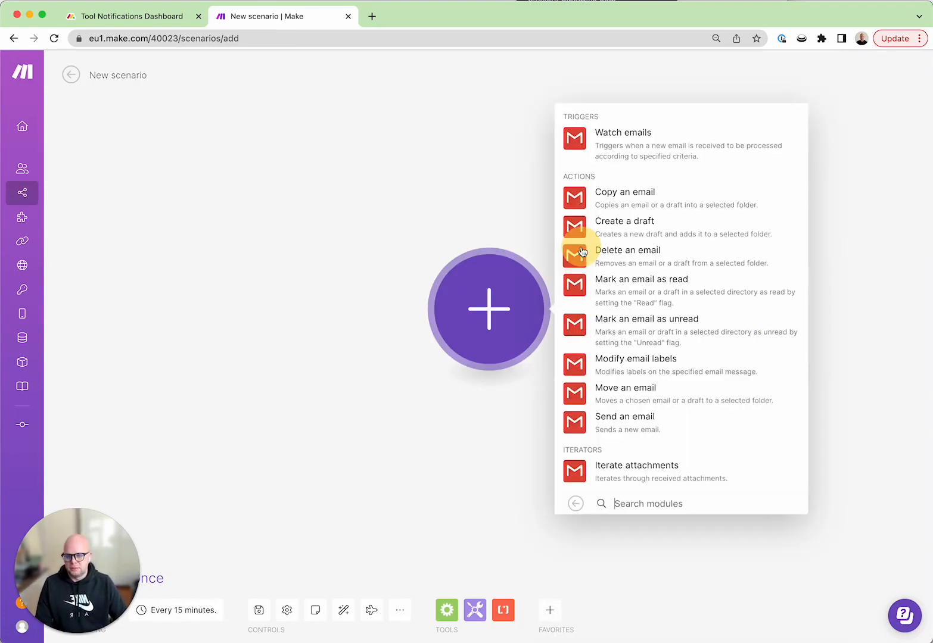
click(579, 140)
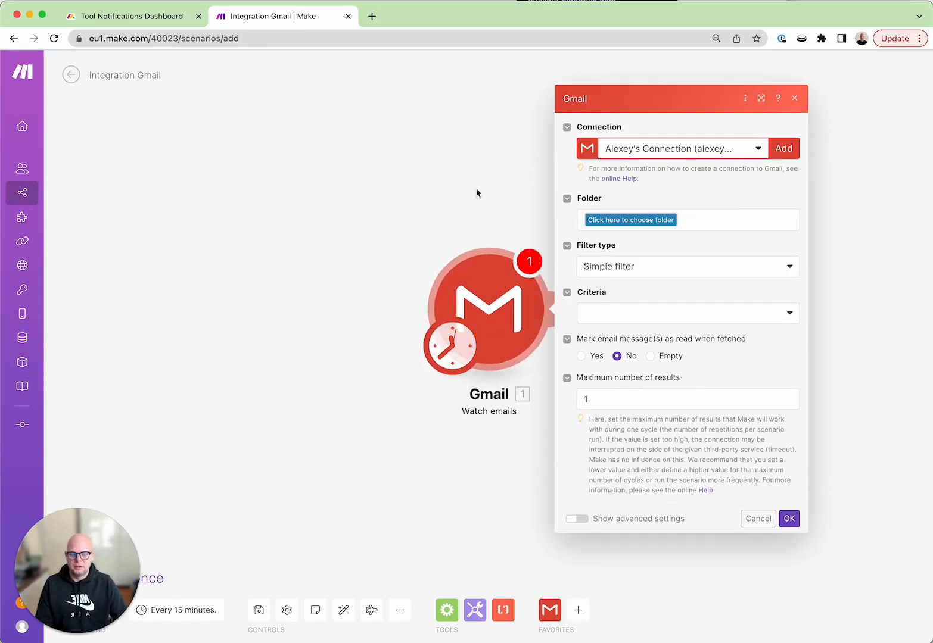
Set the Gmail trigger to watch the Inbox folder using the My Google Restricted connection
click(615, 219)
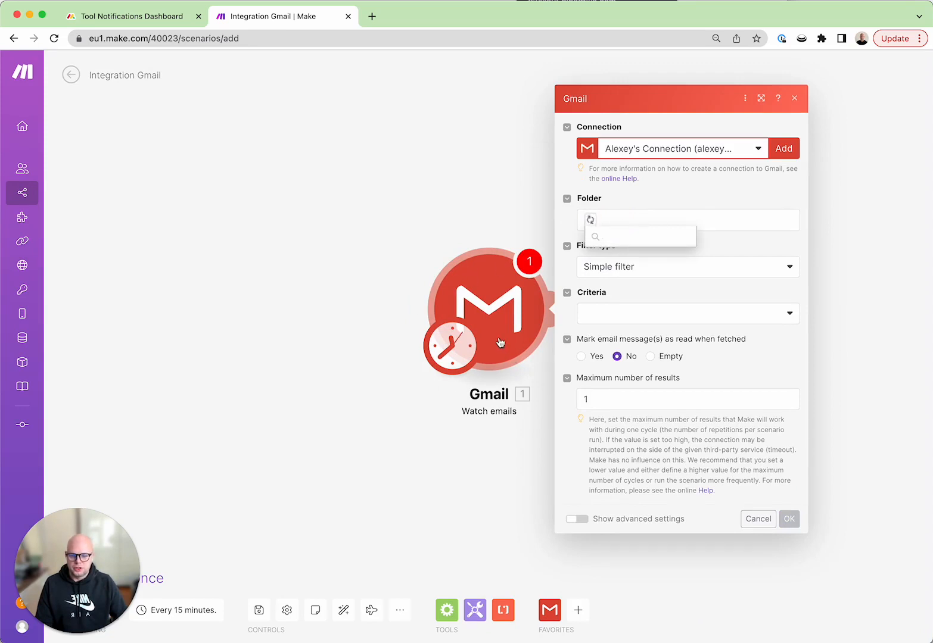
click(629, 297)
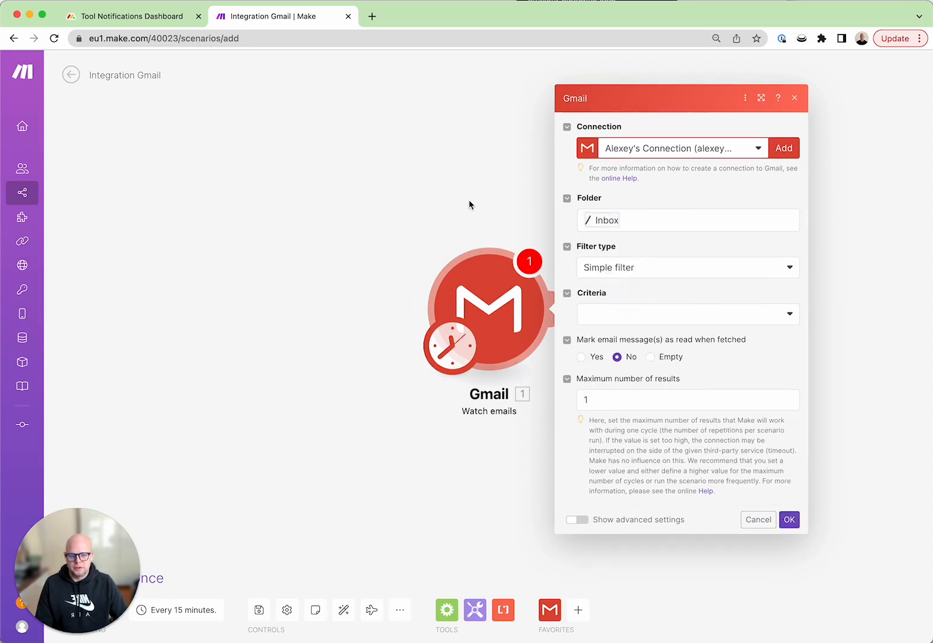
click(745, 148)
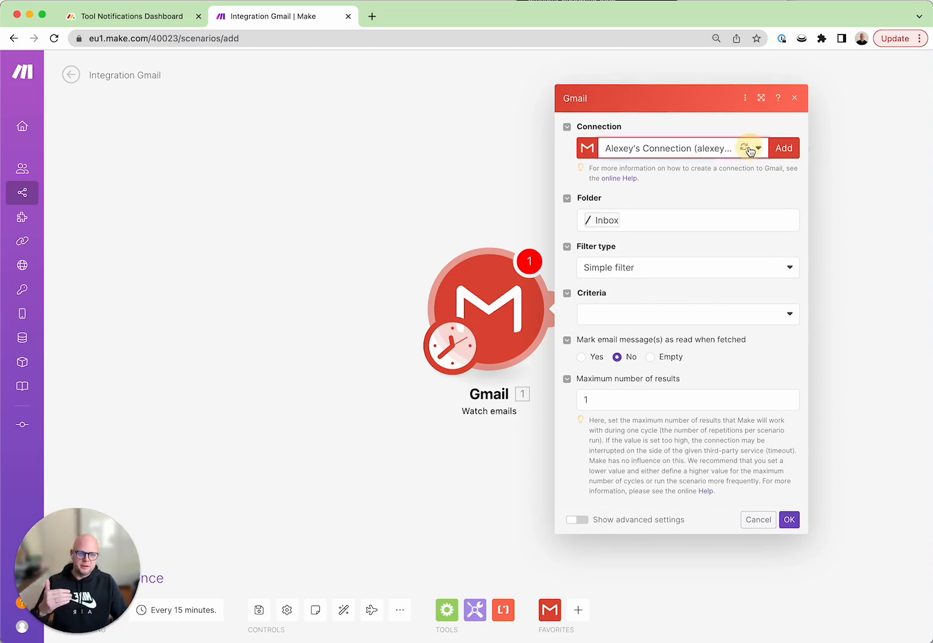
click(733, 200)
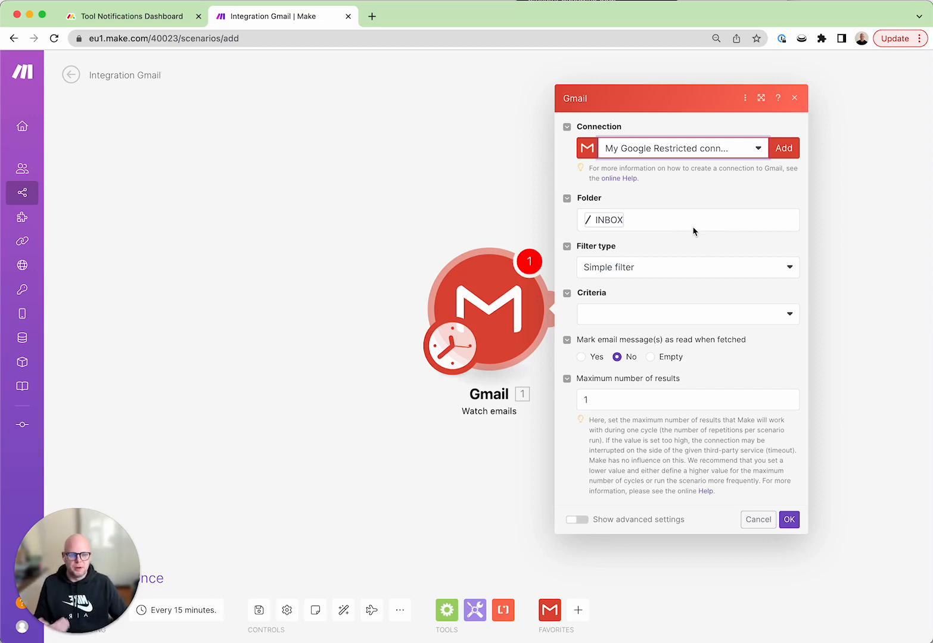
Switch the filter type to Gmail filter and save a query matching Make's no-reply sender address with "subject: error"
click(699, 270)
click(688, 307)
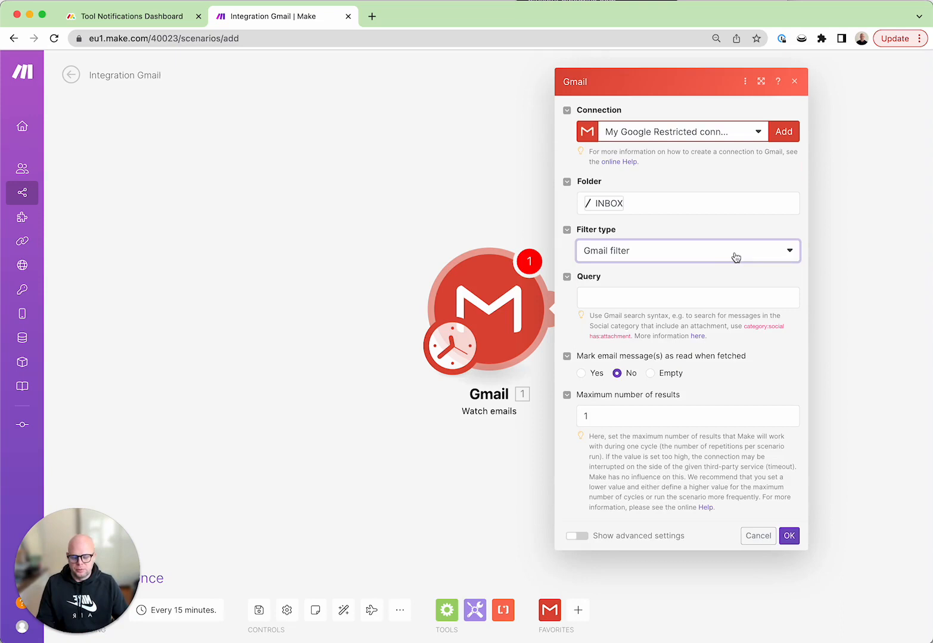
click(629, 303)
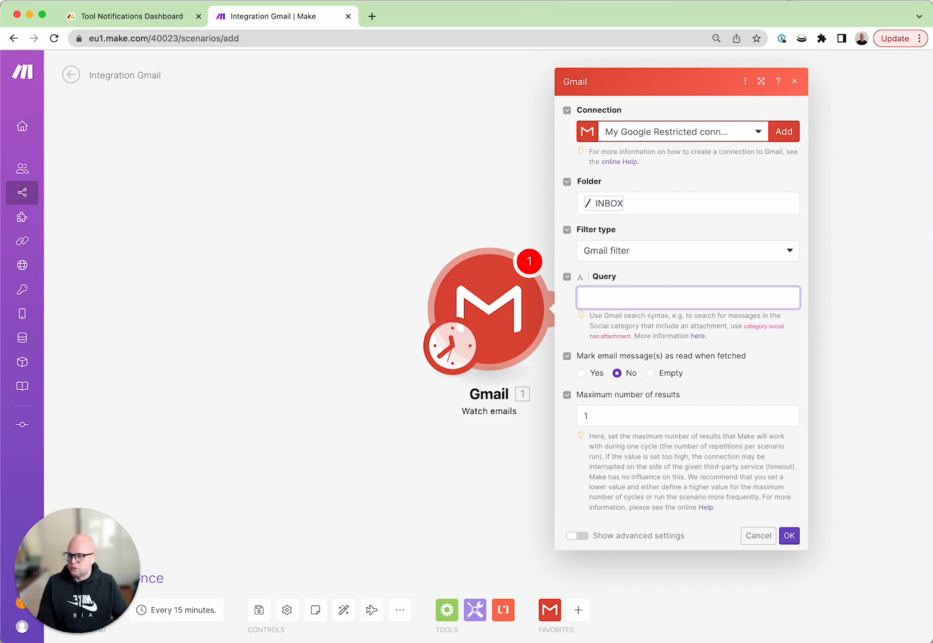
key(super+Tab)
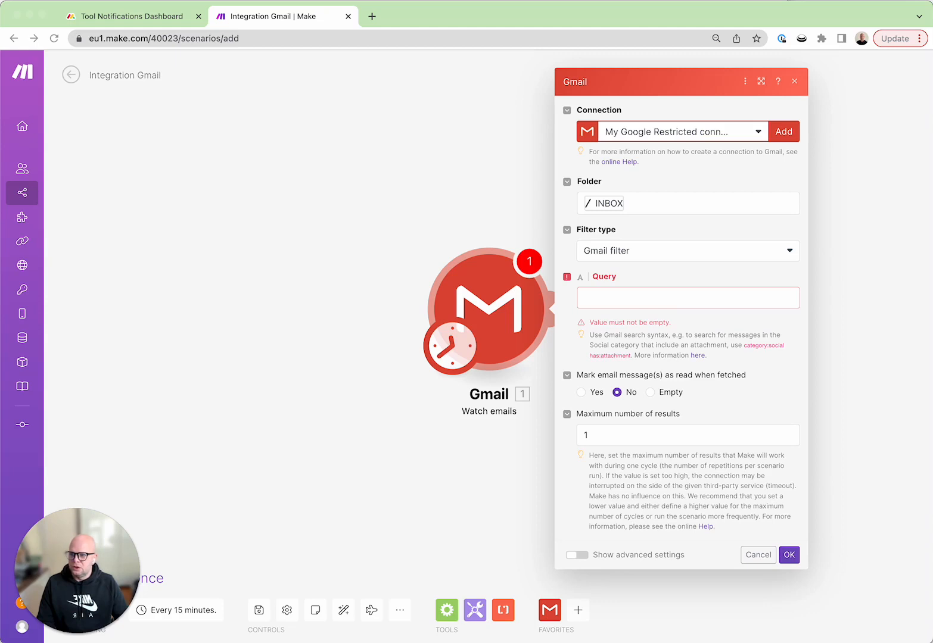
click(645, 299)
text(from:)
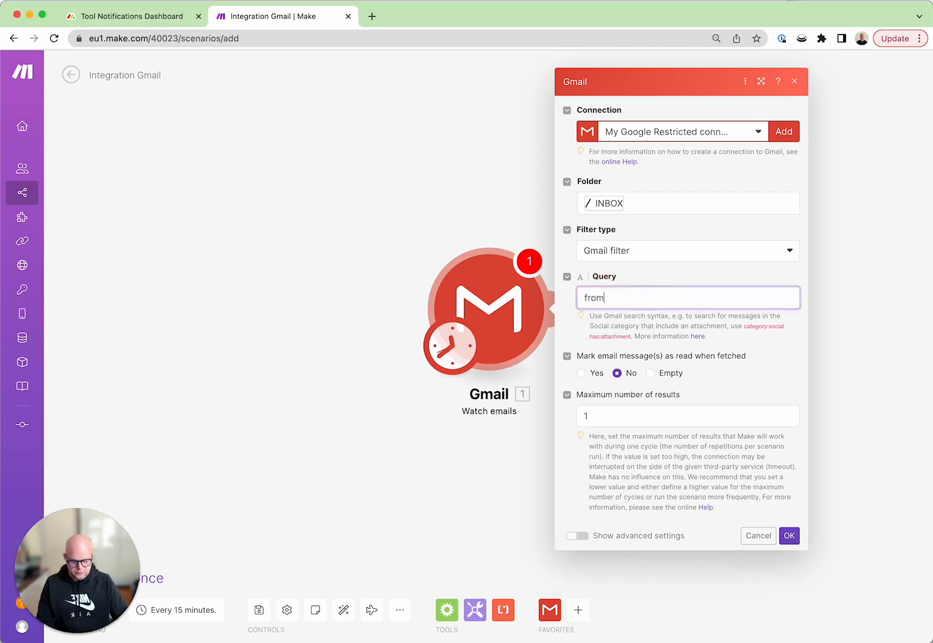
key(super+v)
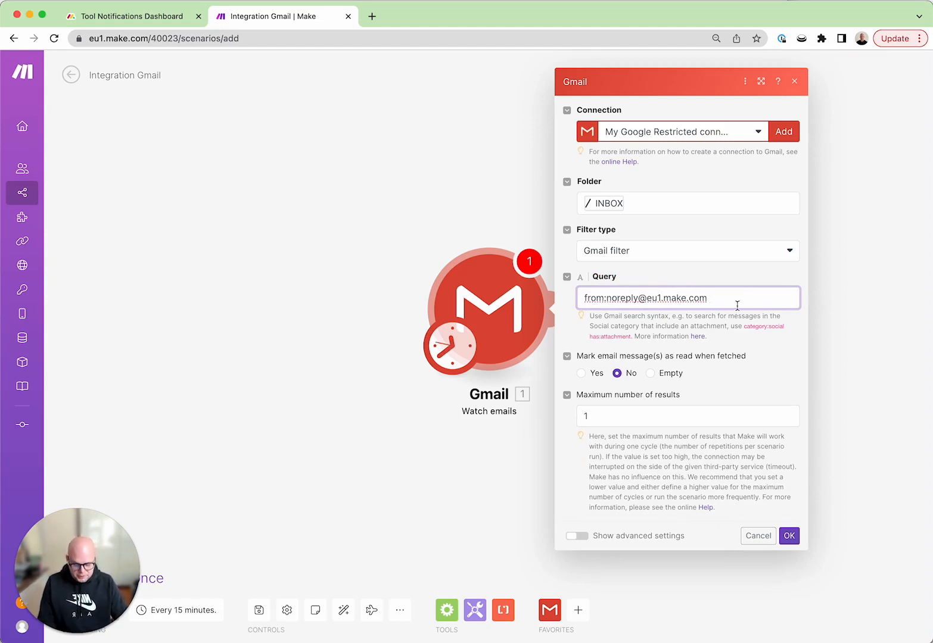
text(sibject)
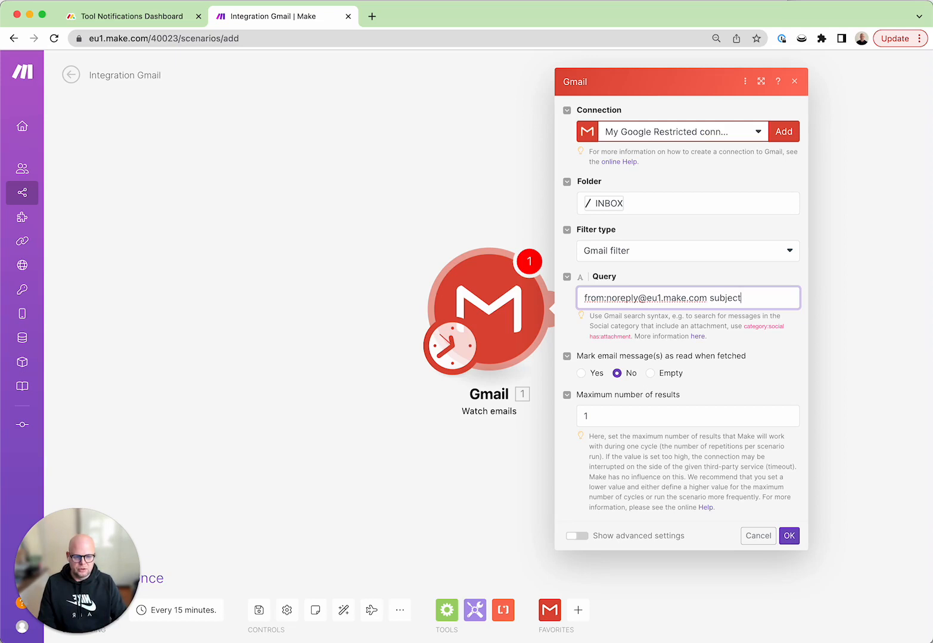
text(L Error)
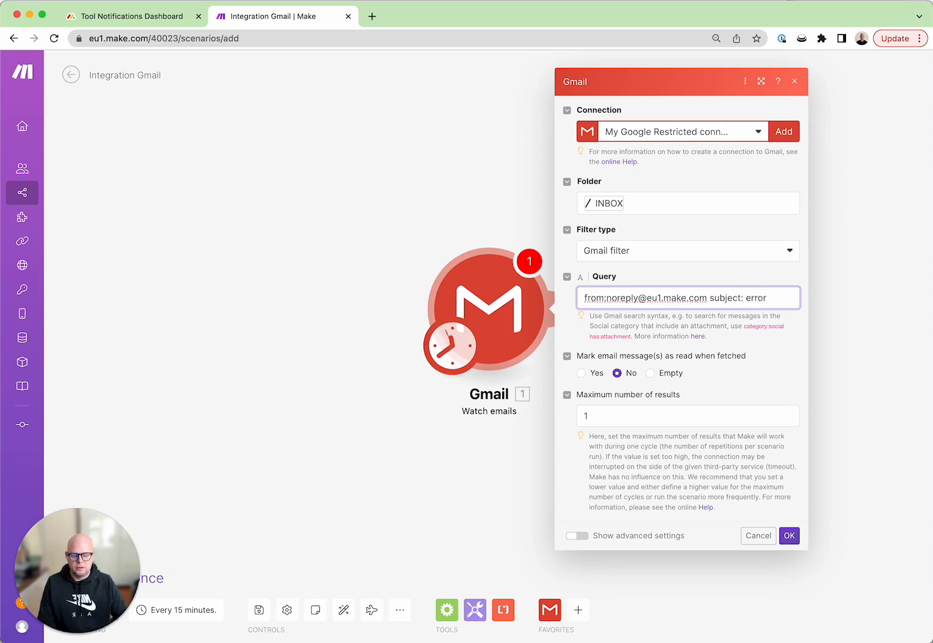
click(608, 415)
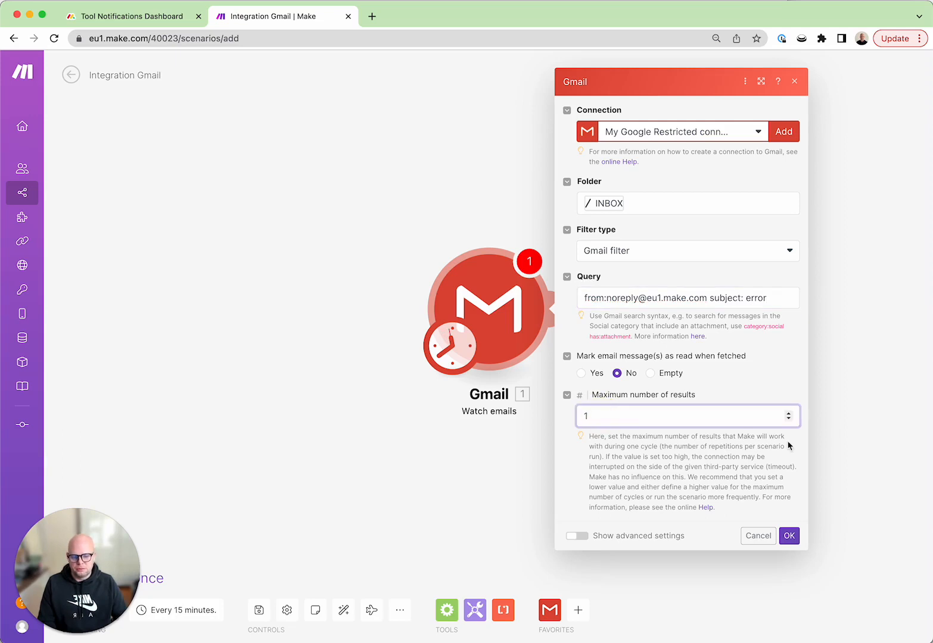
click(790, 536)
Set the trigger to start with emails received after a specific date, 14 March 2023
click(599, 286)
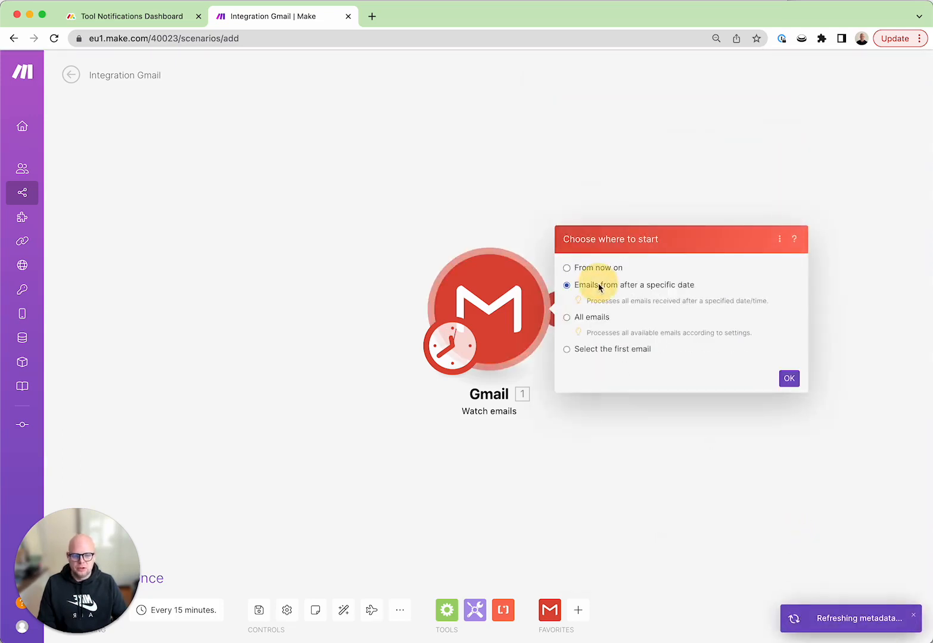
click(659, 305)
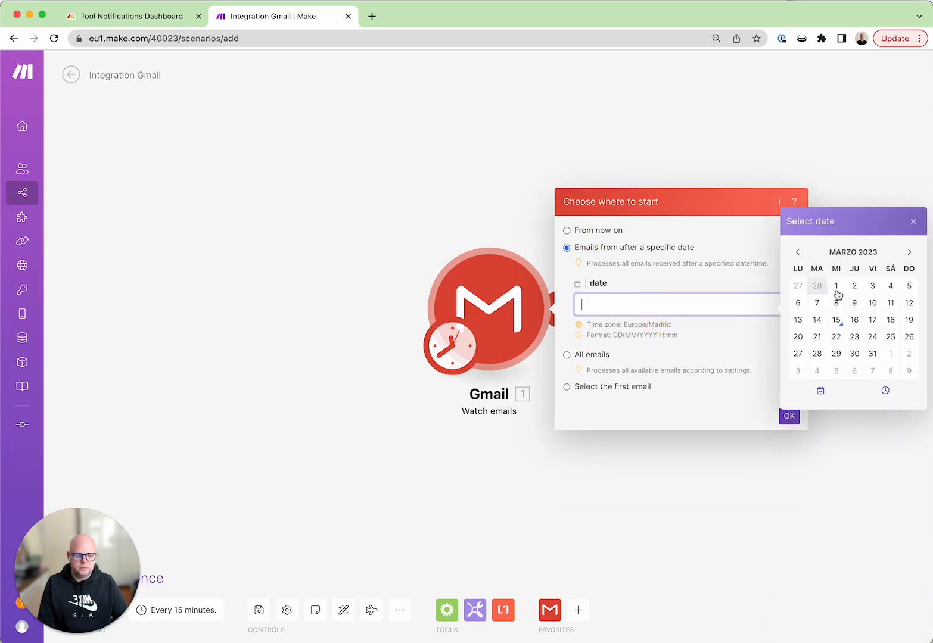
click(818, 320)
click(790, 416)
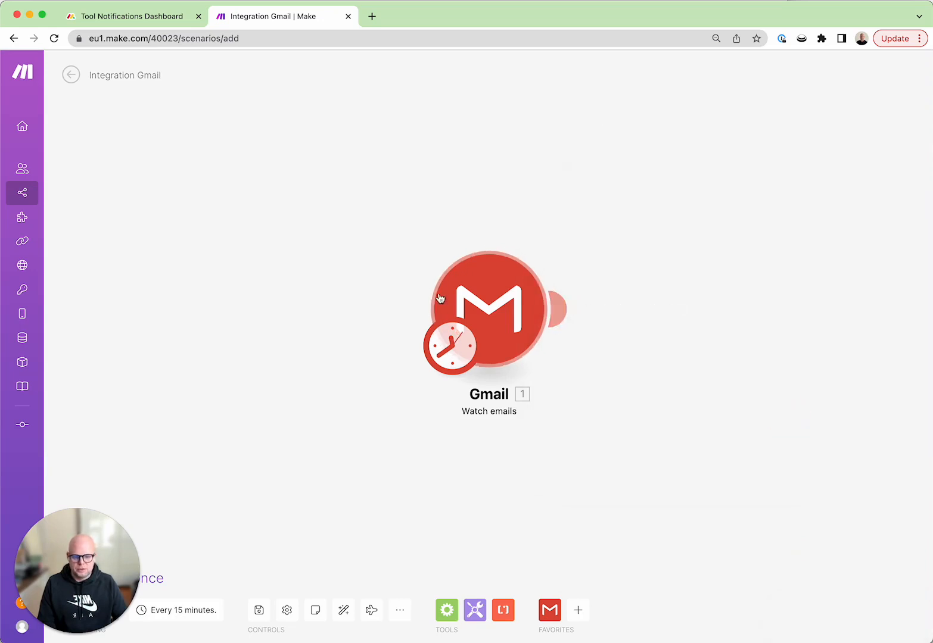
Run only the Gmail module once and open its output bundle
right_click(439, 298)
click(540, 323)
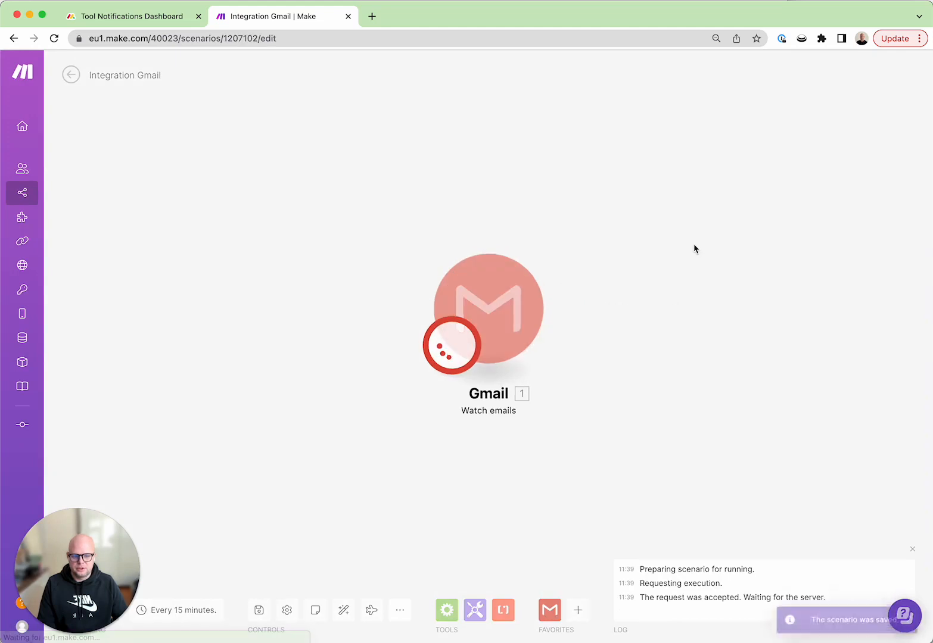
click(572, 239)
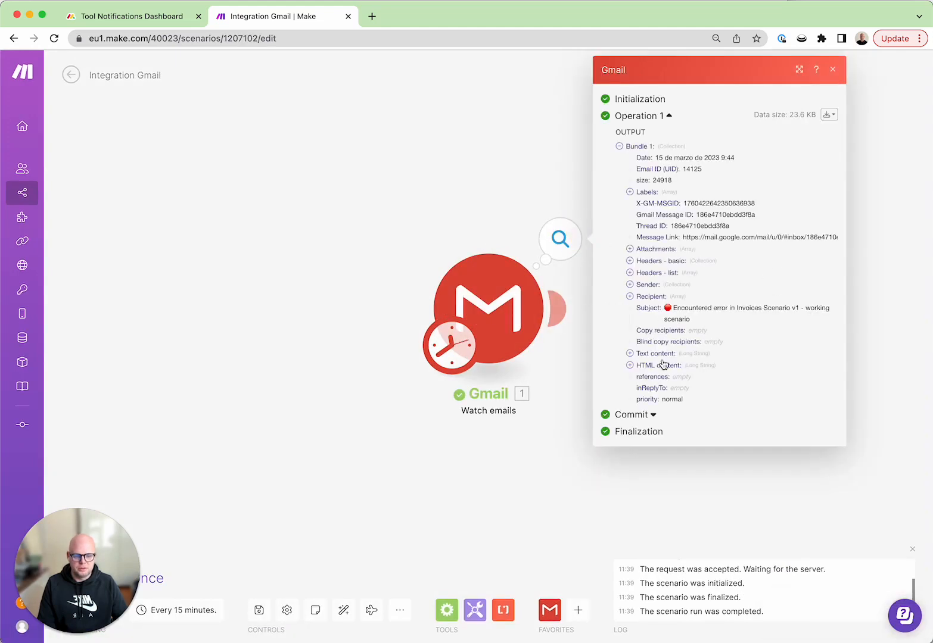
Examine the fetched email's text and HTML content, especially the scenario link, organization, team and error details, then close the output
click(630, 353)
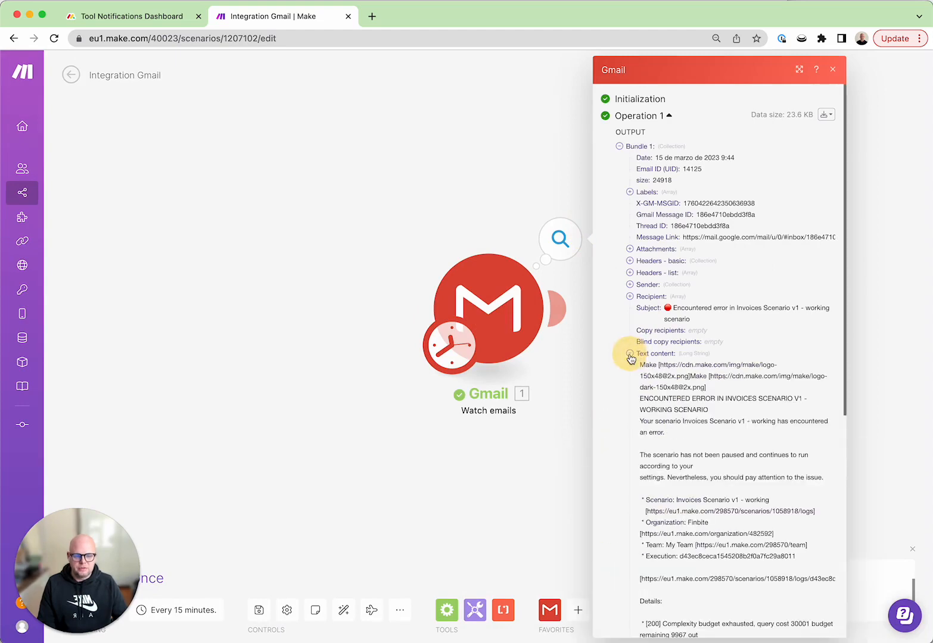
scroll(685, 405, down, 10)
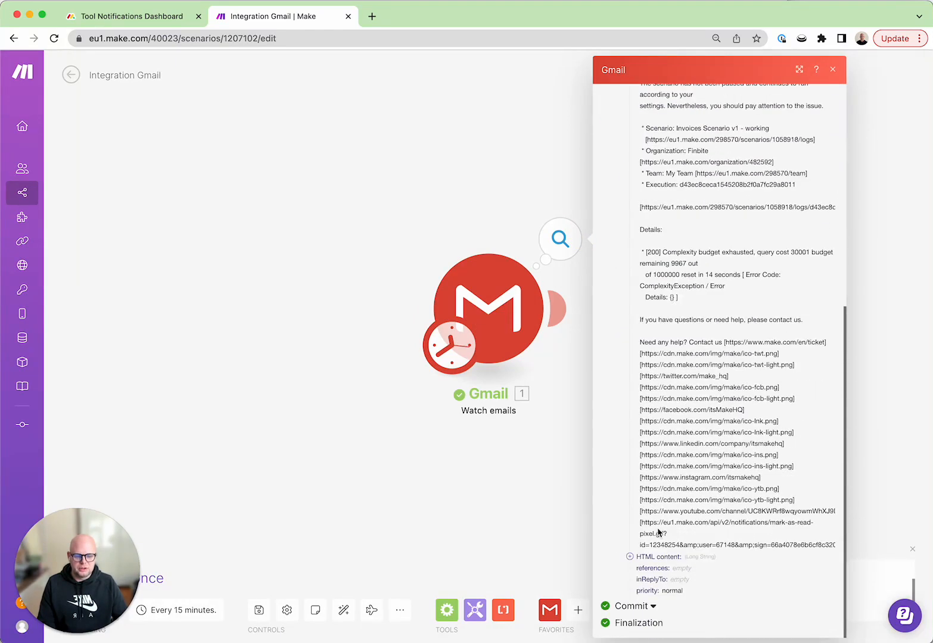
click(629, 556)
scroll(732, 533, down, 3)
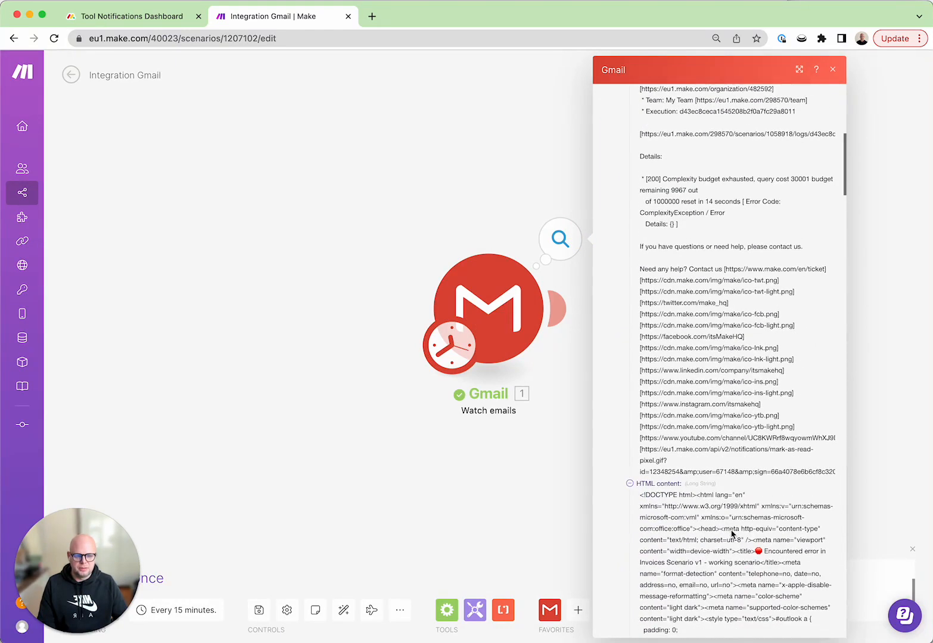
scroll(732, 533, down, 9)
scroll(732, 533, up, 11)
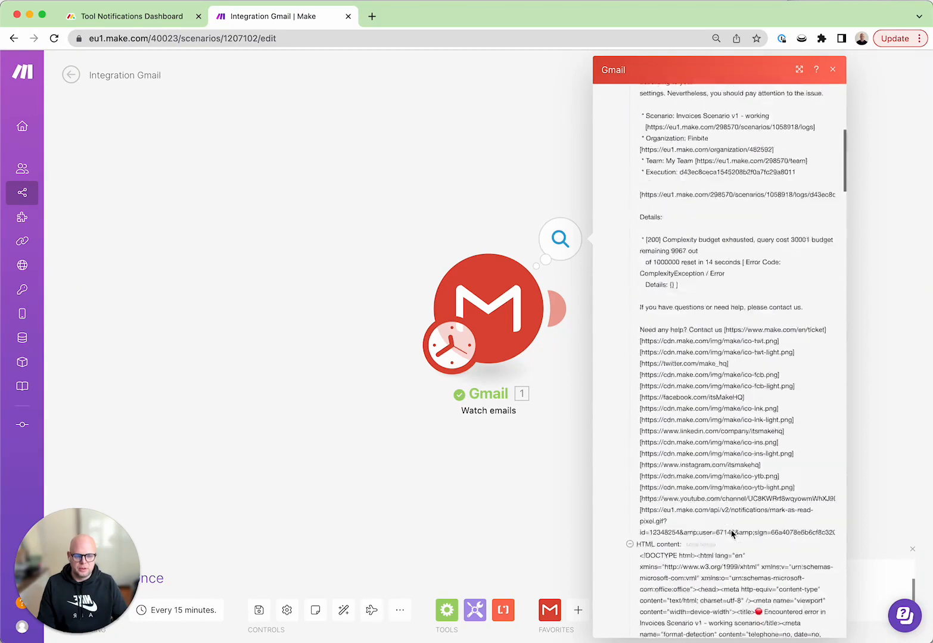
scroll(733, 533, up, 5)
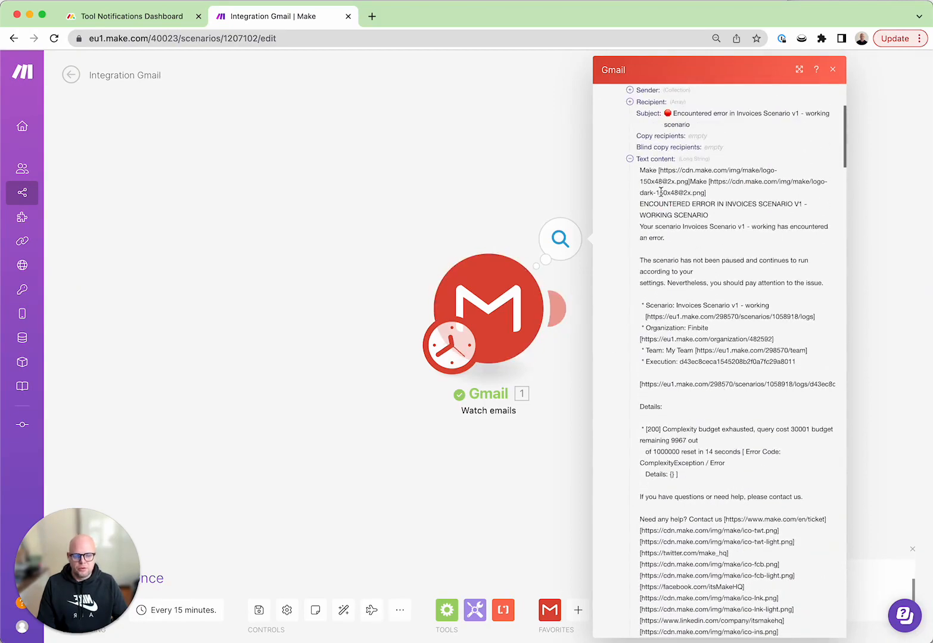
drag(639, 171, 810, 491)
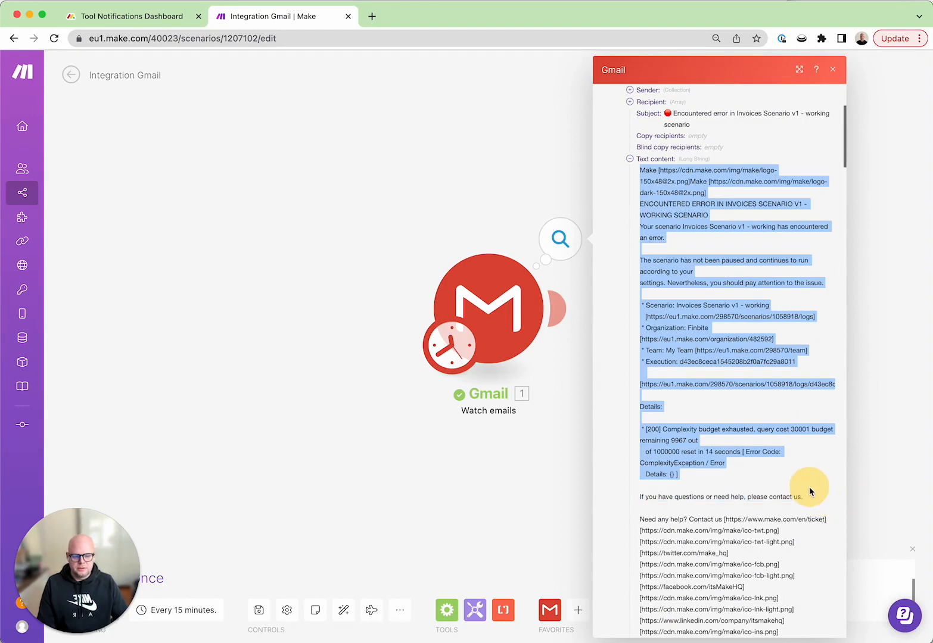
click(782, 394)
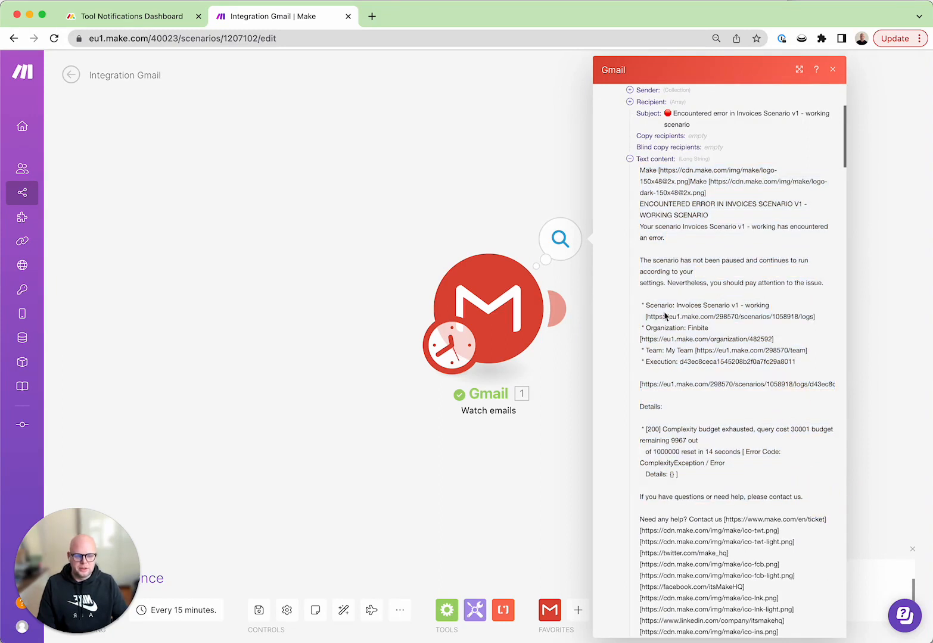
drag(647, 317, 796, 316)
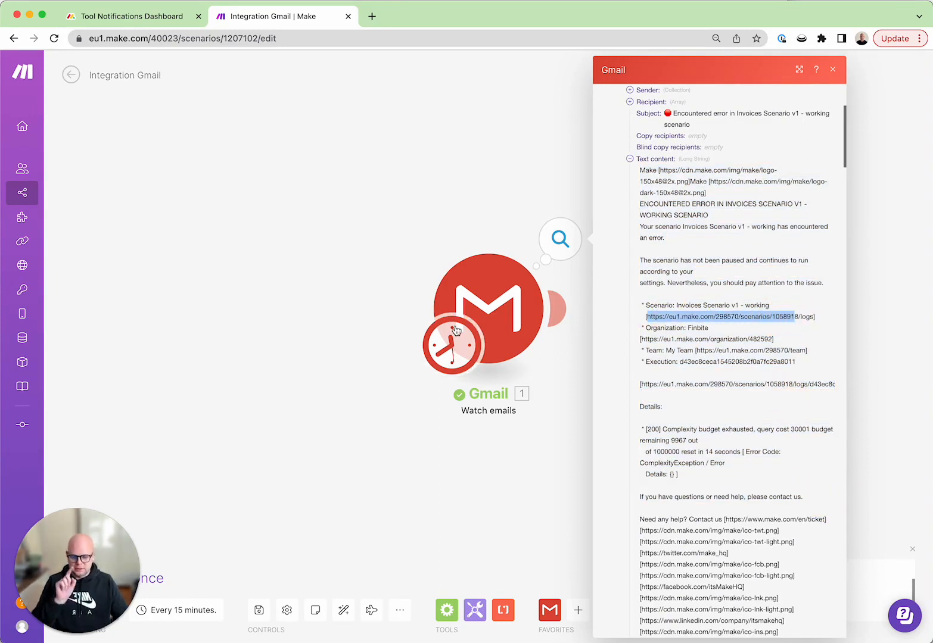
click(395, 228)
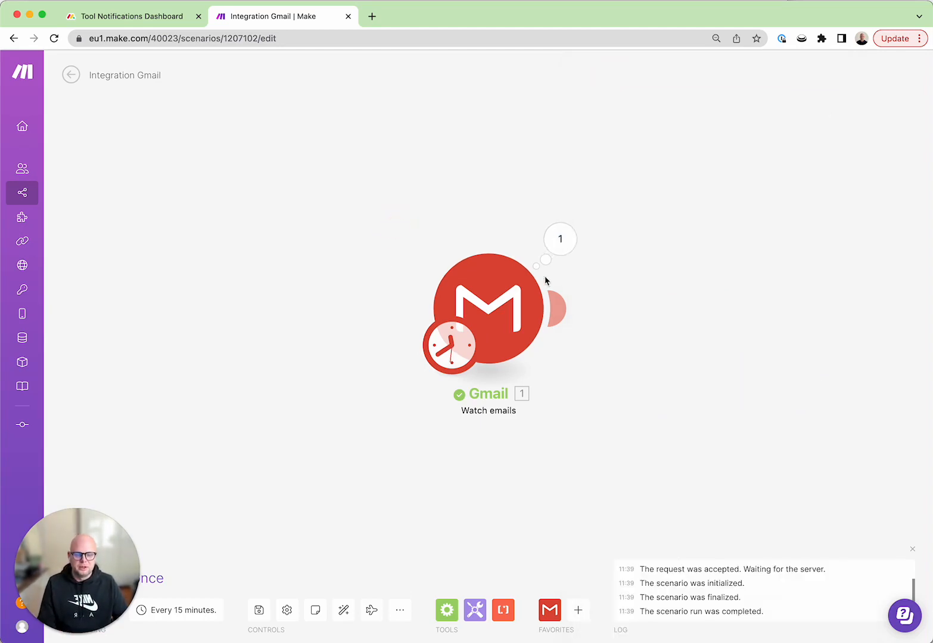
click(509, 308)
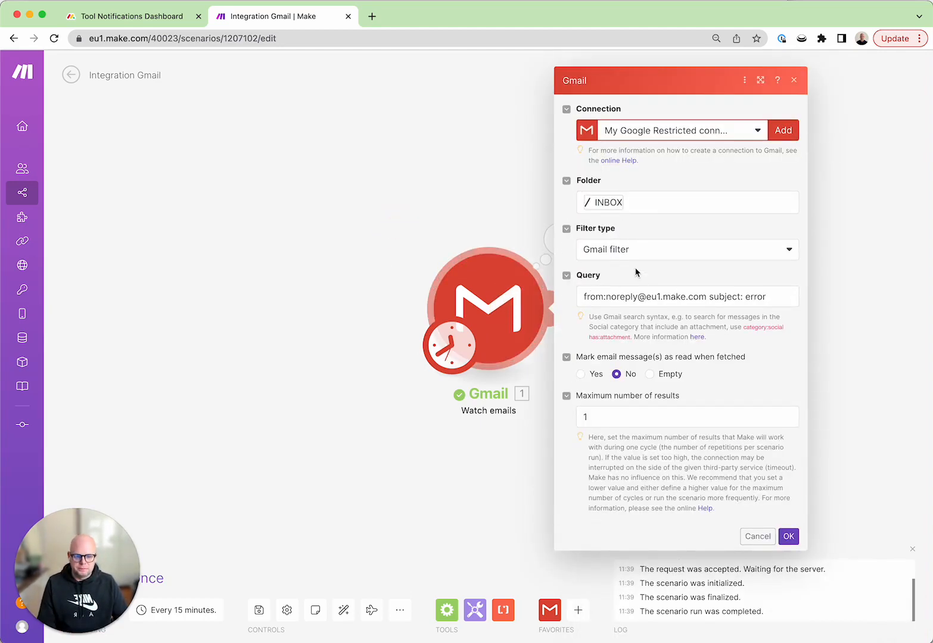
click(517, 231)
Reopen the Gmail output bundle and select the email's entire text content
click(560, 239)
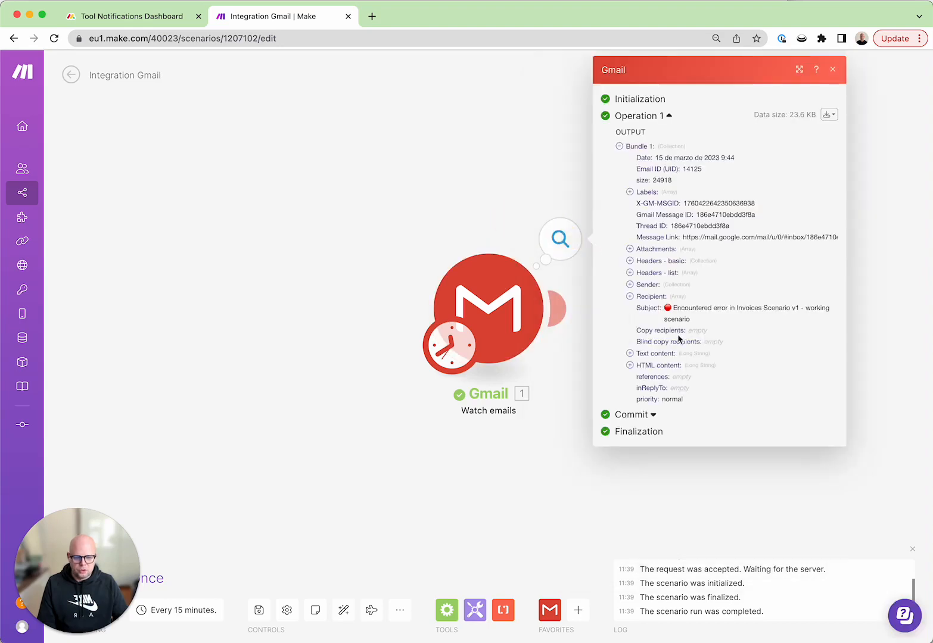
click(630, 353)
scroll(654, 341, down, 2)
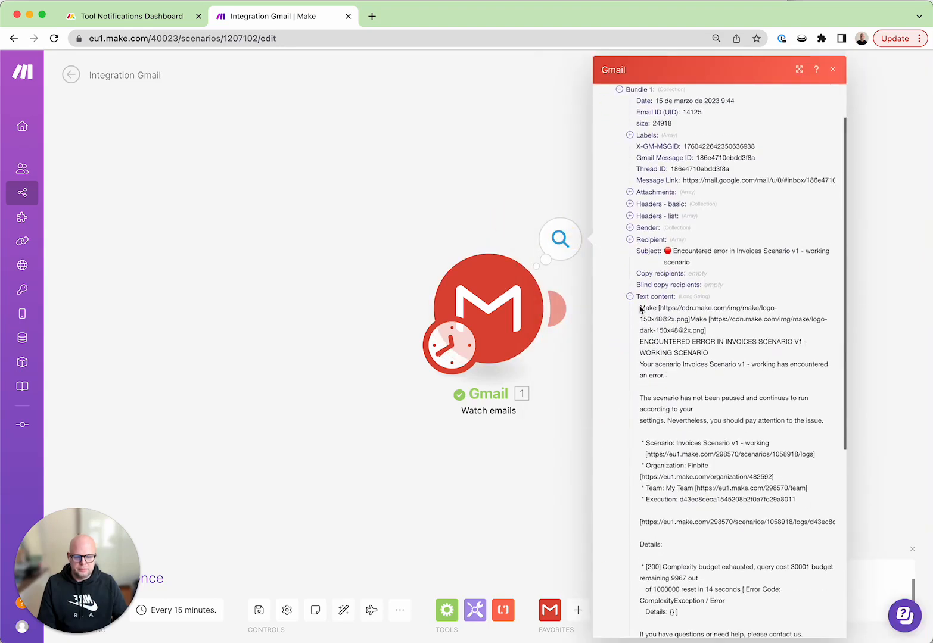
drag(640, 308, 727, 429)
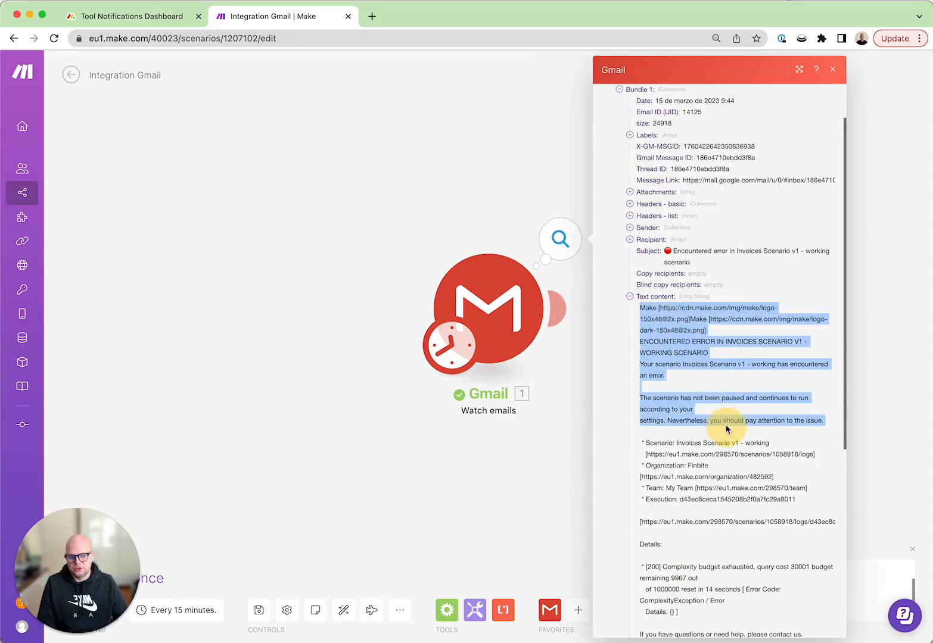
scroll(726, 429, down, 3)
scroll(727, 427, down, 4)
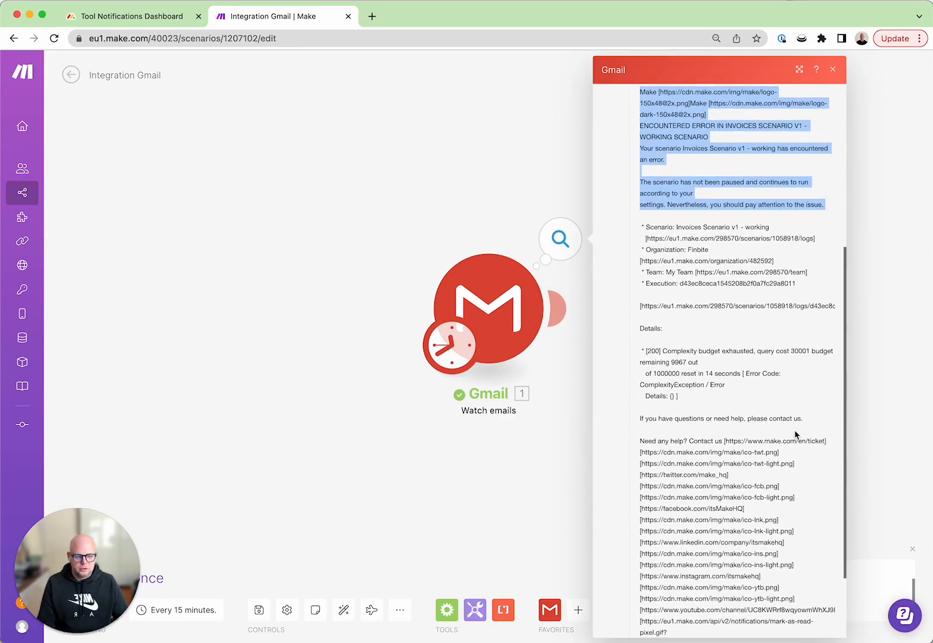
scroll(804, 492, down, 3)
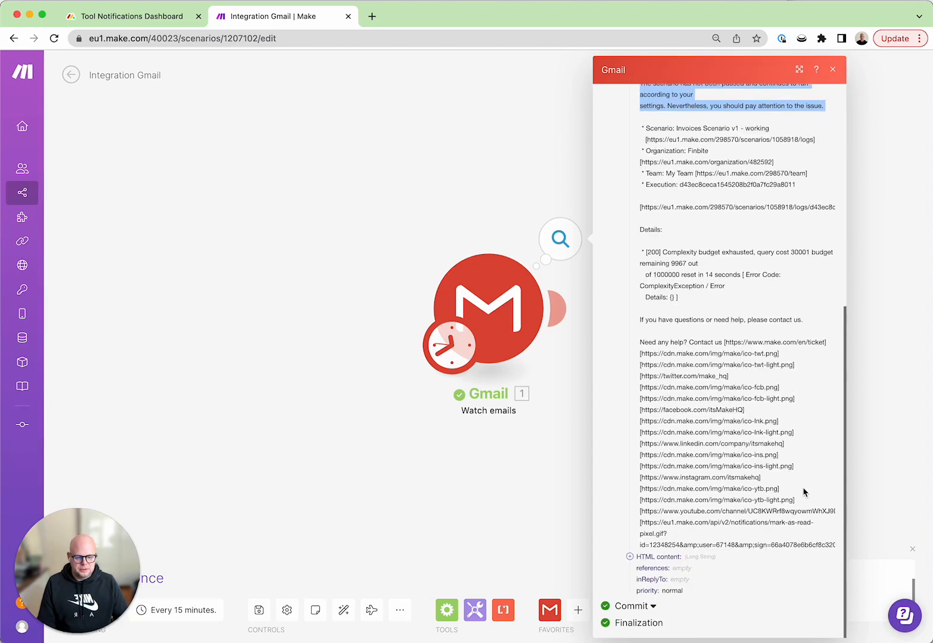
shift+click(832, 545)
scroll(721, 322, up, 6)
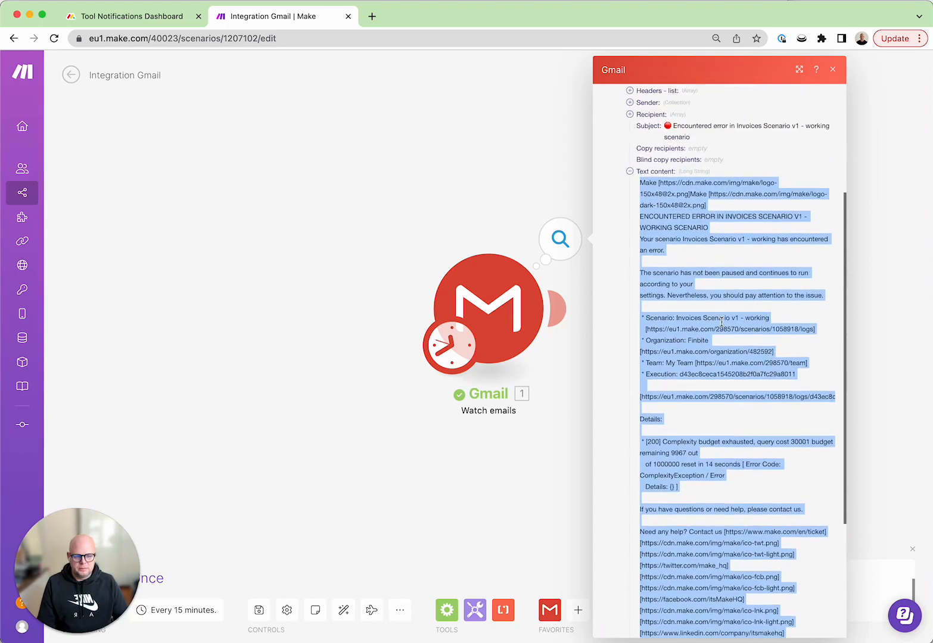
scroll(462, 217, right, 3)
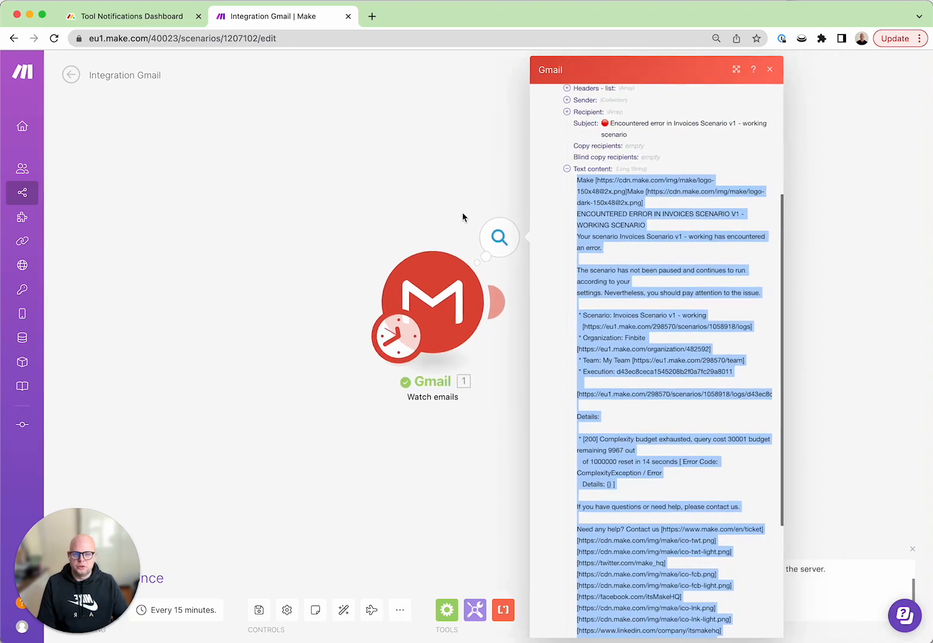
Open Bitskout at app.bitskout.com in a new browser tab and go to the list of plugins
click(372, 17)
text(app.bitskout)
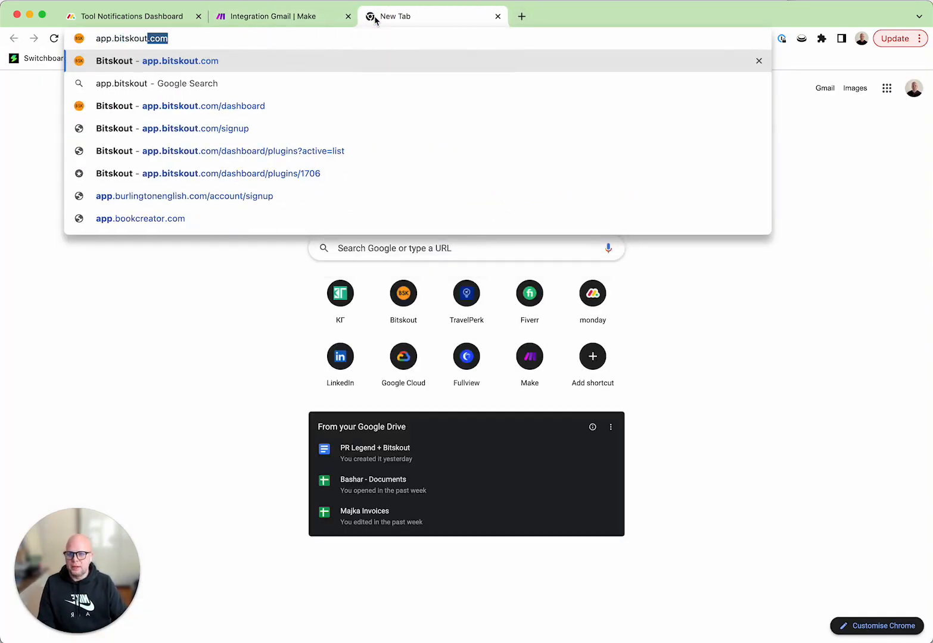
key(Return)
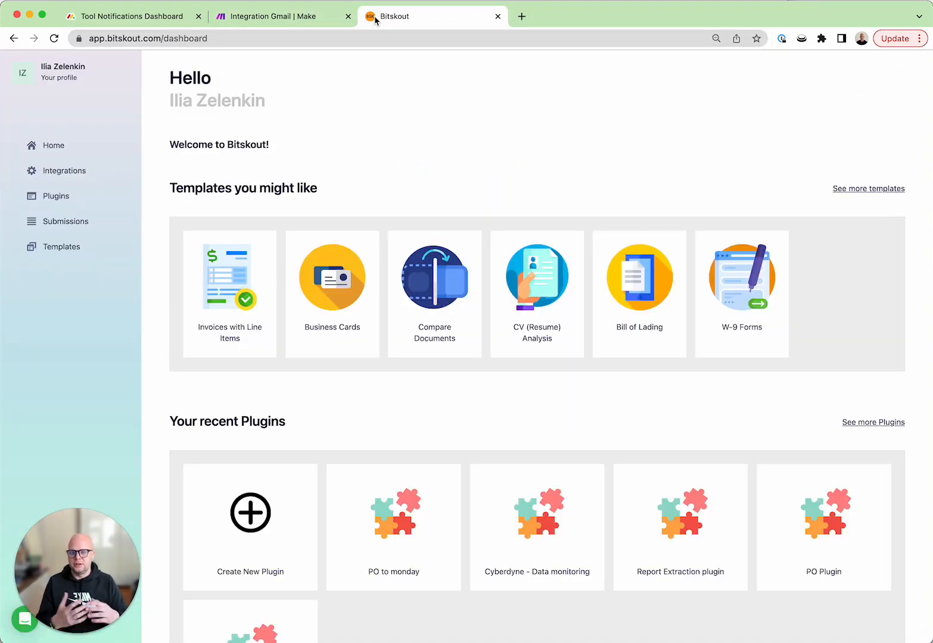
click(56, 197)
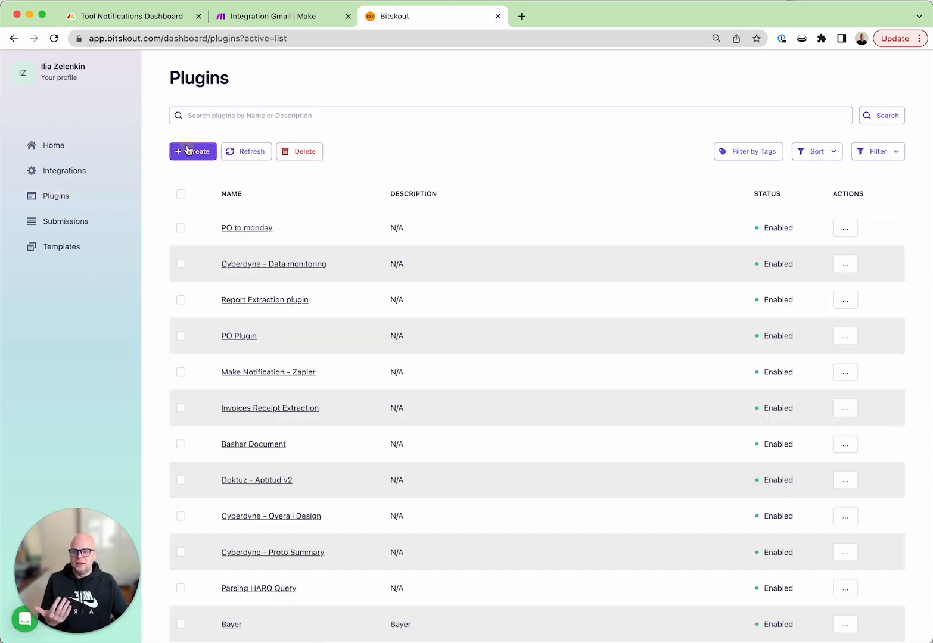
Create a new Extract plugin that takes its data from text and start a custom selection of examples
click(189, 150)
click(273, 171)
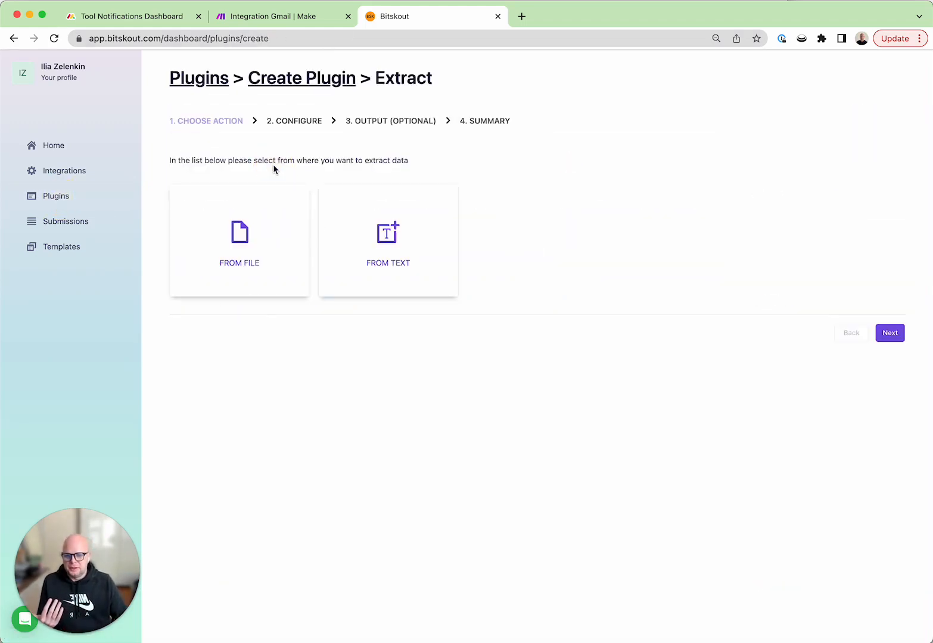
click(408, 245)
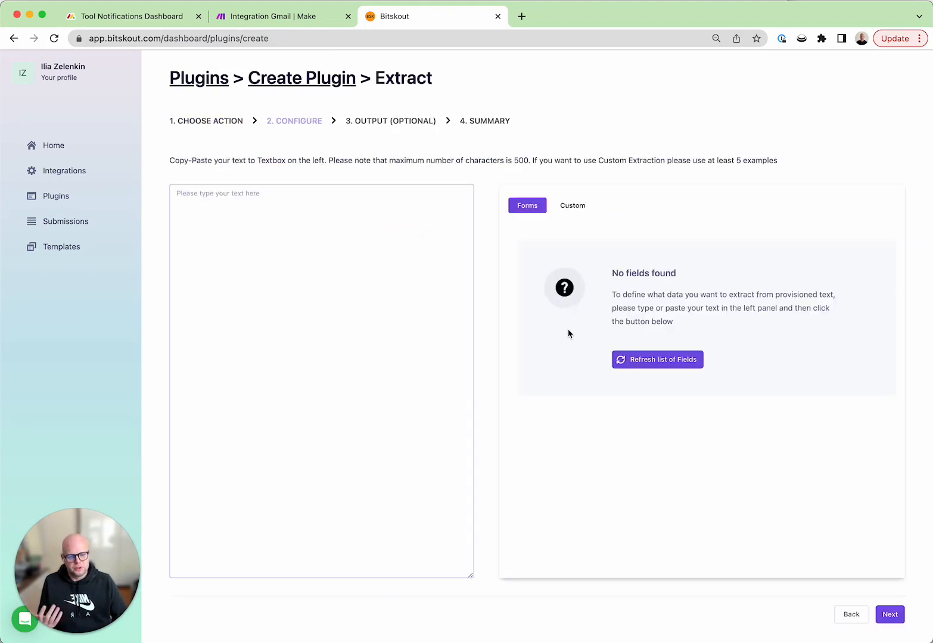
click(575, 212)
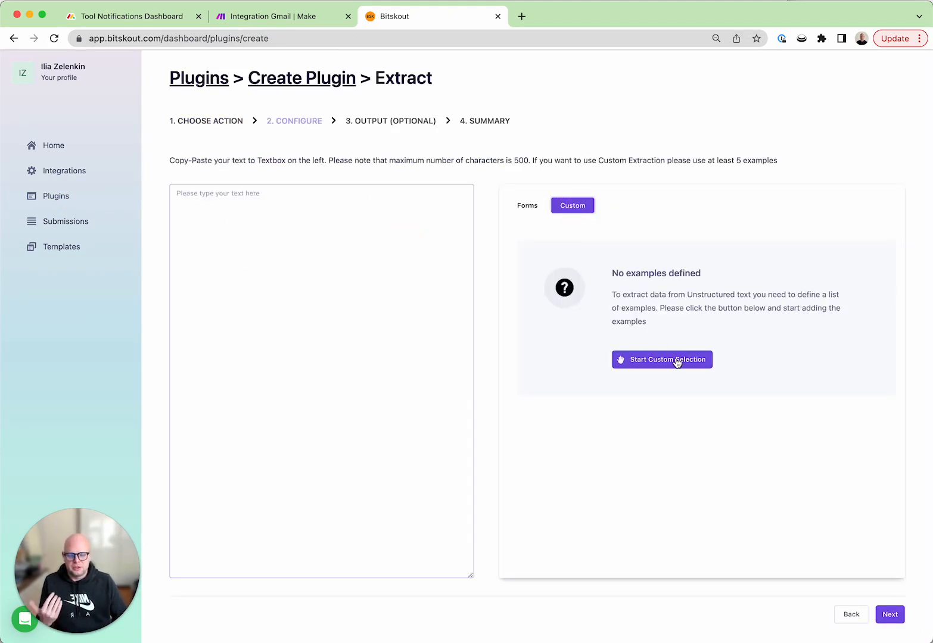
click(677, 361)
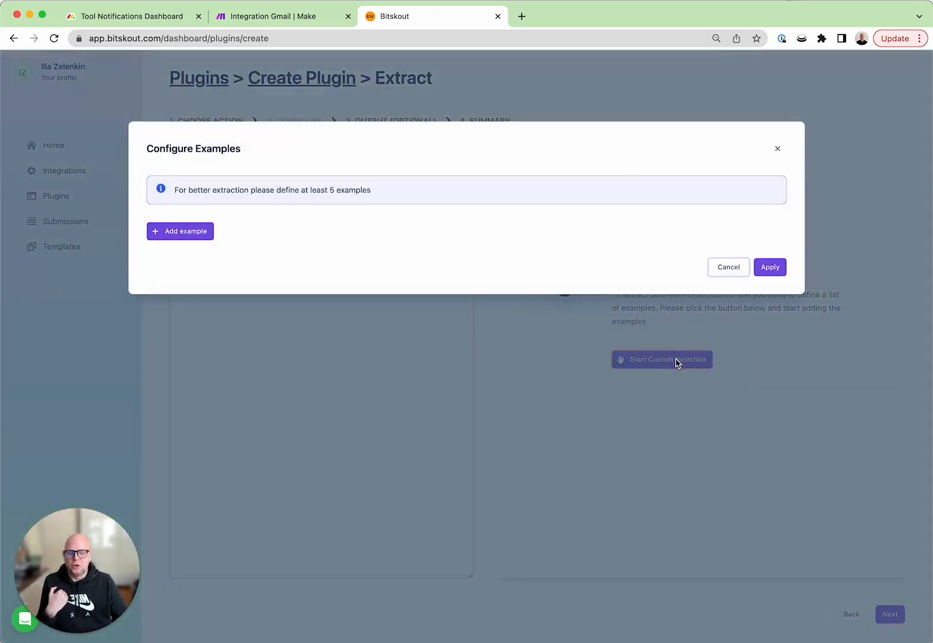
Add the first example, paste the copied error email text into it, and remove the cut-off link at its end
click(172, 238)
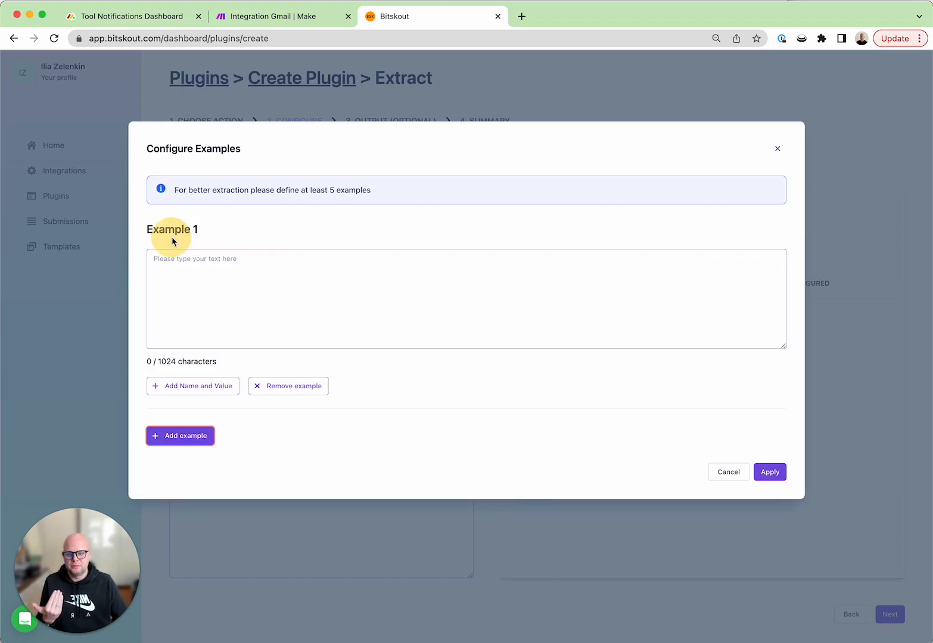
click(250, 275)
key(super+v)
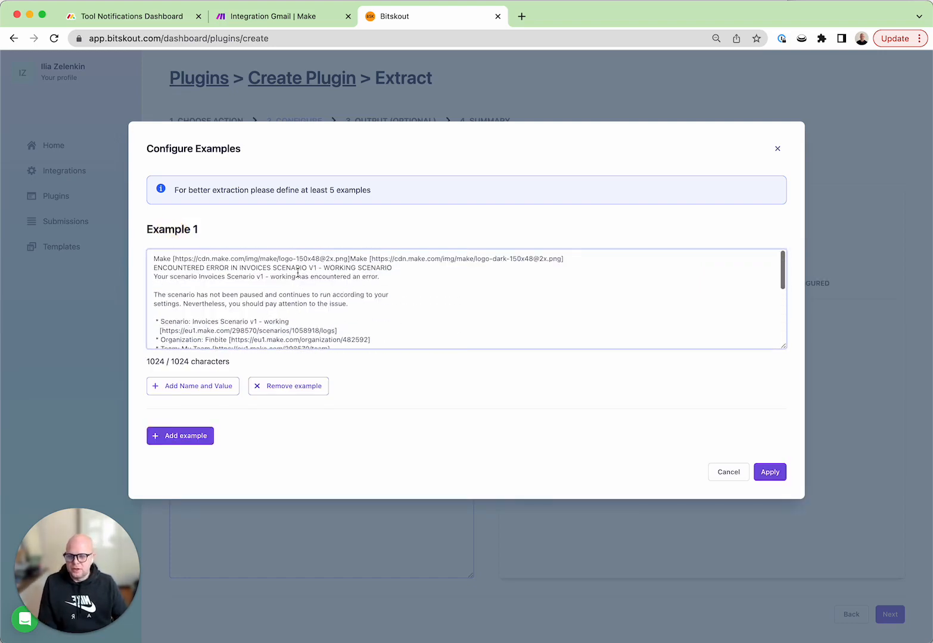
scroll(249, 291, down, 10)
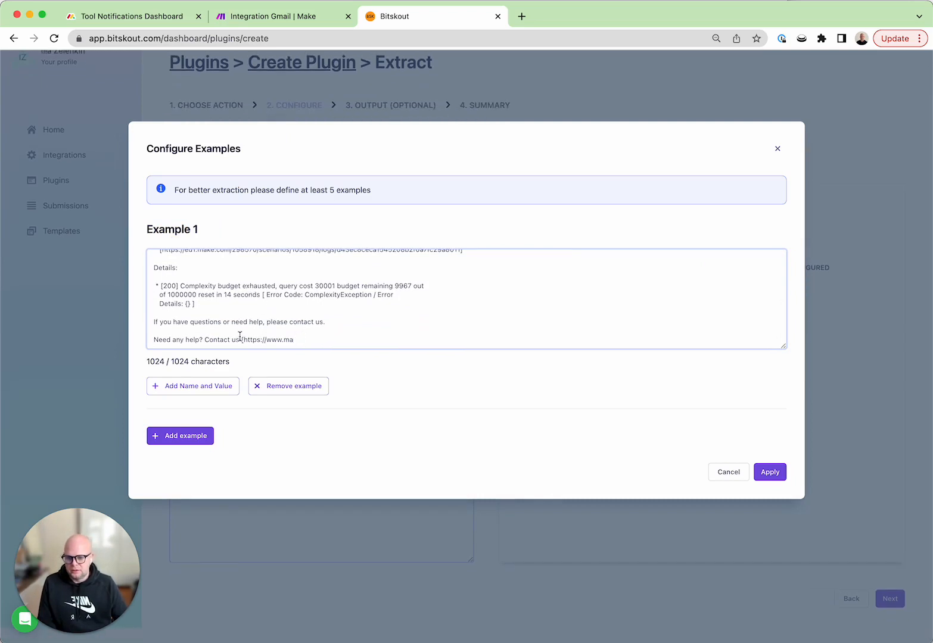
Remove the empty name and value row from Example 1, and add two new name and value pairs
click(749, 398)
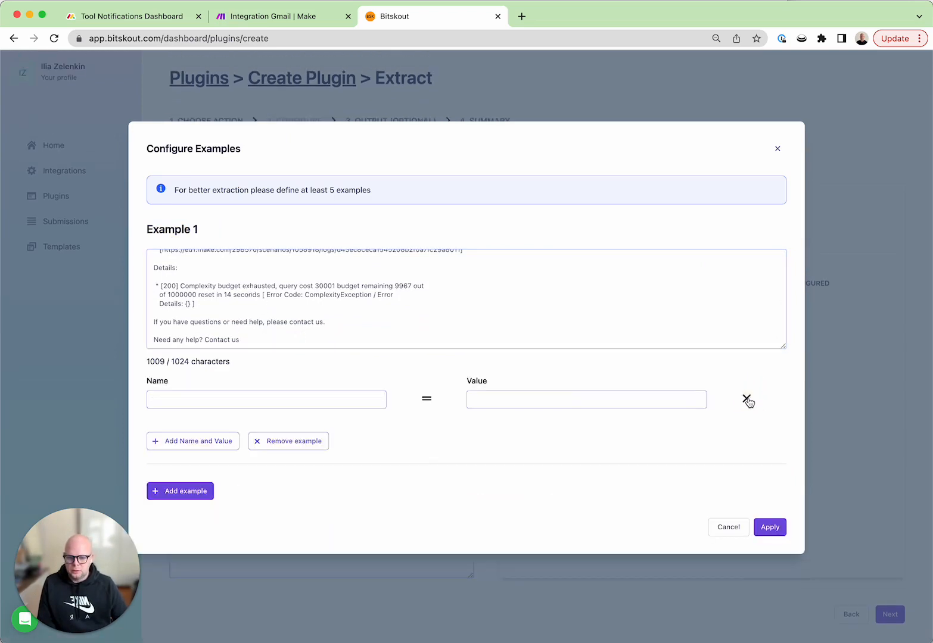
click(749, 398)
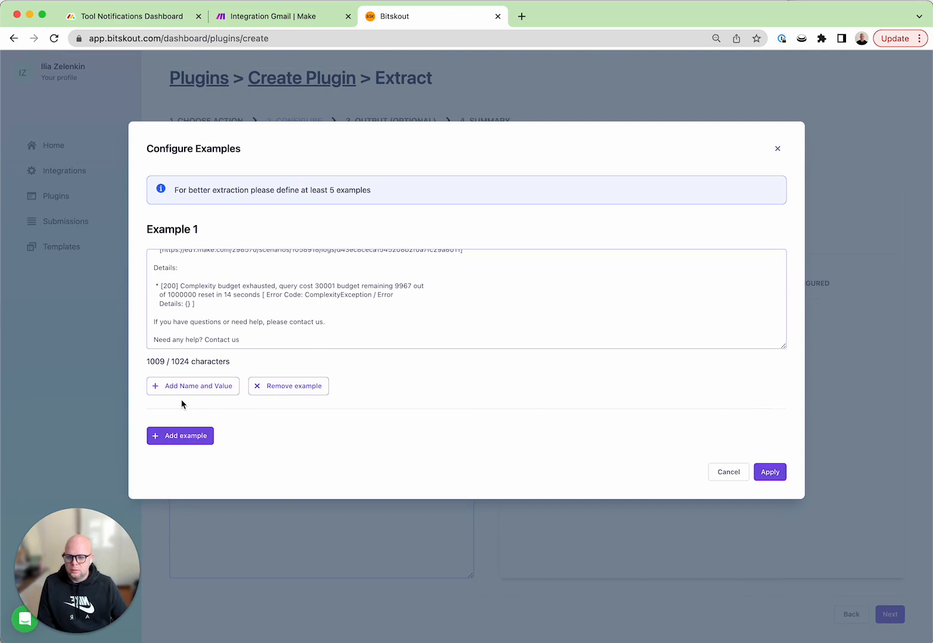
click(180, 386)
click(194, 442)
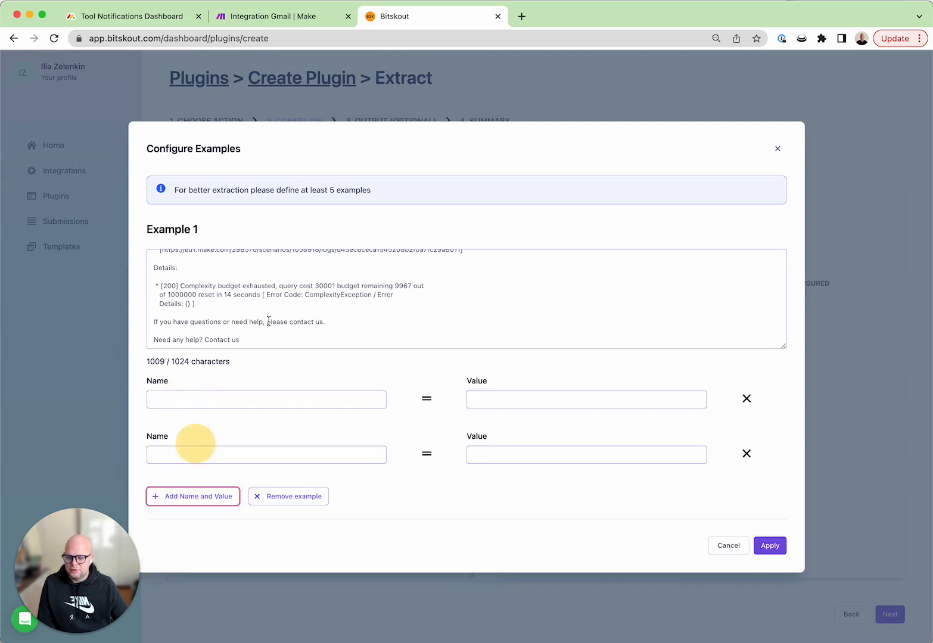
Name the first pair Scenario and copy its value, Invoices Scenario v1 - working, from the example text
scroll(269, 322, up, 3)
scroll(268, 321, down, 3)
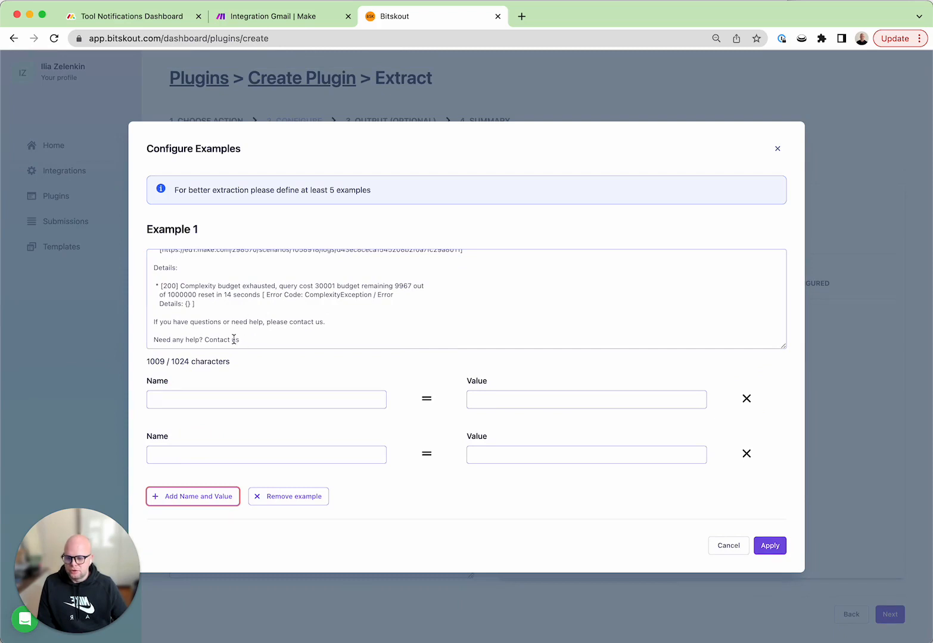
drag(246, 340, 166, 339)
scroll(298, 320, up, 2)
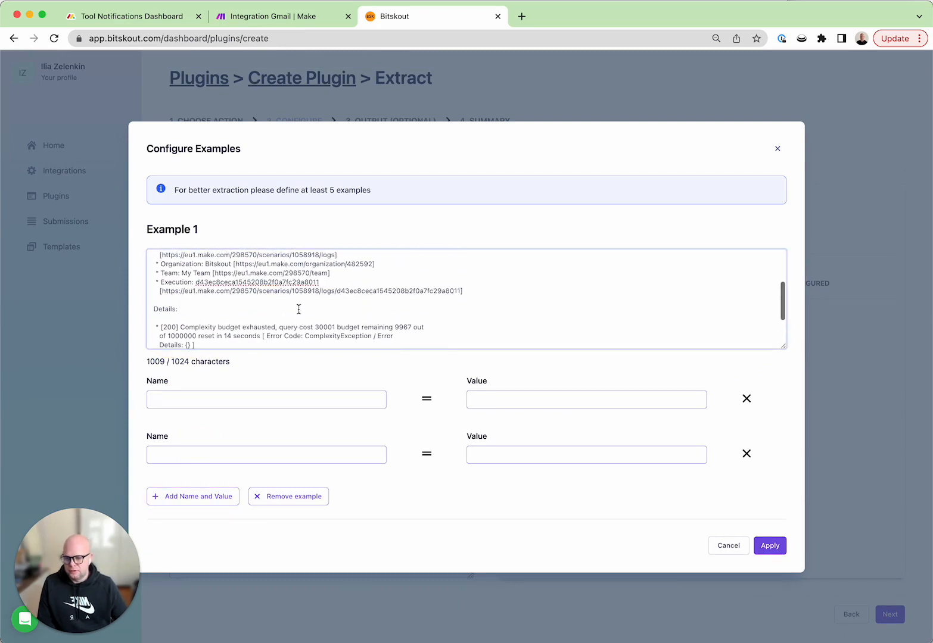
scroll(301, 304, up, 2)
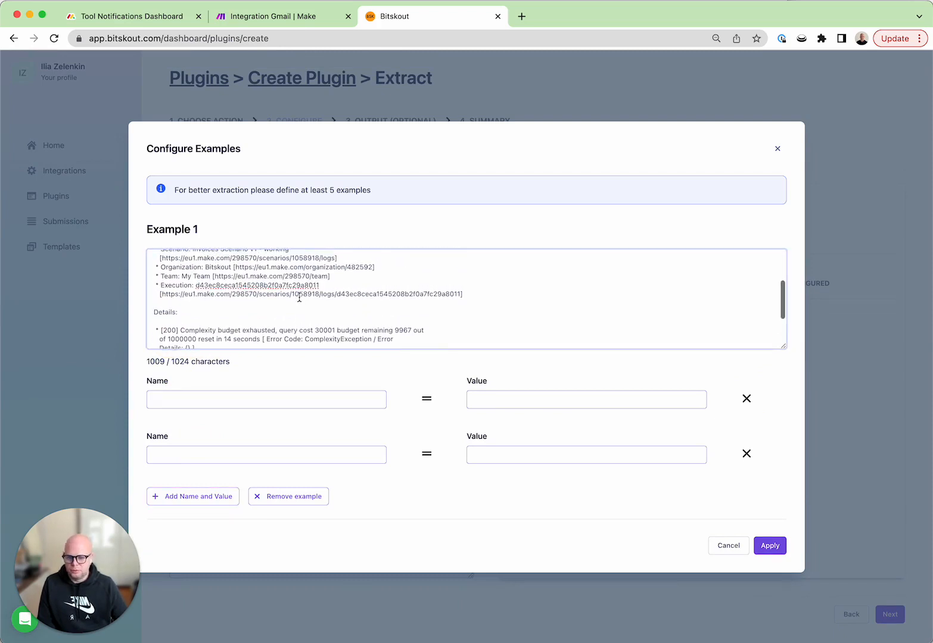
scroll(323, 307, up, 1)
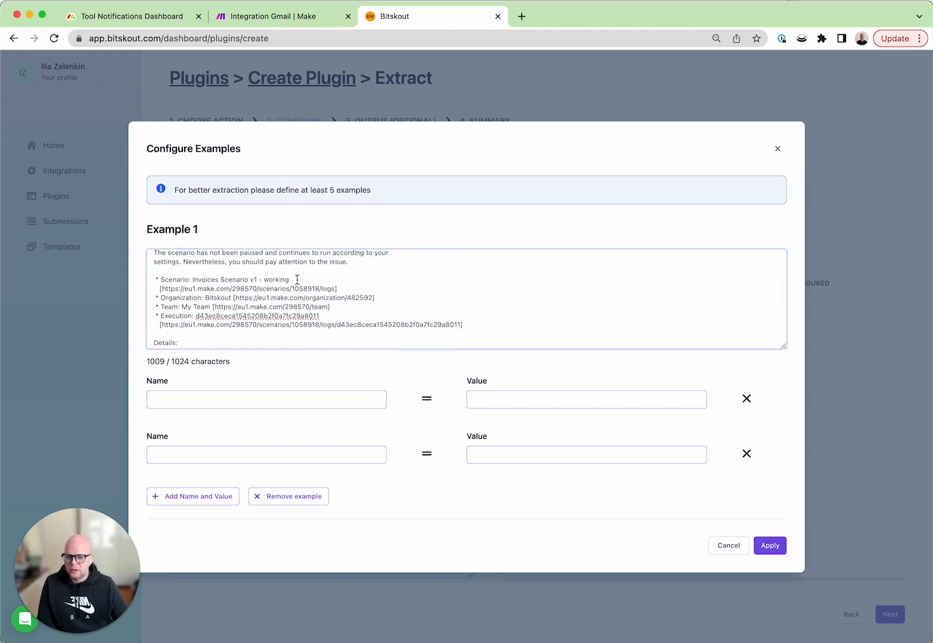
click(234, 395)
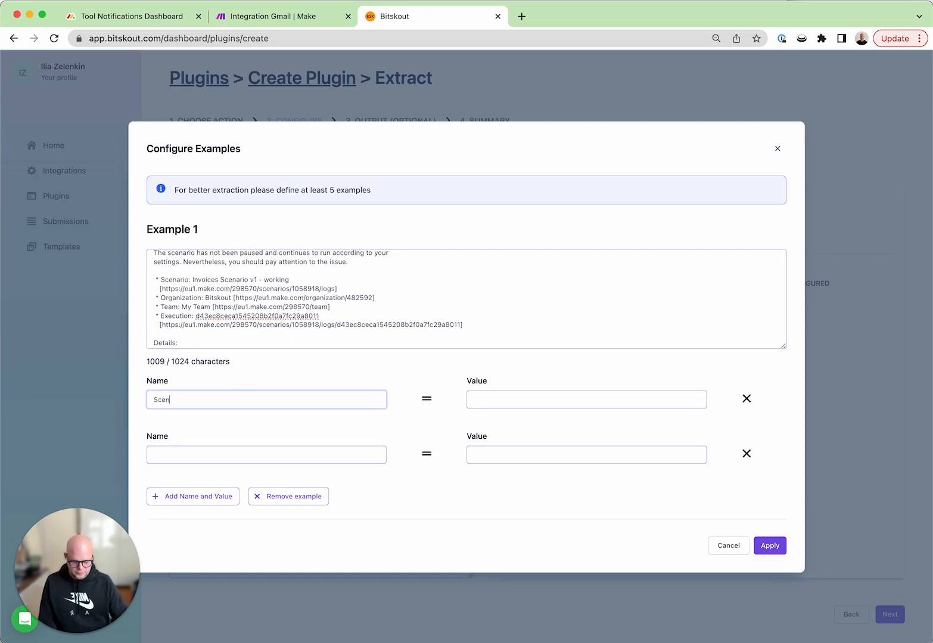
drag(301, 280, 194, 279)
key(super+c)
click(546, 398)
key(super+v)
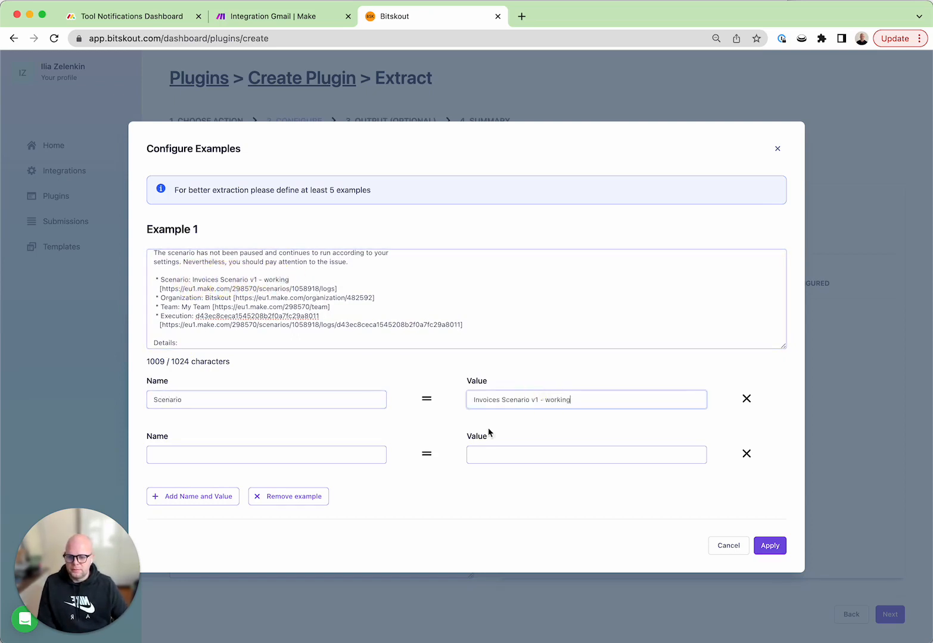
Name the second pair ScenarioURL and copy the scenario's logs link, without brackets, from the example text as its value
click(306, 455)
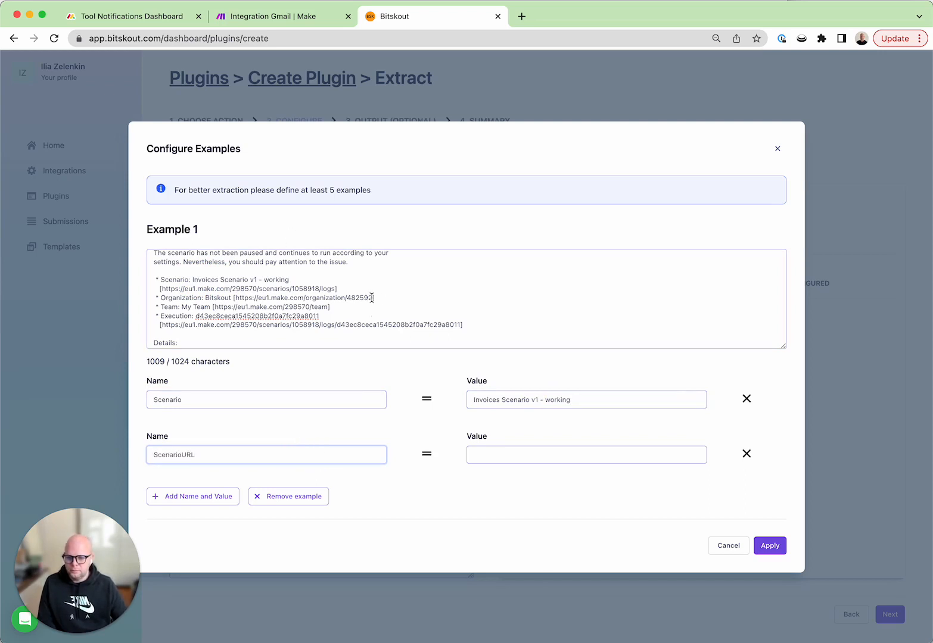
scroll(237, 298, down, 1)
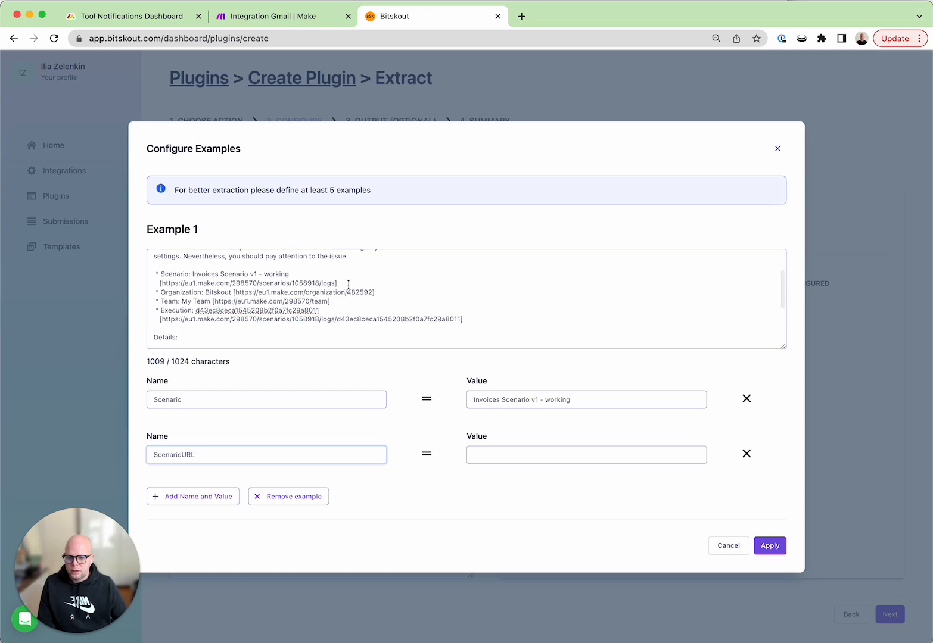
drag(336, 282, 161, 283)
key(super+c)
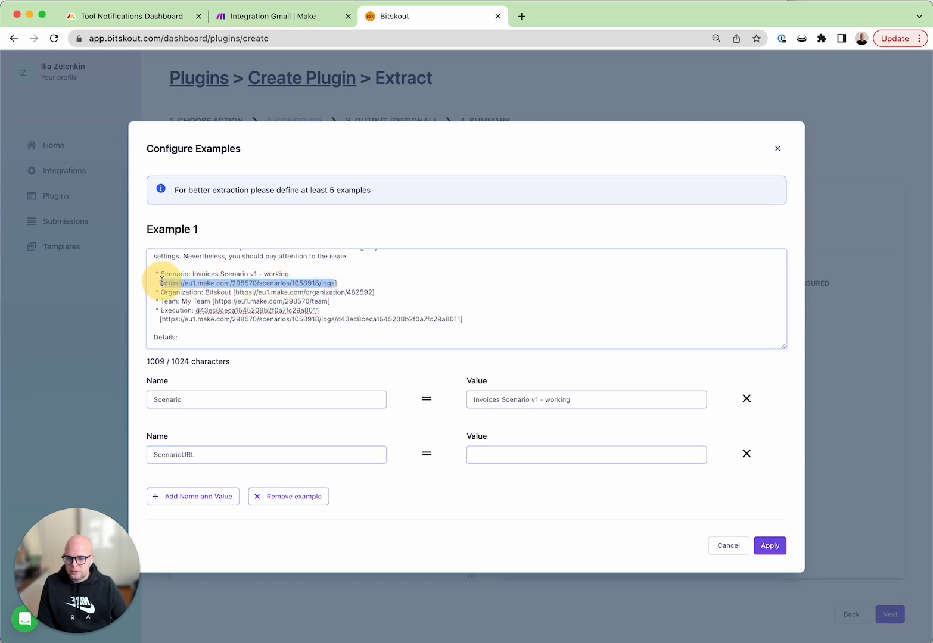
click(535, 464)
key(super+v)
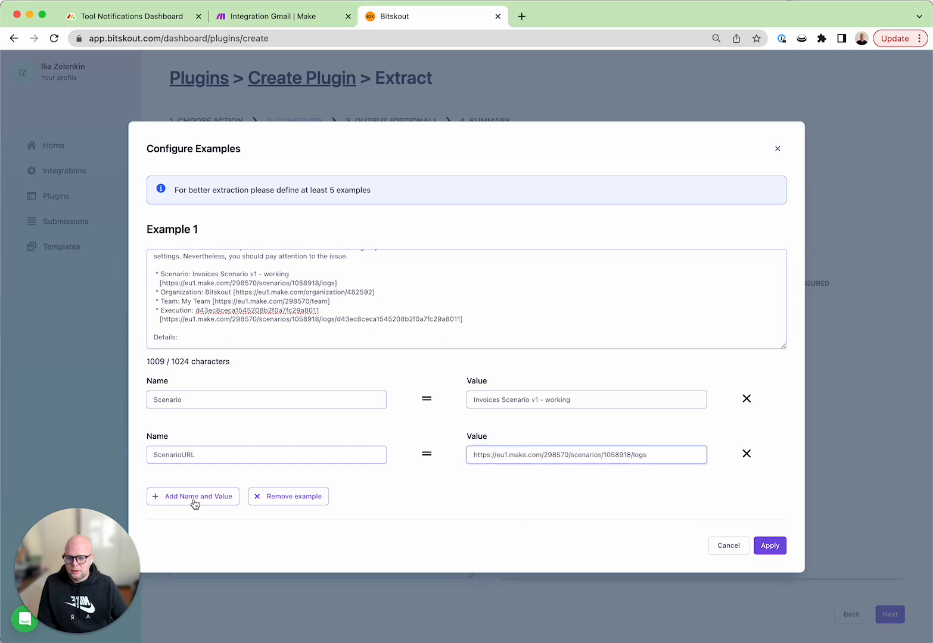
Add a third pair named Organization and copy its value, Bitskout, from the example text
click(196, 498)
scroll(263, 347, down, 1)
scroll(263, 347, down, 2)
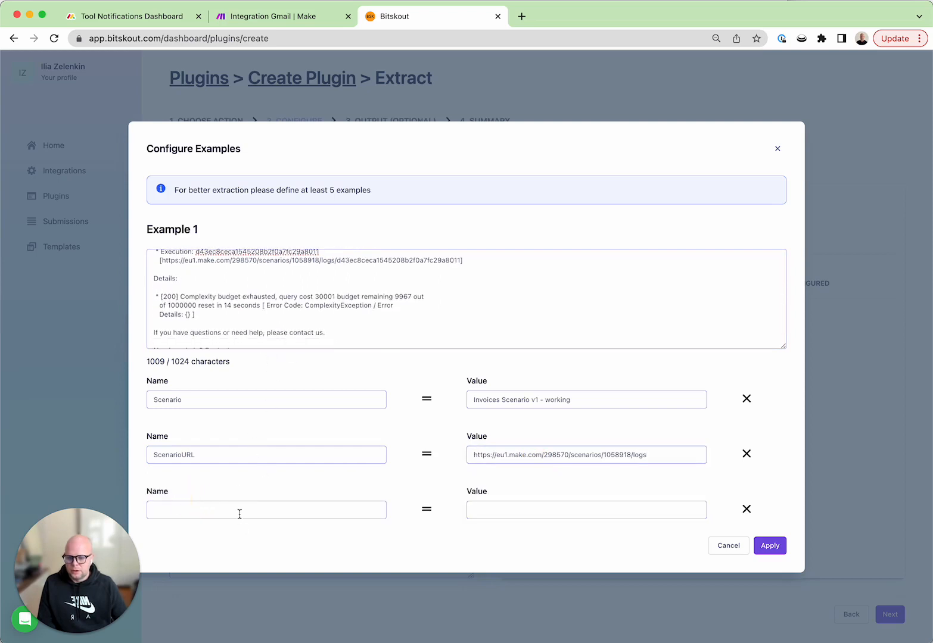
click(239, 512)
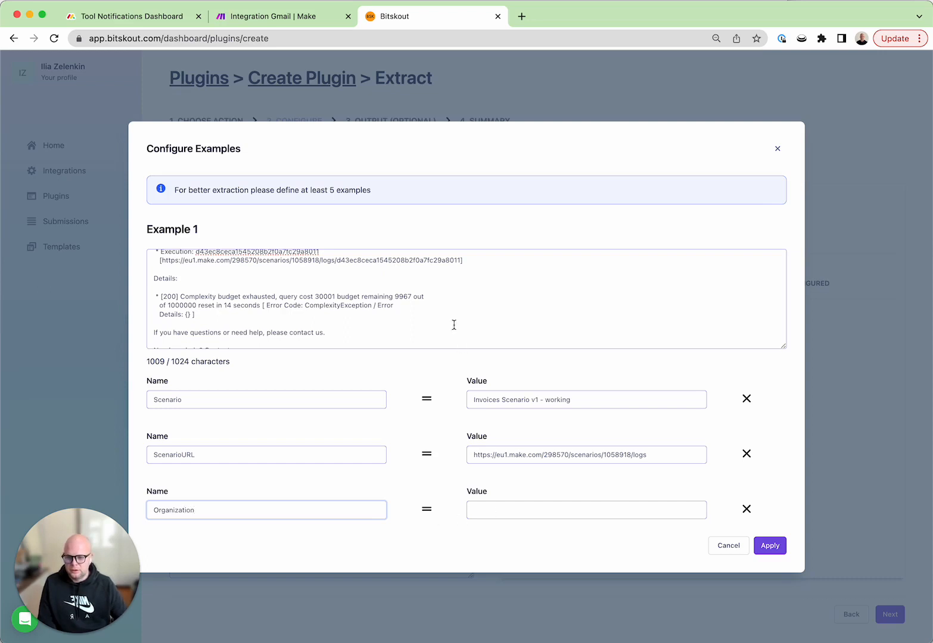
scroll(452, 319, up, 3)
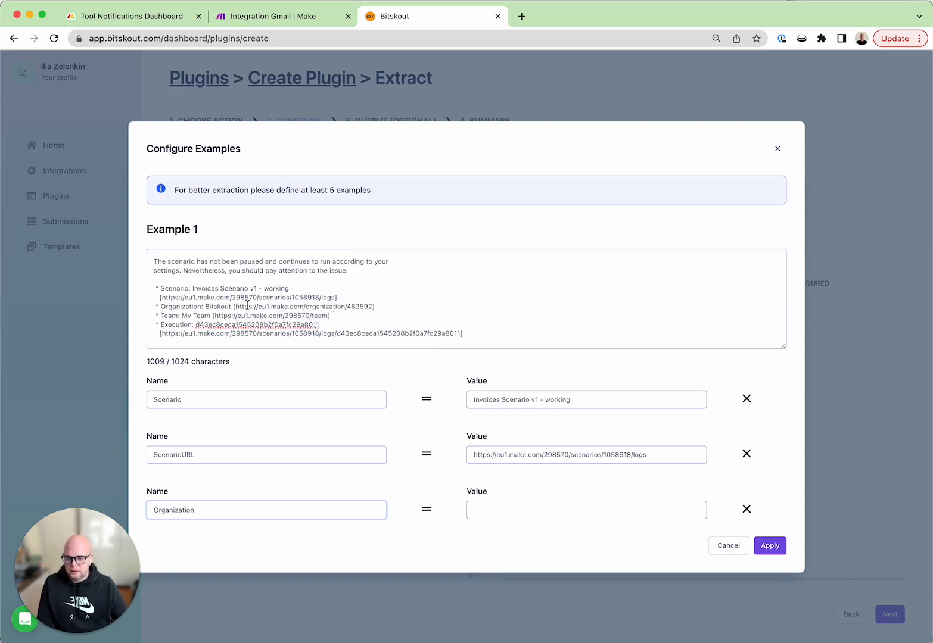
drag(231, 307, 205, 304)
key(cmd+c)
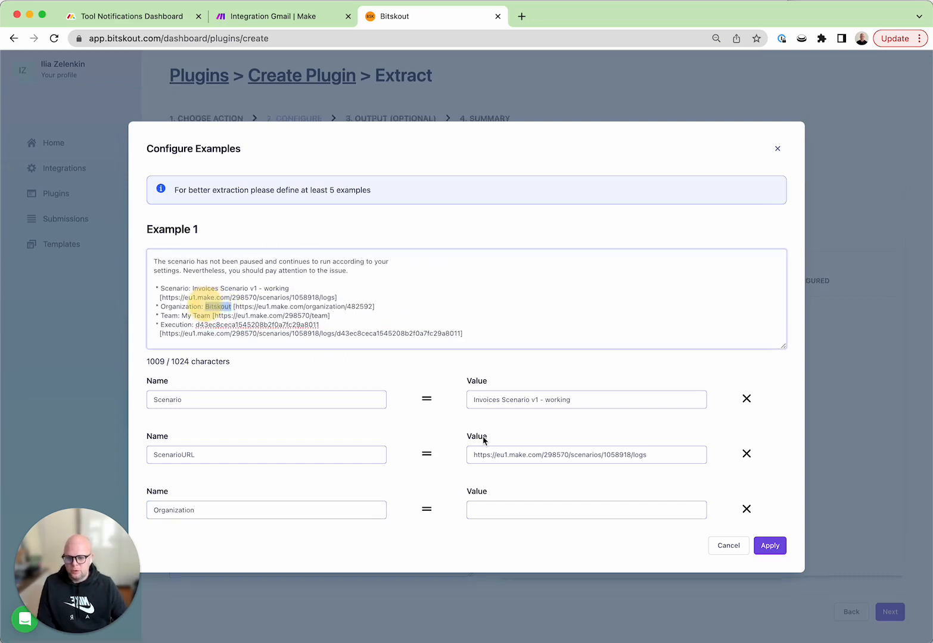
click(510, 504)
key(cmd+v)
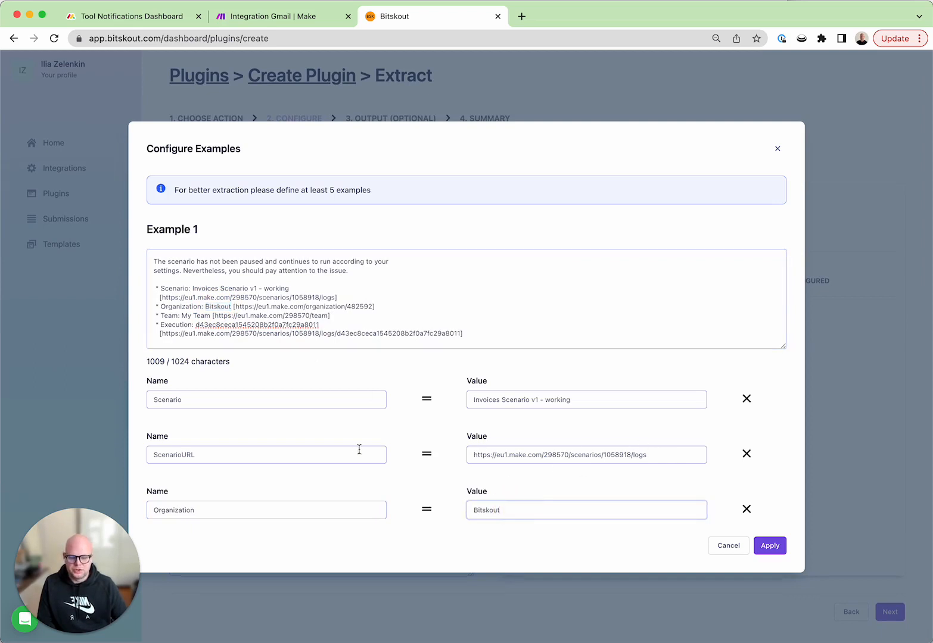
Add a fourth pair named Team with the value My Team
scroll(360, 448, down, 1)
click(212, 507)
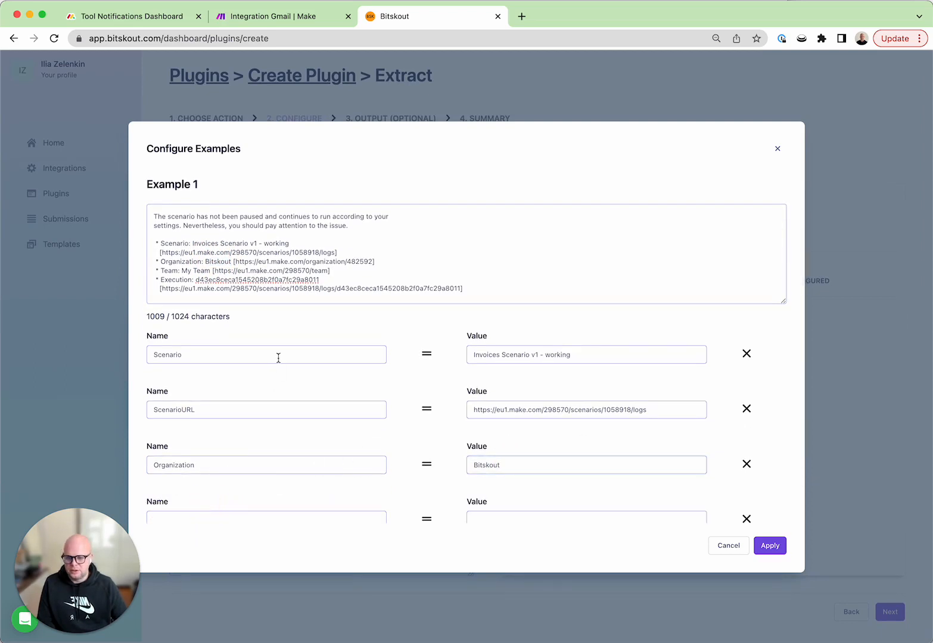
click(211, 516)
text(Te)
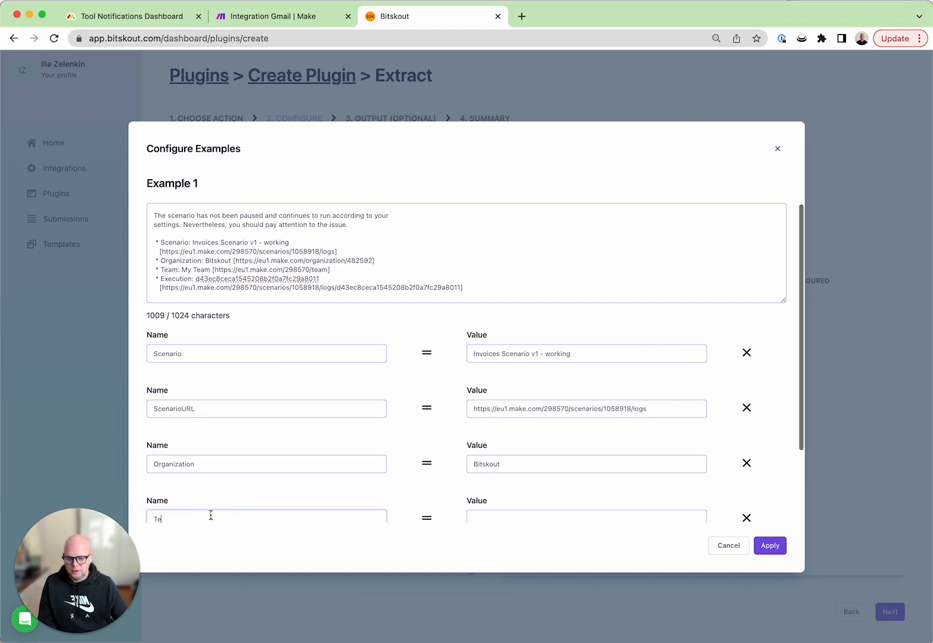
text(am)
key(Tab)
text(Myt)
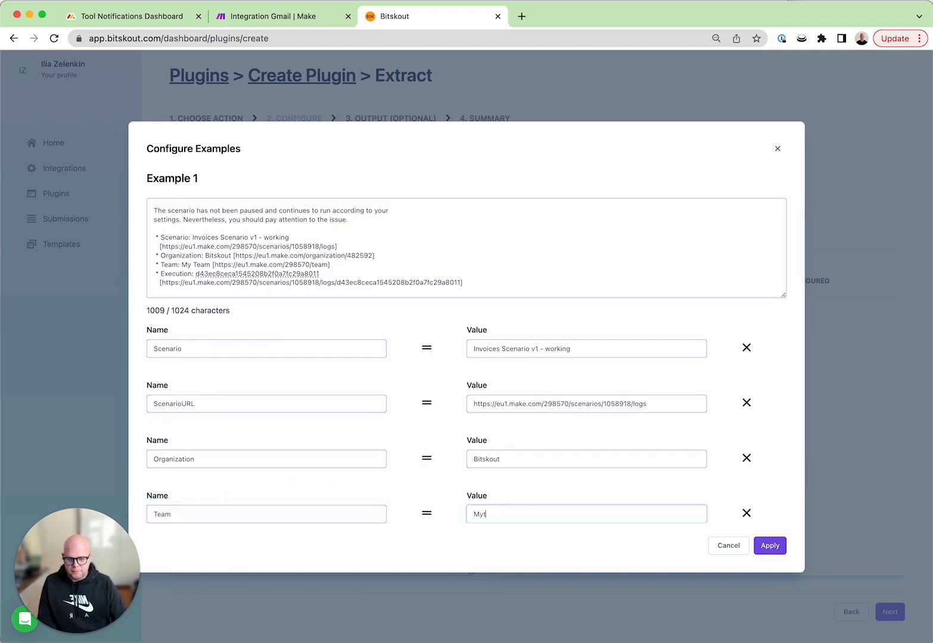
Add a fifth name and value pair and copy its name, Execution, from the example text
scroll(197, 482, down, 3)
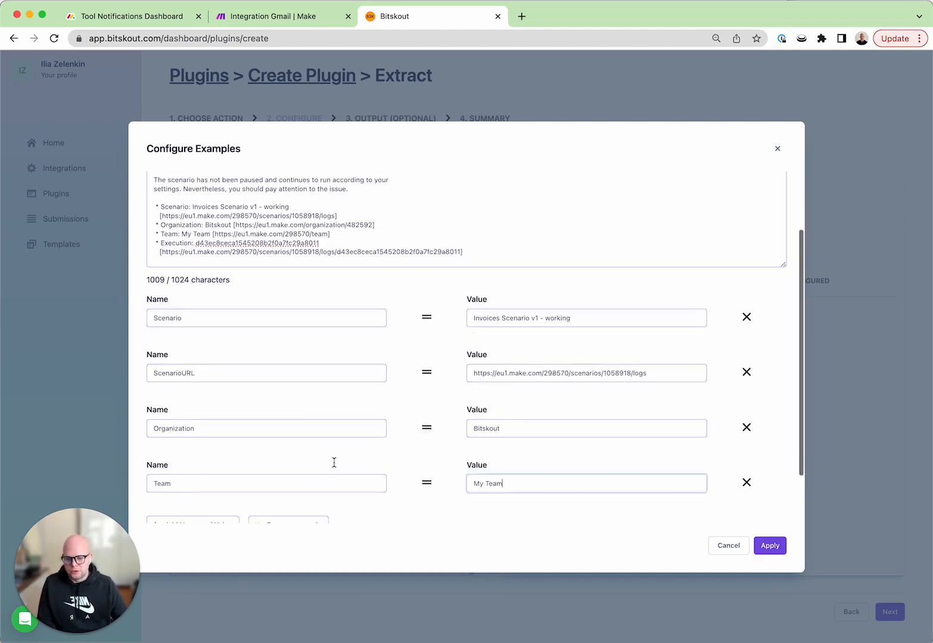
click(185, 475)
scroll(266, 381, up, 2)
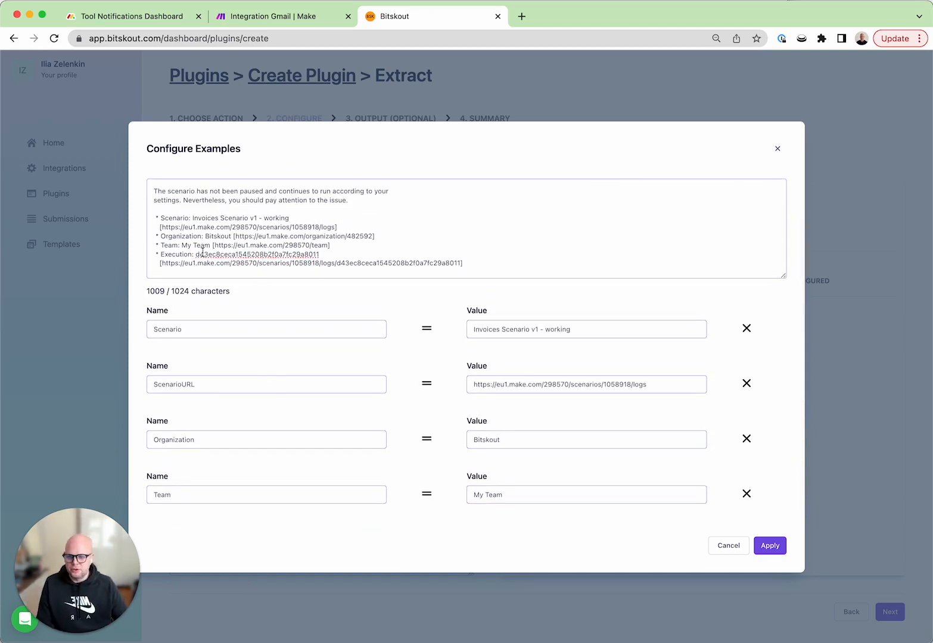
drag(161, 254, 195, 255)
key(ctrl+c)
scroll(277, 504, down, 1)
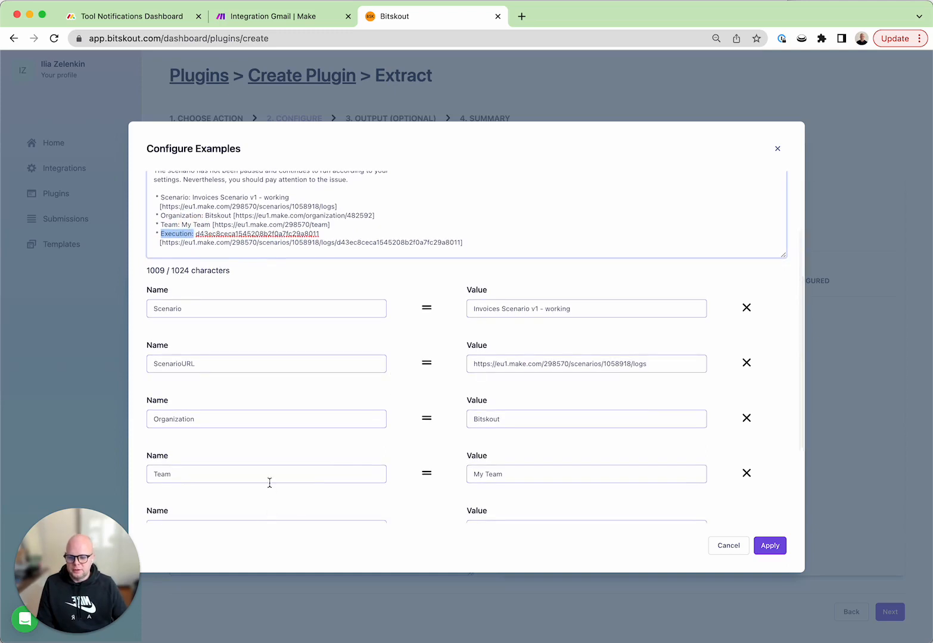
scroll(269, 483, down, 3)
click(262, 437)
key(ctrl+v)
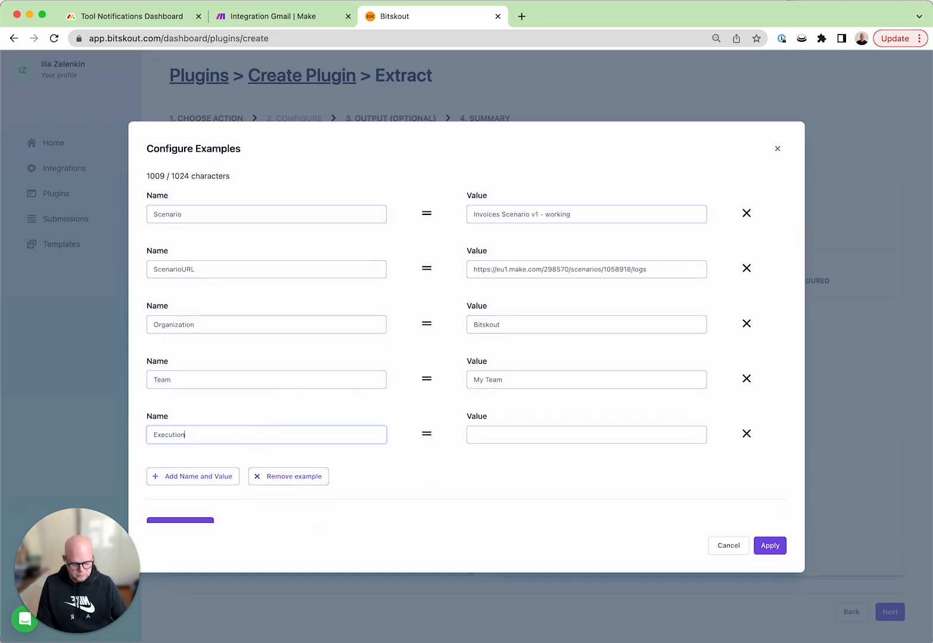
Rename the fifth pair ExecutionURL and copy the execution's logs link, without brackets, from the example text as its value
scroll(335, 316, up, 5)
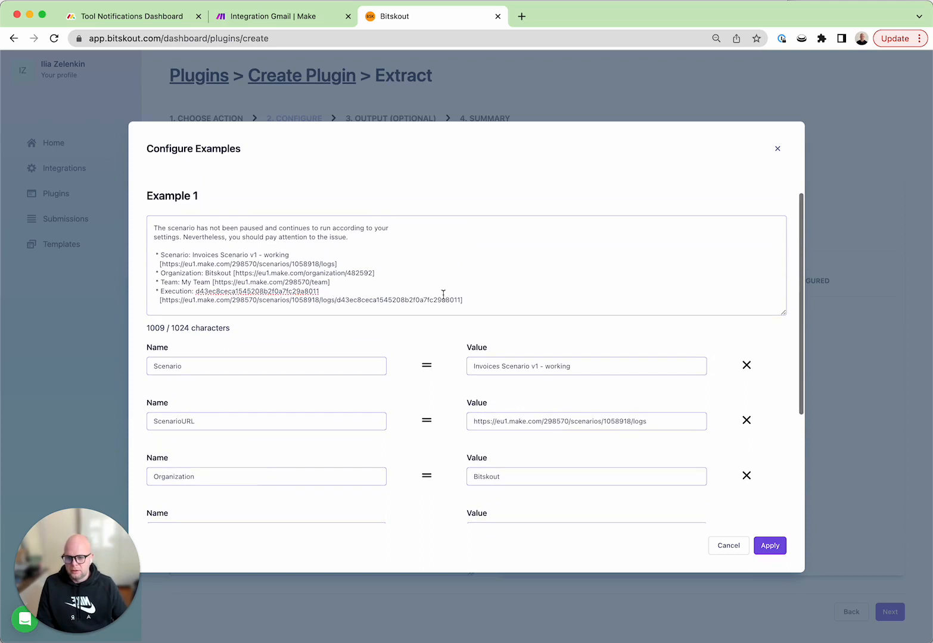
drag(460, 300, 162, 299)
scroll(271, 339, down, 5)
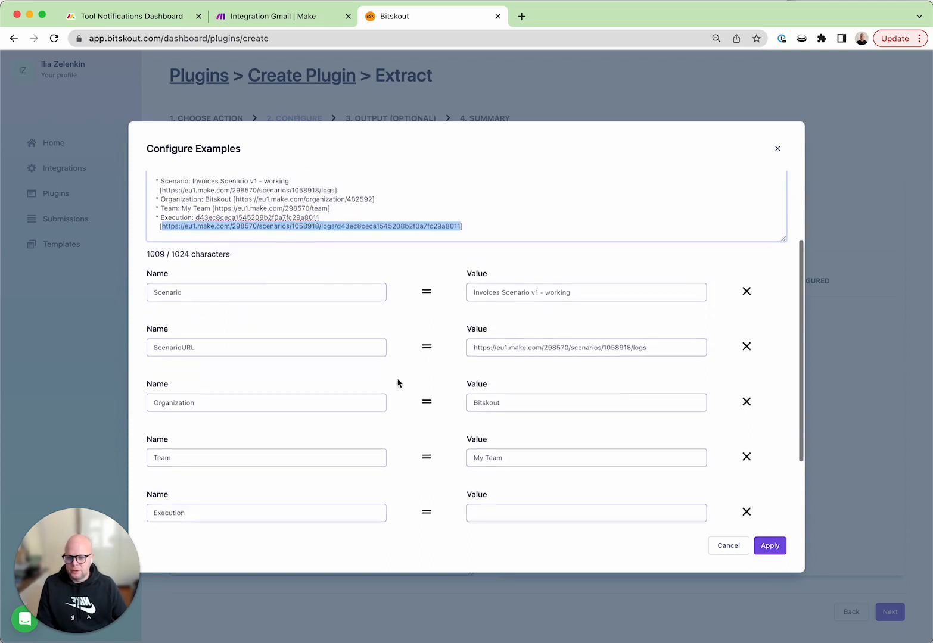
click(255, 418)
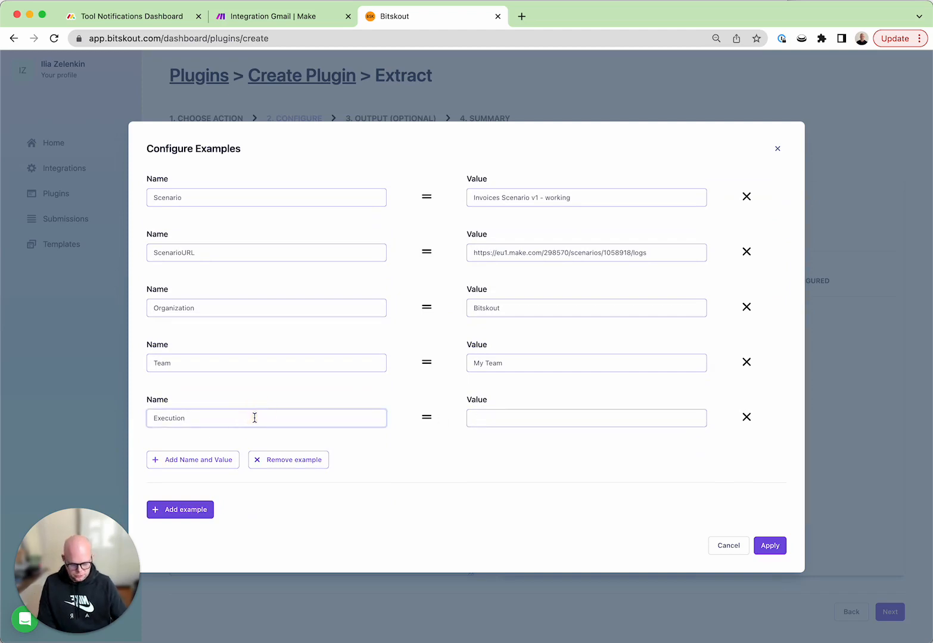
click(562, 422)
key(ctrl+v)
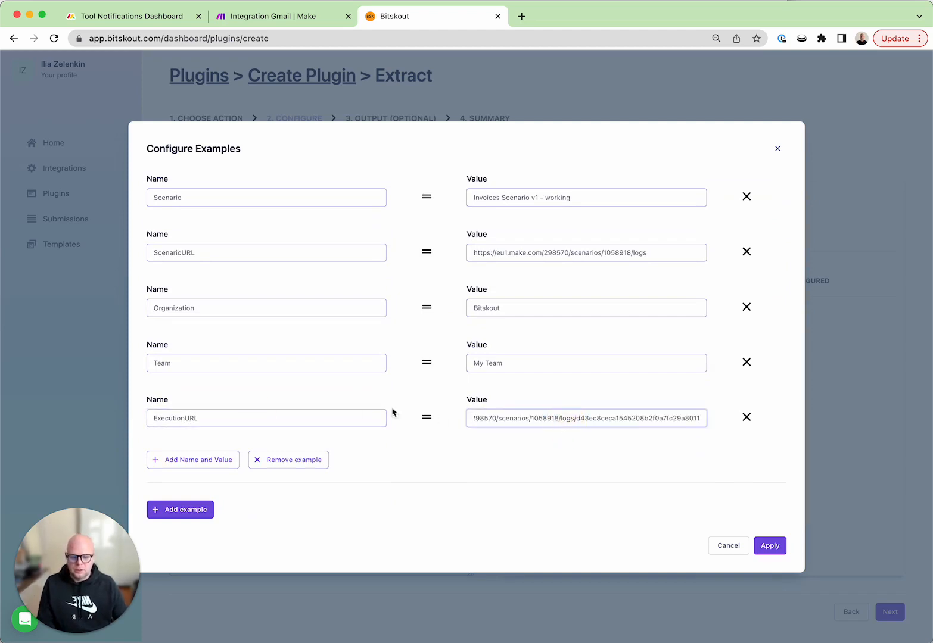
click(467, 457)
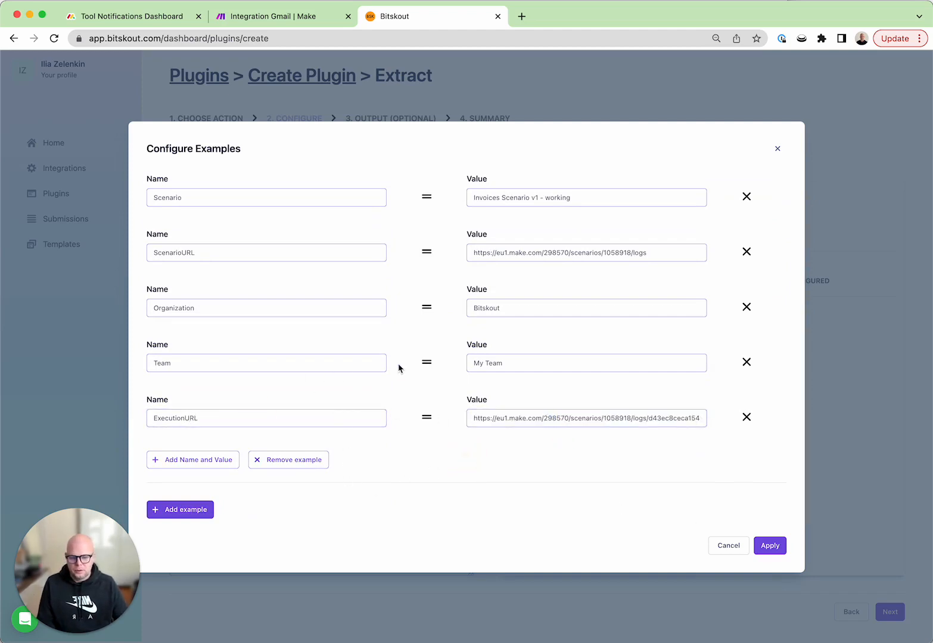
scroll(405, 364, up, 5)
scroll(411, 439, down, 5)
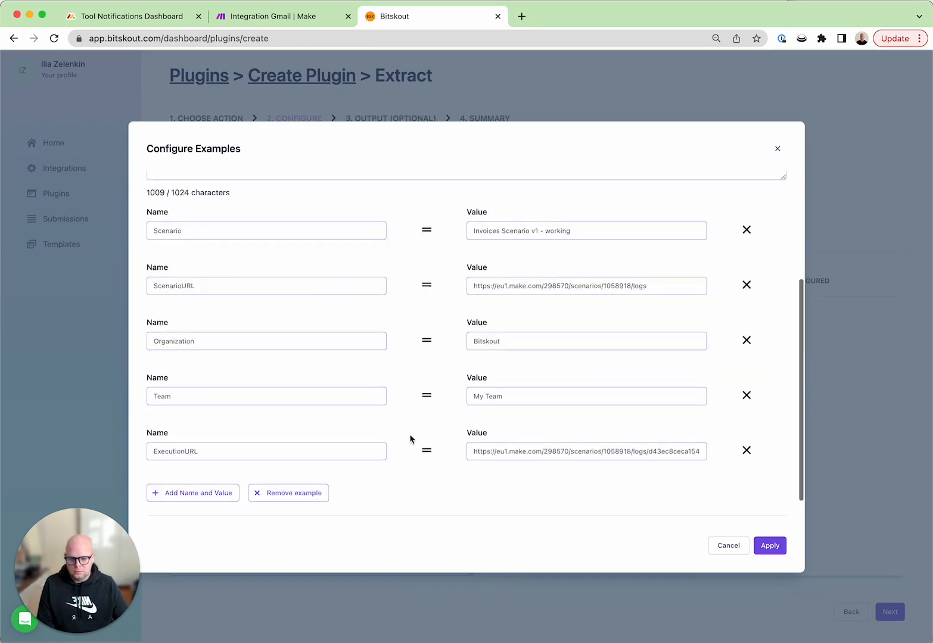
Apply the configured example and select Make (Integromat) as the tool in which the plugin is used
click(780, 545)
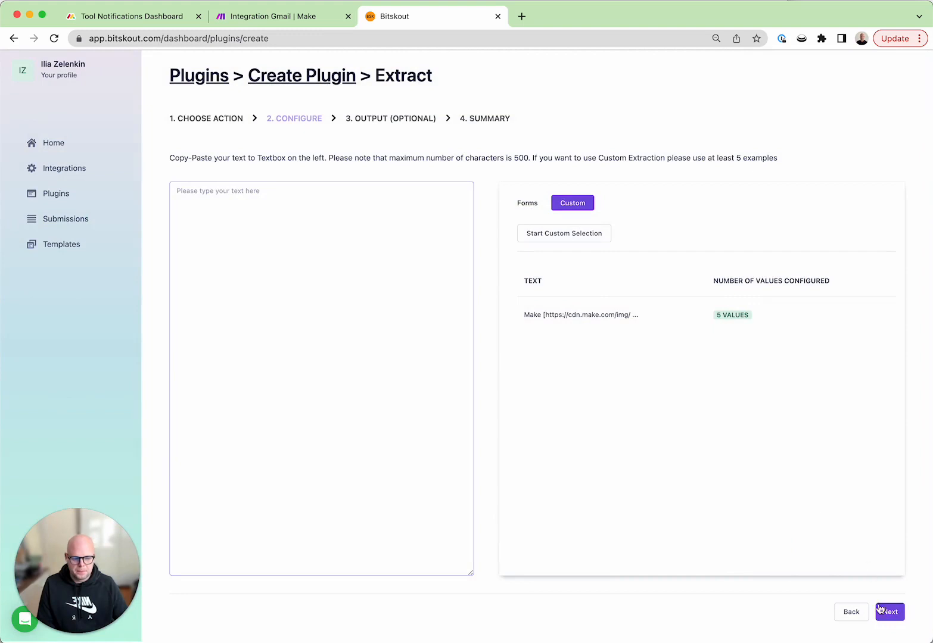
click(882, 610)
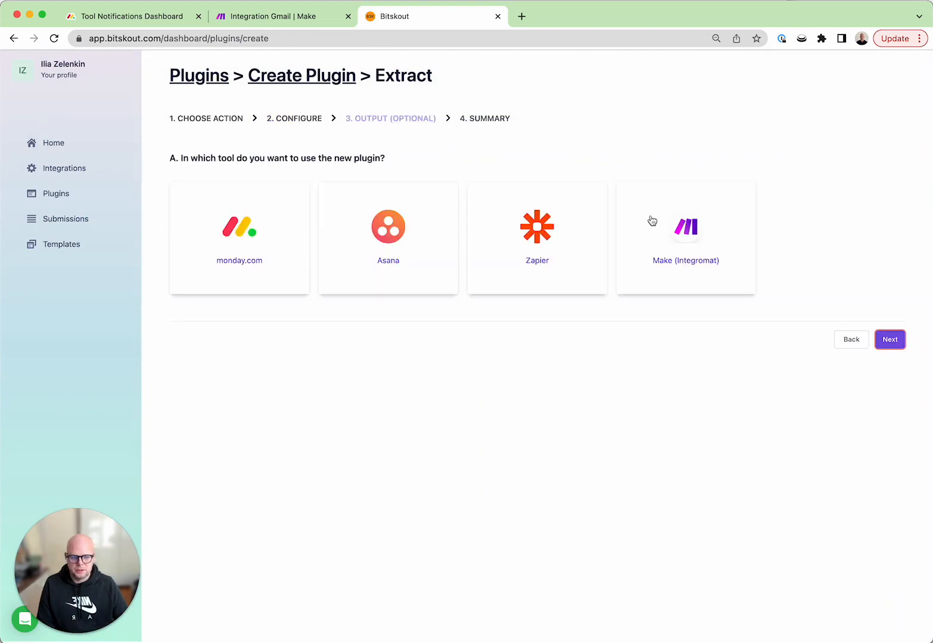
click(656, 225)
click(891, 572)
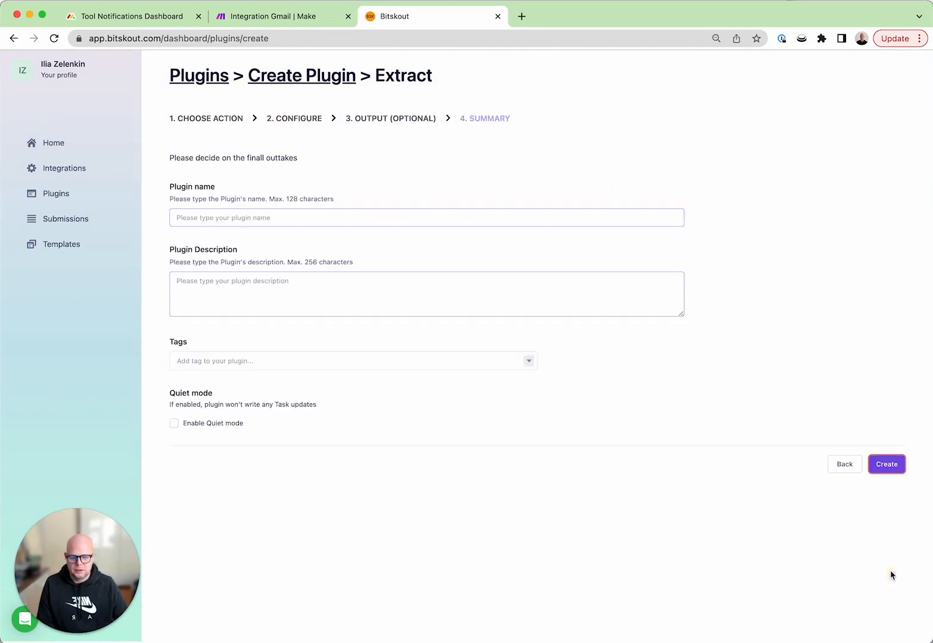
Name the plugin Make Notification Parsing, create it and open it from the plugins list
click(322, 213)
text(Make Notification Parsing)
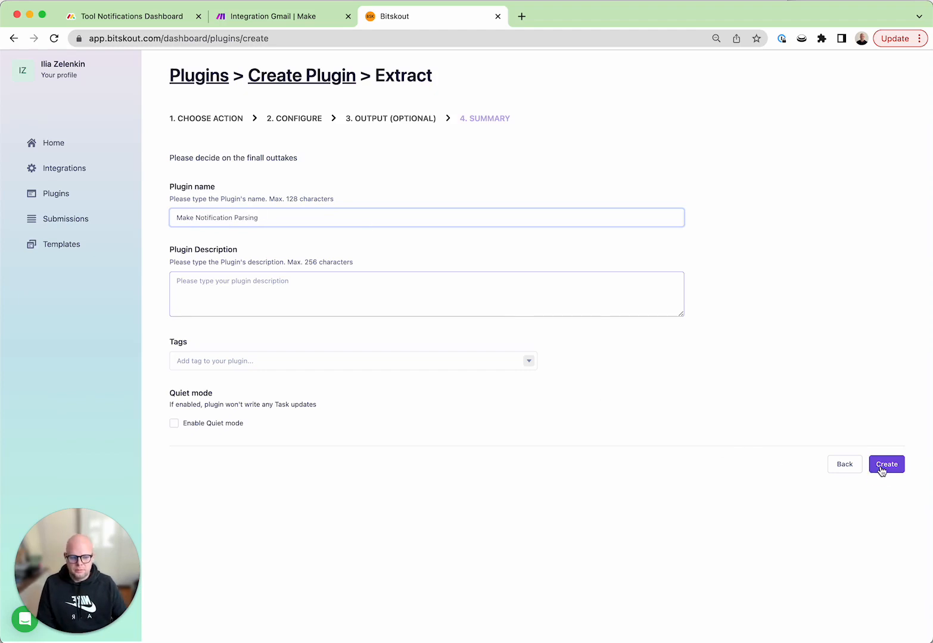
click(884, 465)
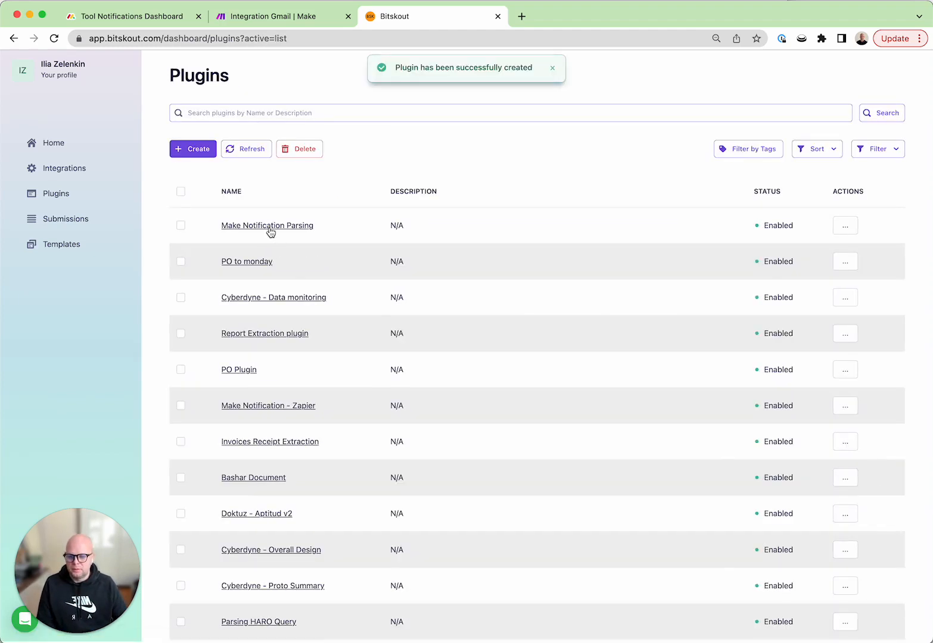
click(270, 229)
Switch to Make, copy the Gmail message's text content from its start through the ico-twt-light.png link, and return to Bitskout
click(131, 18)
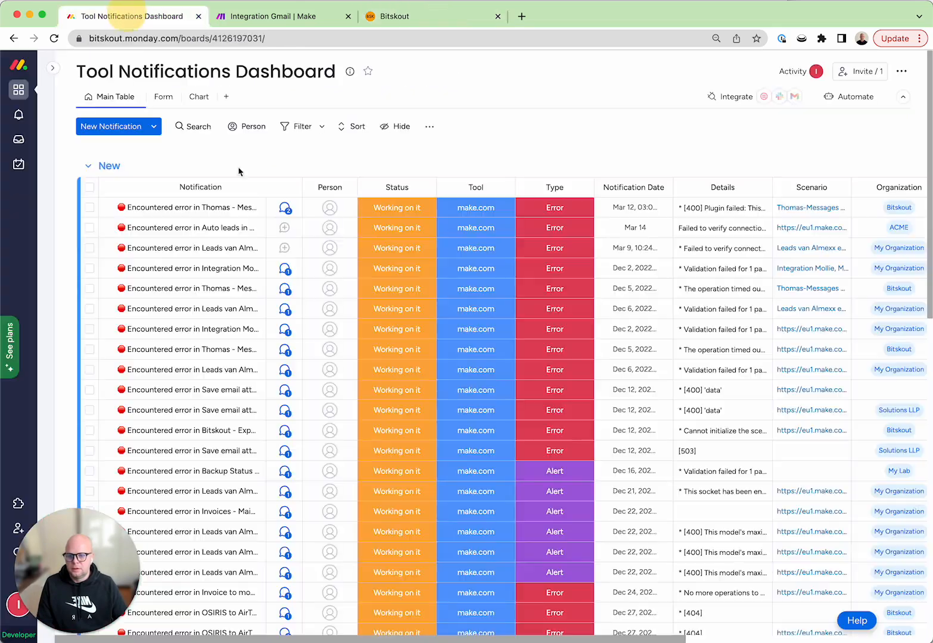
click(289, 17)
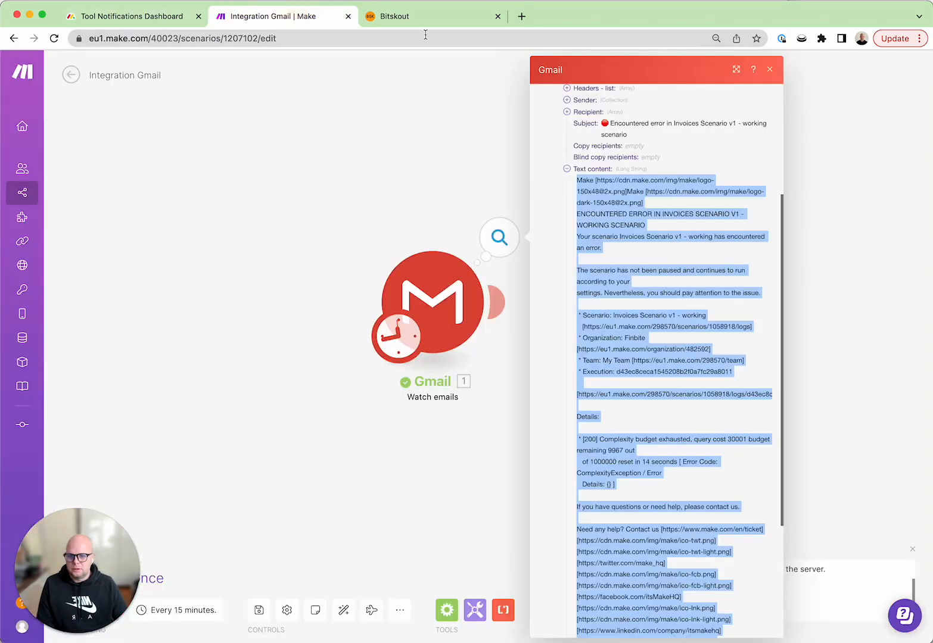
click(588, 190)
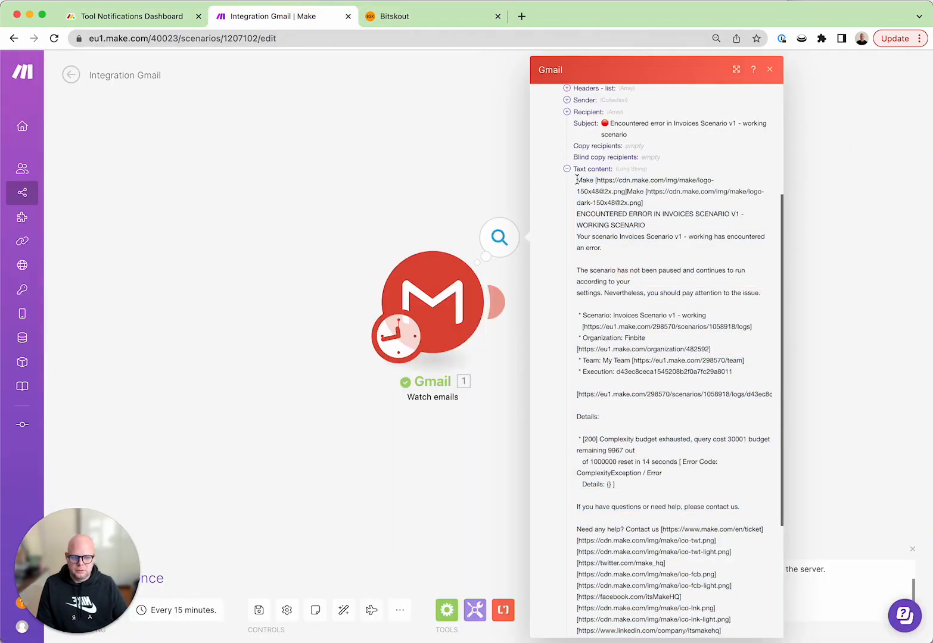
drag(576, 179, 750, 551)
click(415, 17)
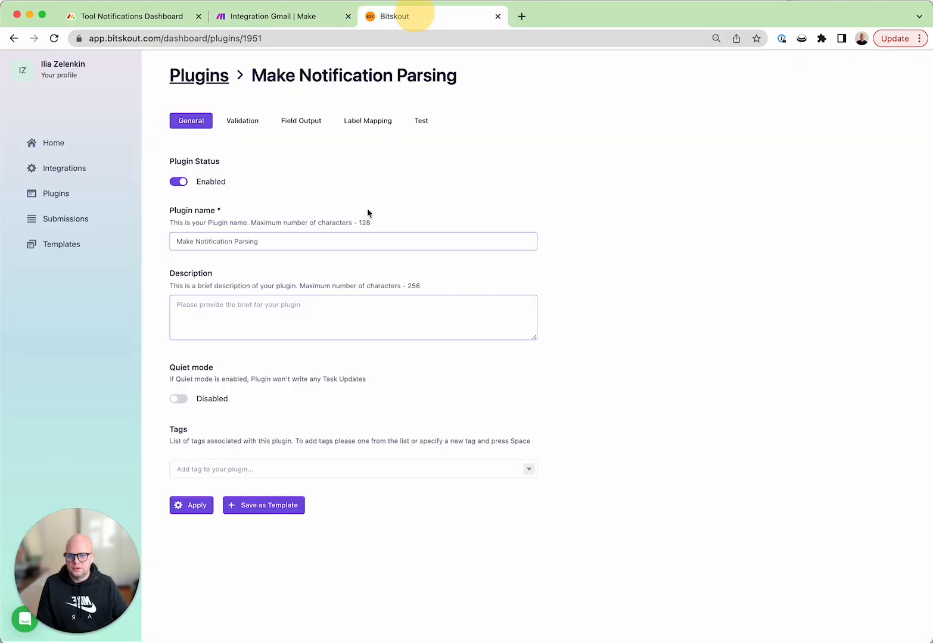
Paste the copied email text into the plugin's test and run the plugin to check the extracted values
click(420, 121)
click(373, 223)
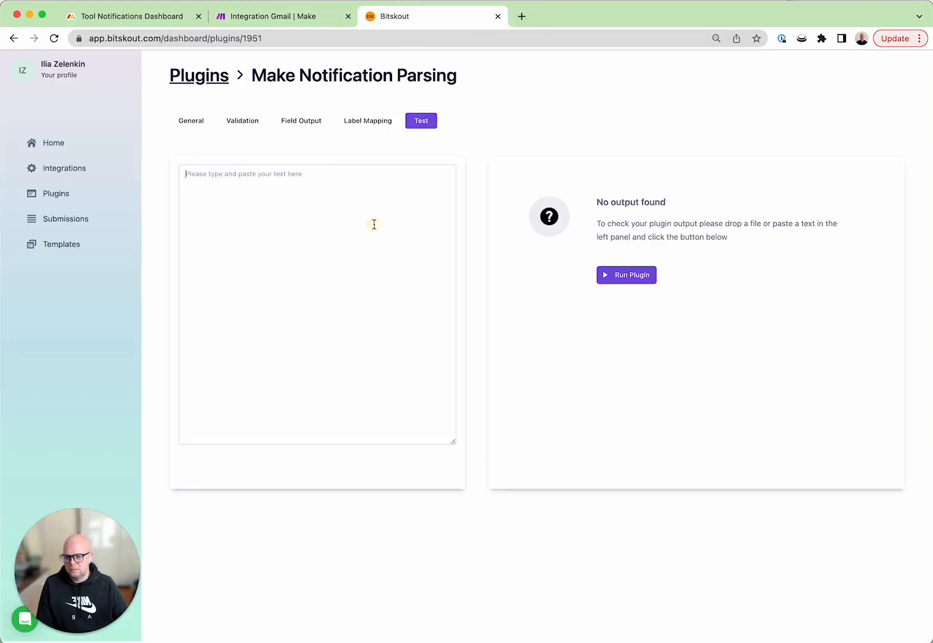
key(super+v)
click(652, 277)
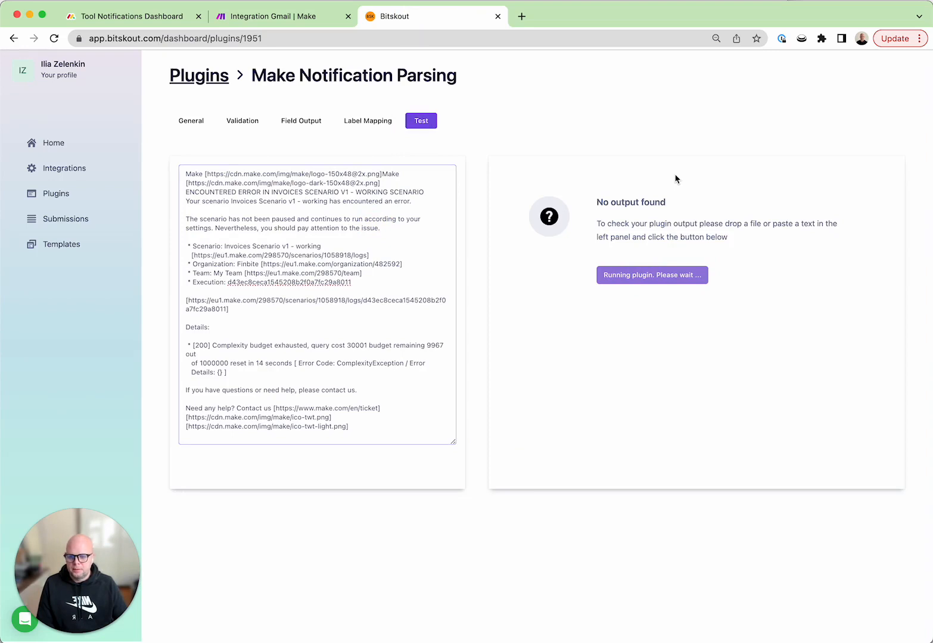
scroll(673, 178, up, 1)
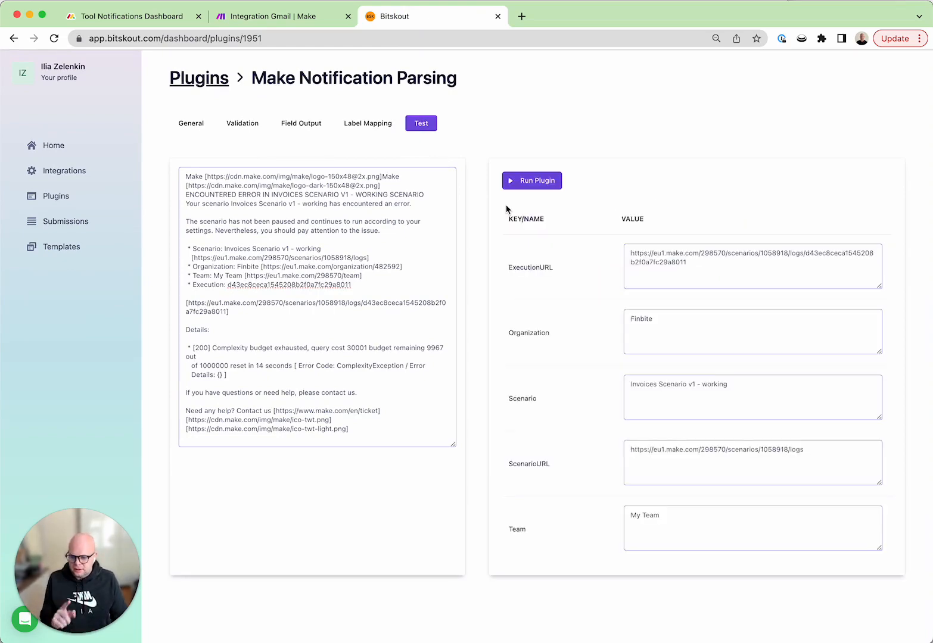
scroll(600, 354, down, 1)
scroll(597, 350, up, 1)
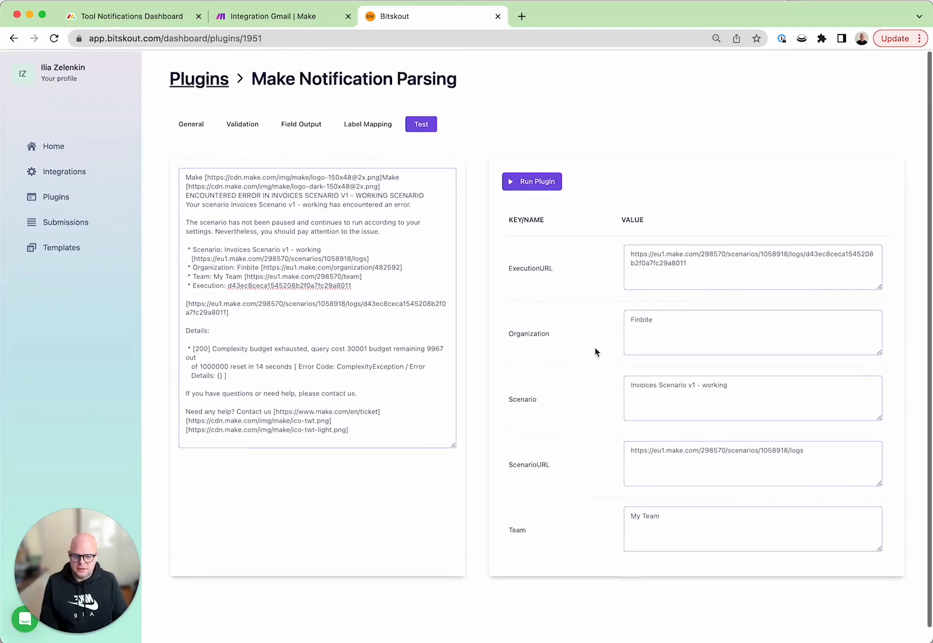
Copy the [200] complexity error lines from the test text and add them to the plugin's example as a pair named Details
drag(188, 346, 262, 375)
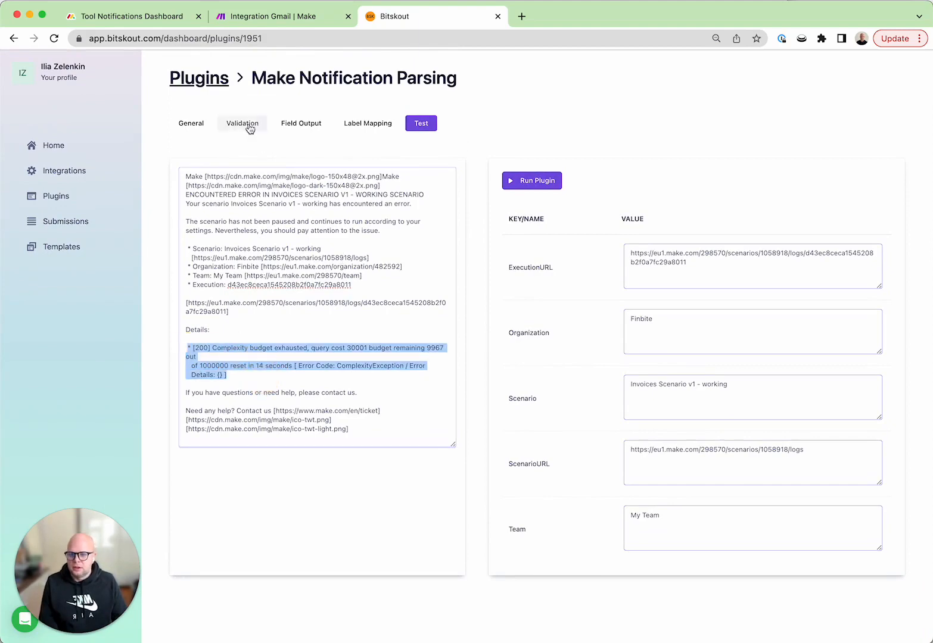
click(245, 124)
click(200, 304)
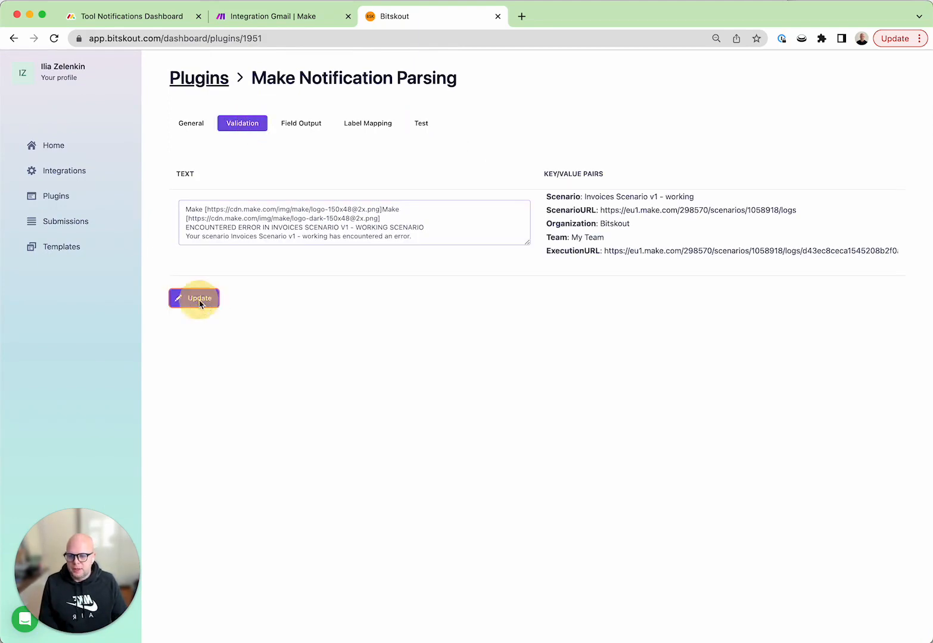
scroll(381, 411, down, 4)
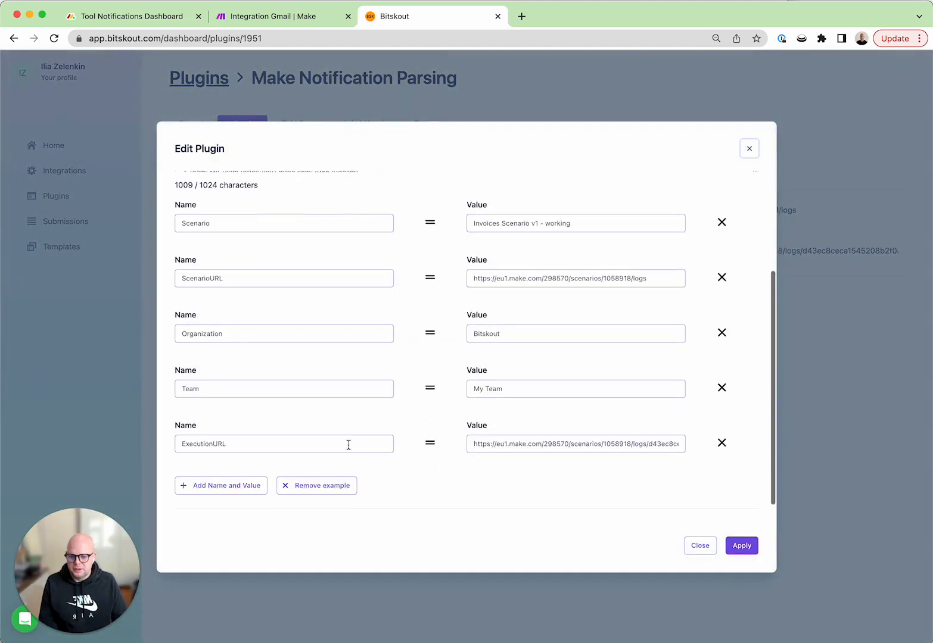
click(217, 485)
click(218, 499)
text(Details)
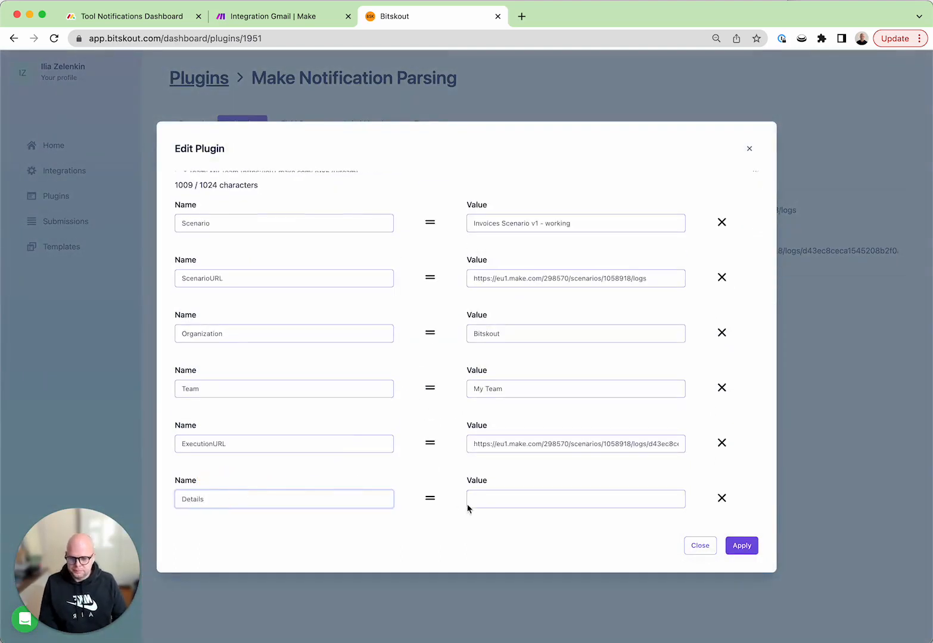
click(513, 502)
key(super+v)
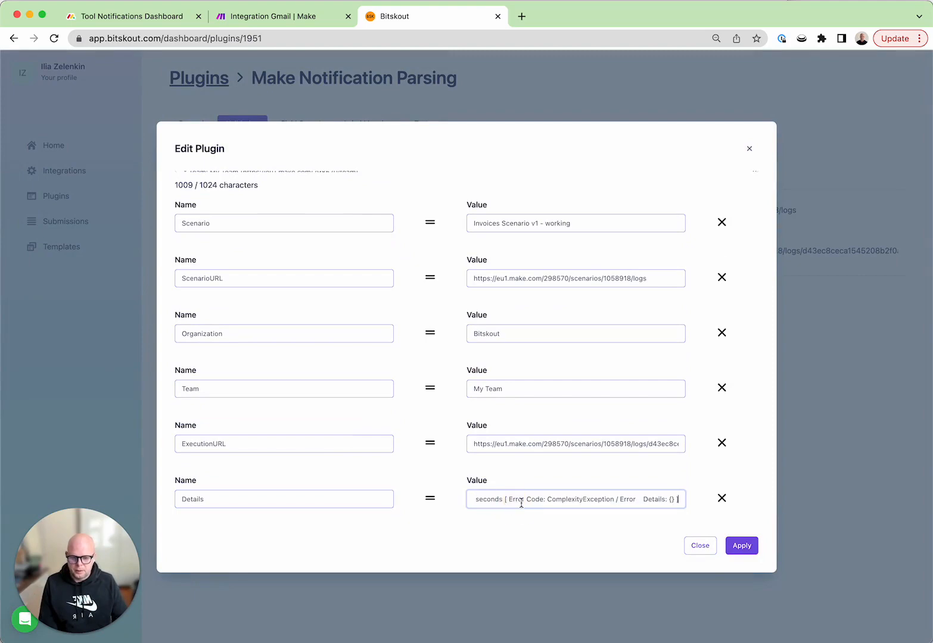
click(748, 549)
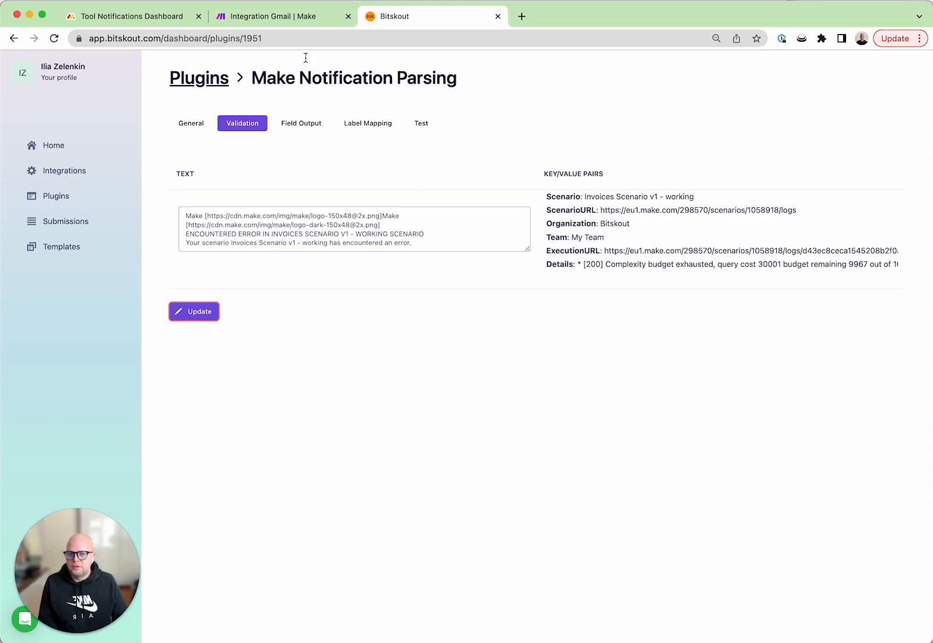
Switch to Make and add Bitskout's Run Plugin for a Text module after the Gmail Watch emails module
click(303, 18)
click(499, 303)
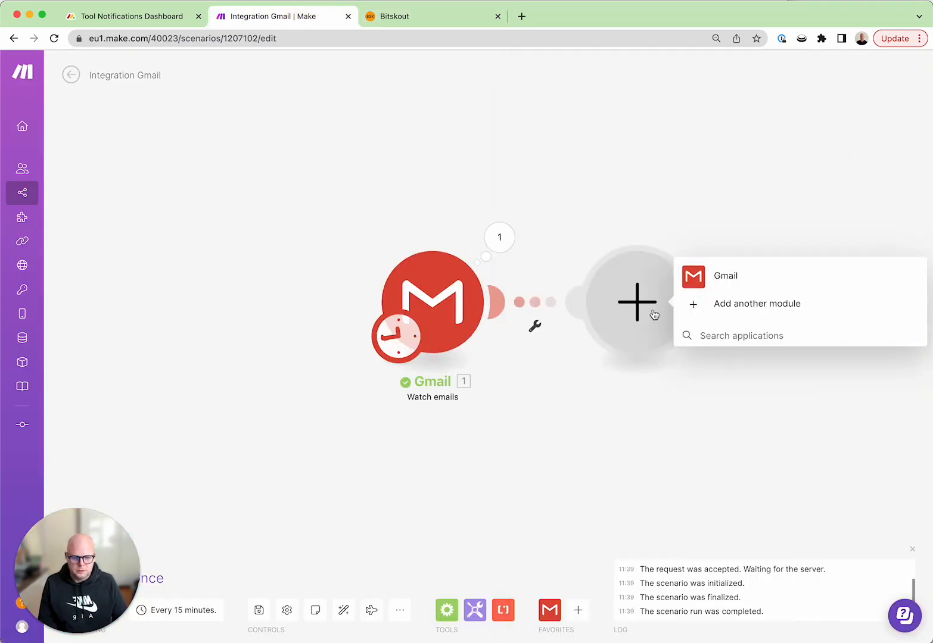
text(bitskout)
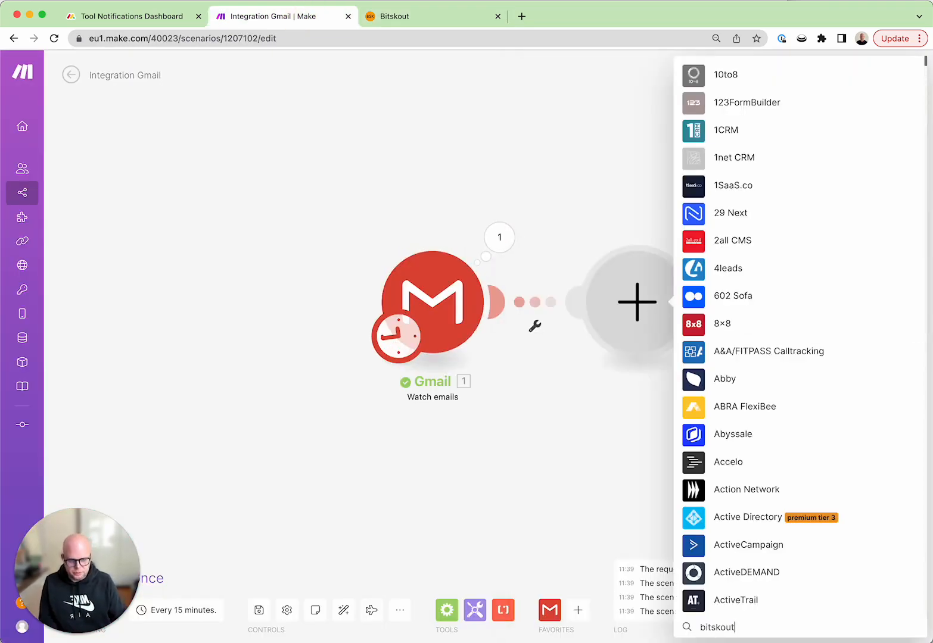
click(710, 237)
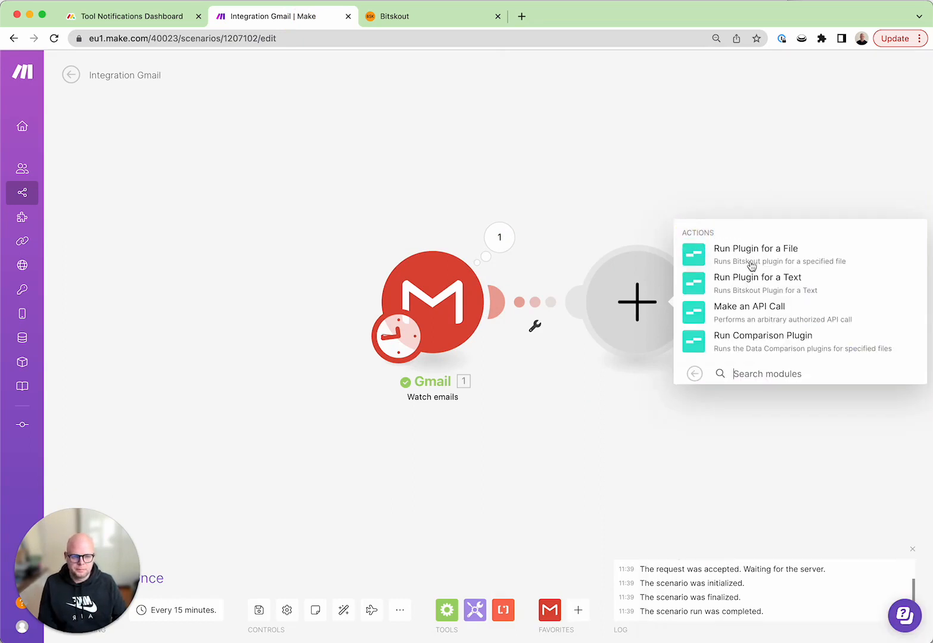
click(701, 292)
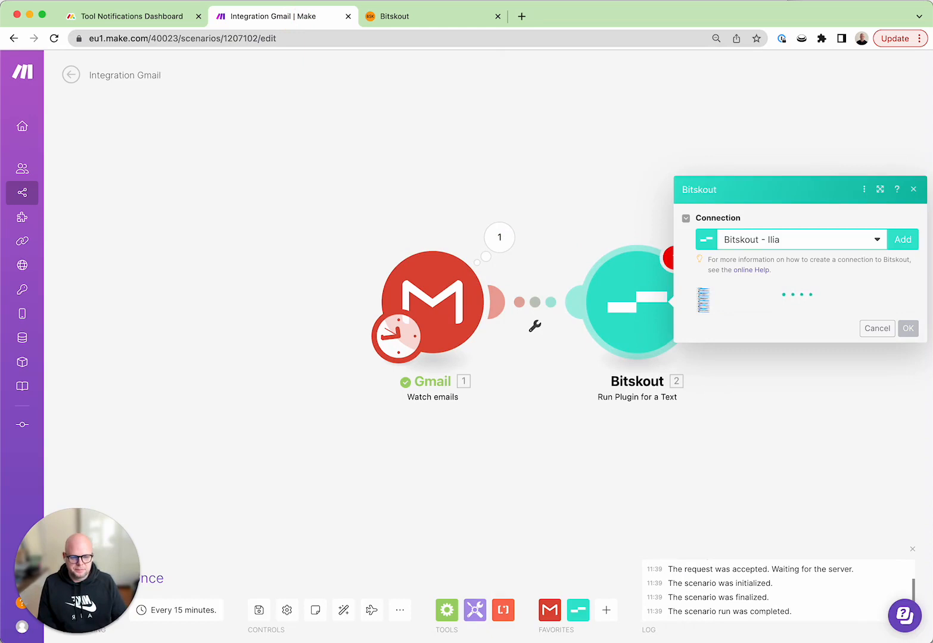
Configure the Bitskout module to use the Make Notification Parsing workflow with Gmail's Text content as its input text
click(848, 301)
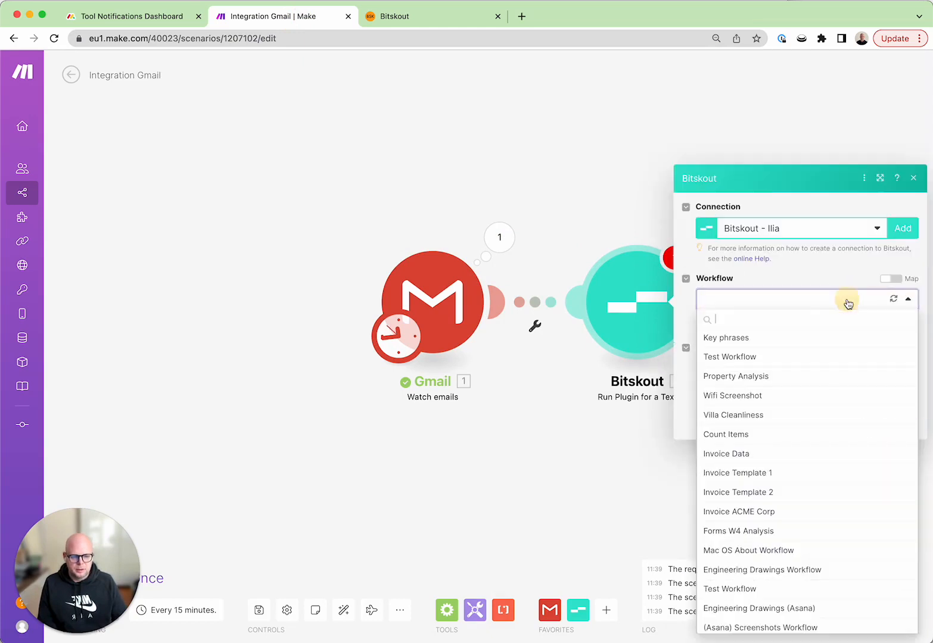
text(Make)
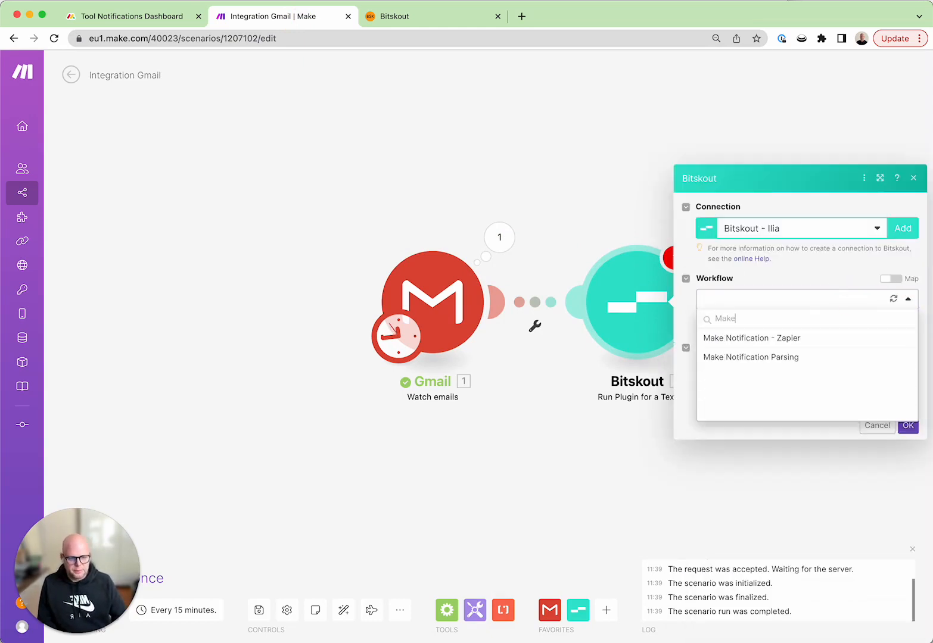
click(763, 358)
click(754, 369)
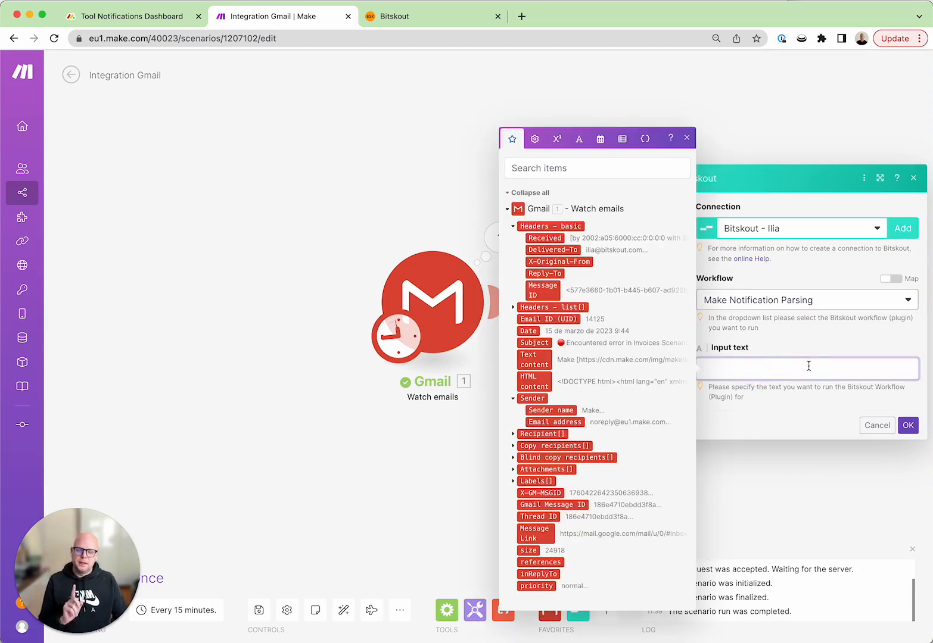
click(805, 423)
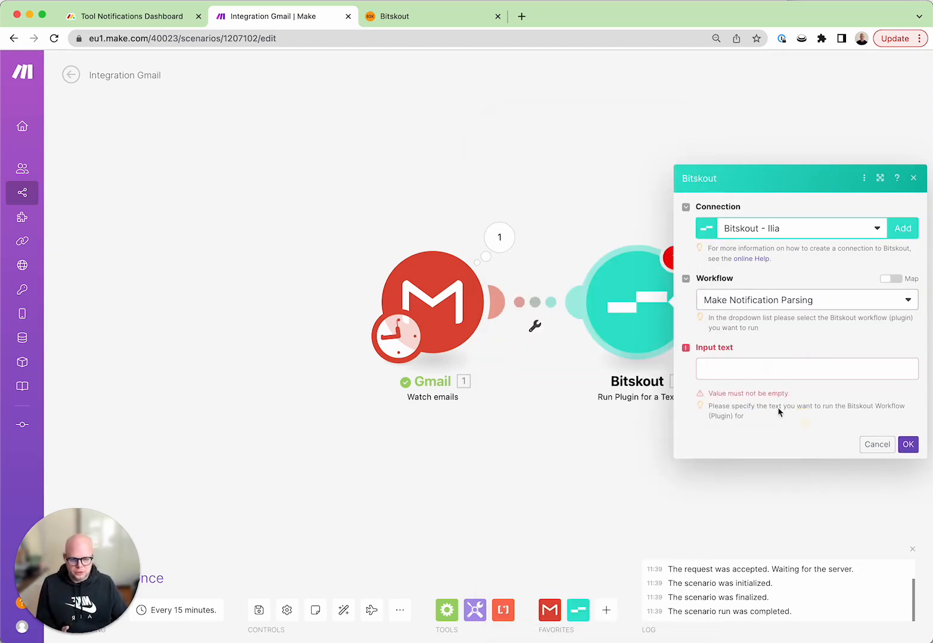
click(742, 370)
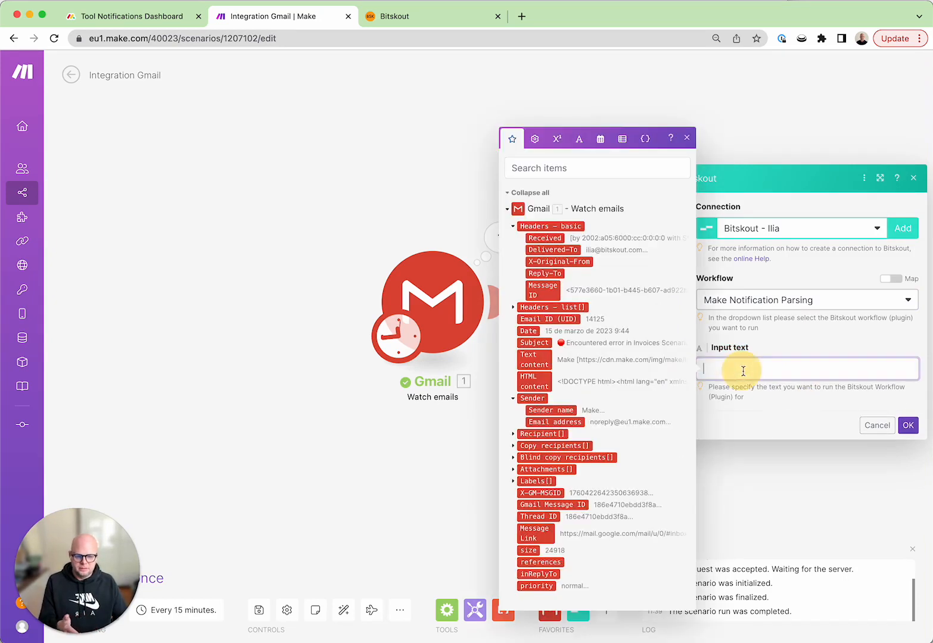
click(555, 364)
click(794, 402)
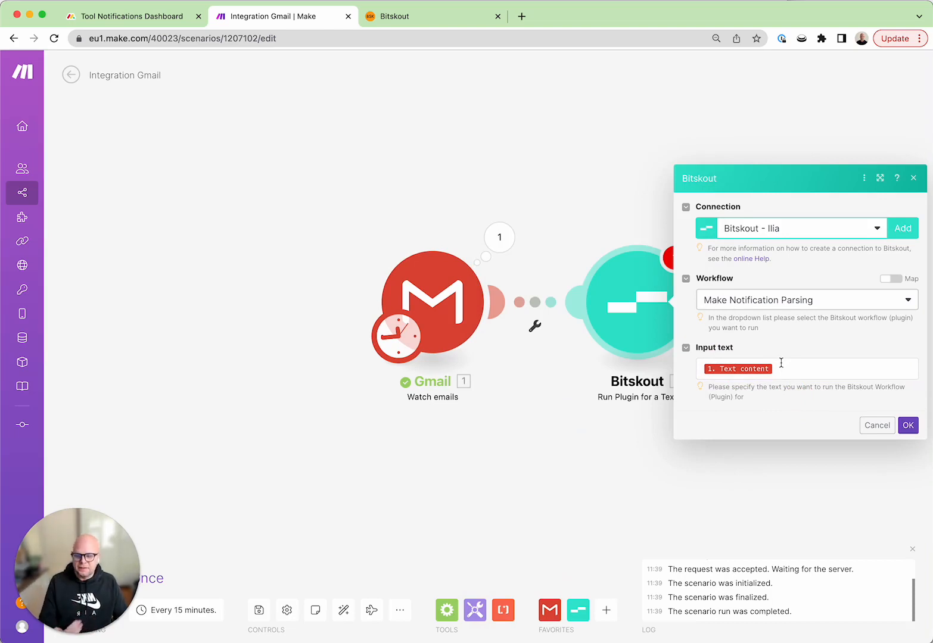
click(909, 426)
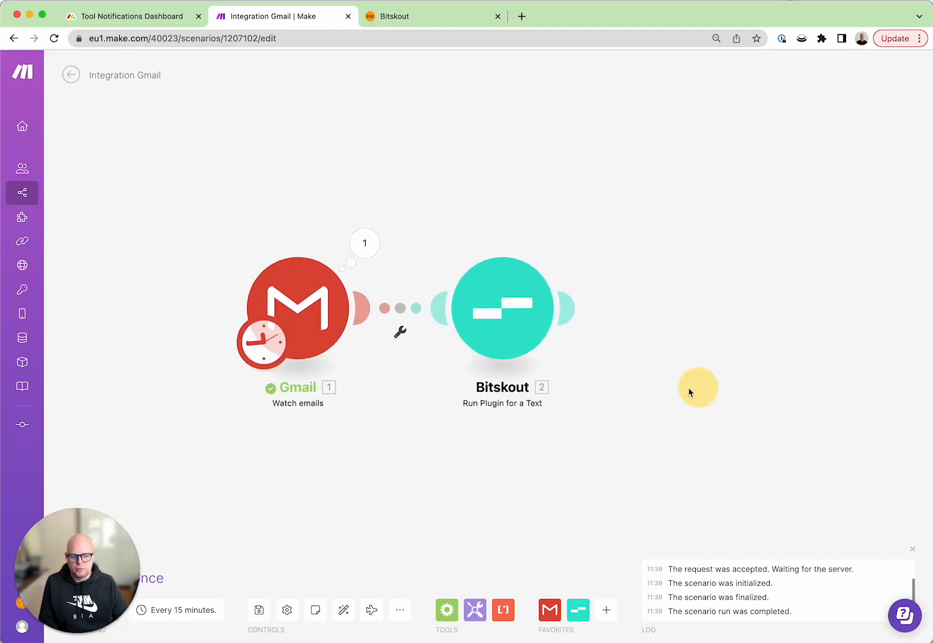
drag(679, 407, 658, 358)
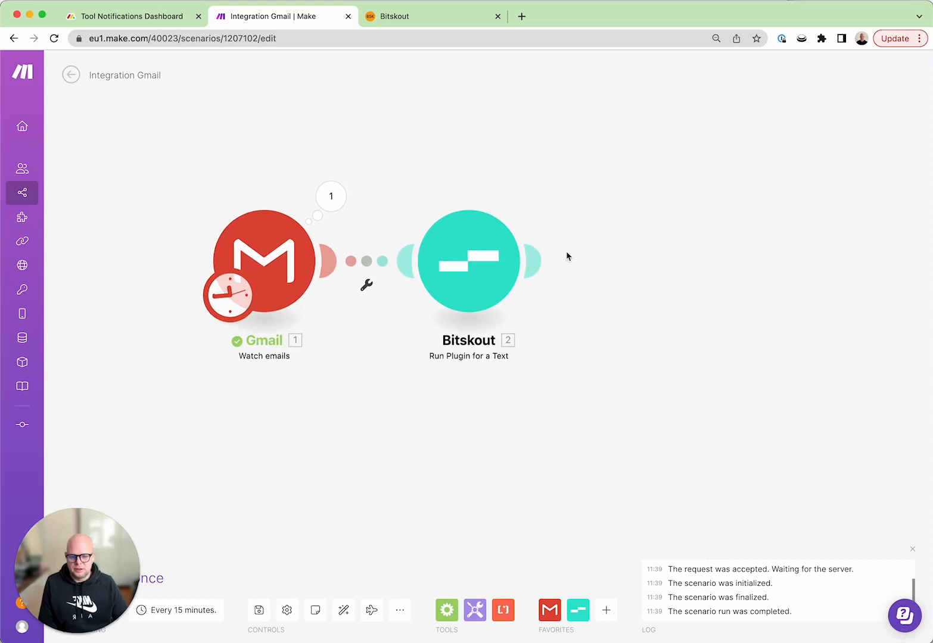
click(532, 261)
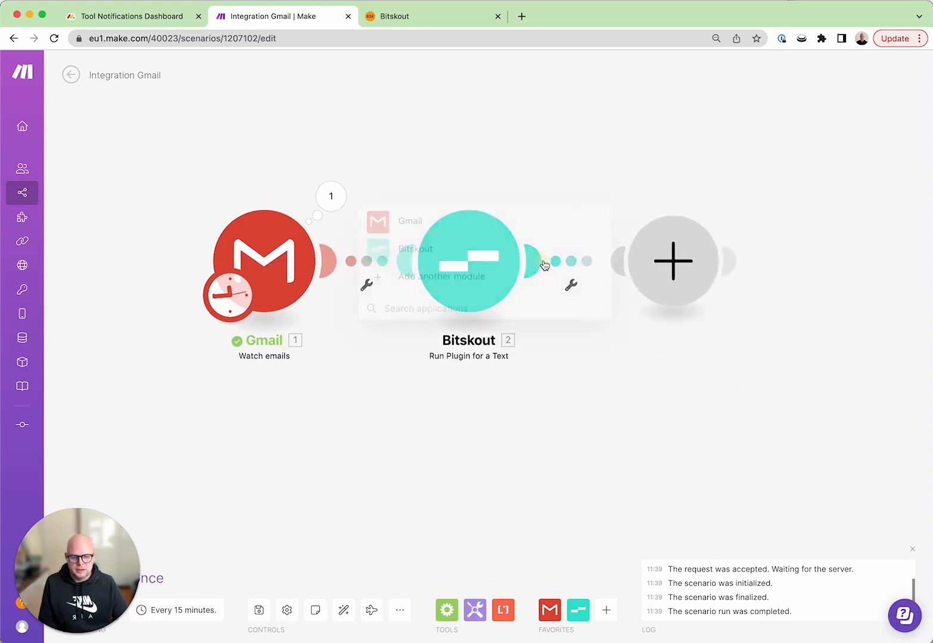
click(622, 437)
Open the Bitskout module's single-module run, try the copied error details as Text content and undo the paste
right_click(484, 262)
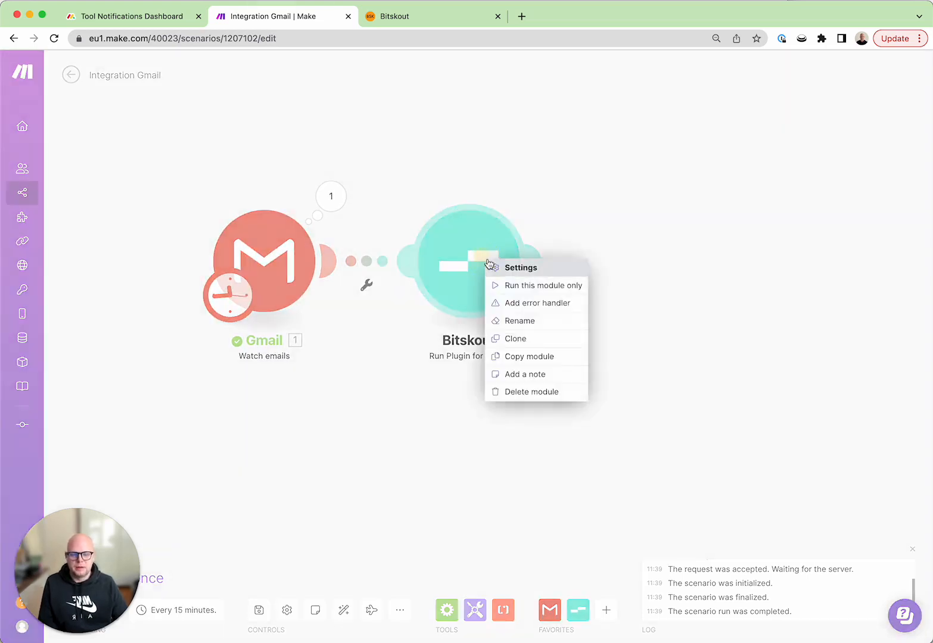
click(538, 286)
click(689, 308)
key(ctrl+v)
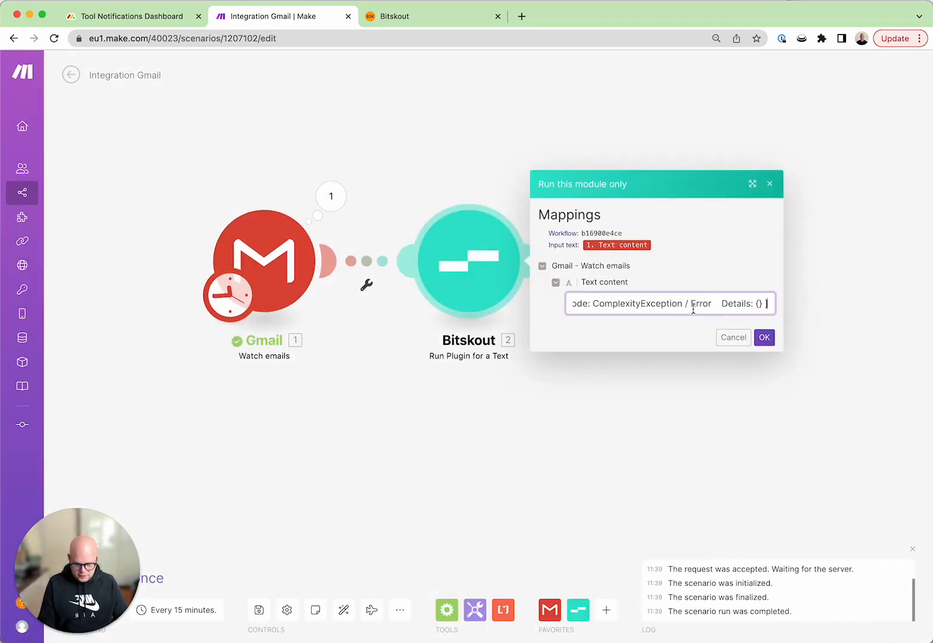
key(super+z)
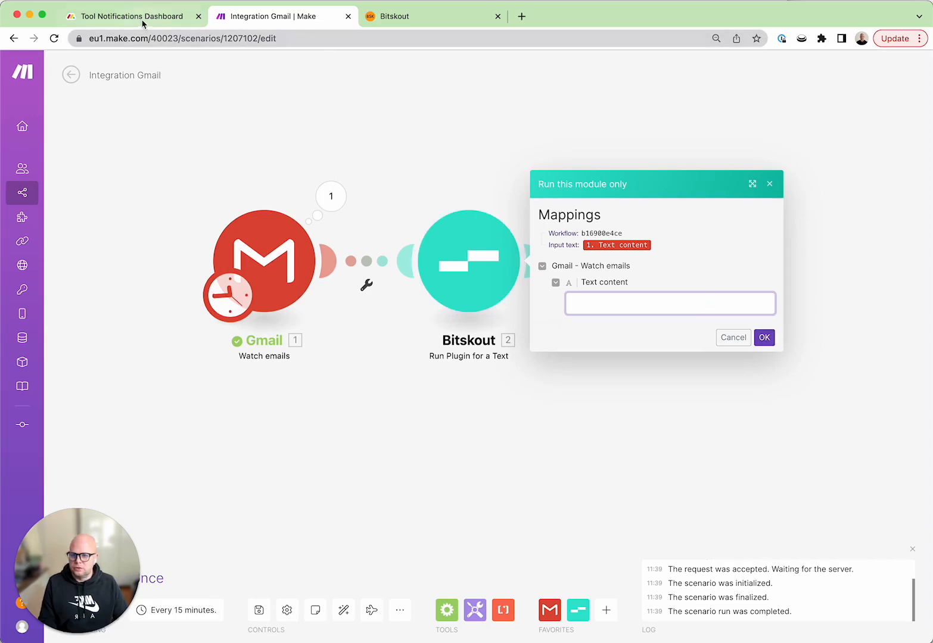
Copy the Gmail output's text content from its start through the line ending "please contact us."
click(329, 195)
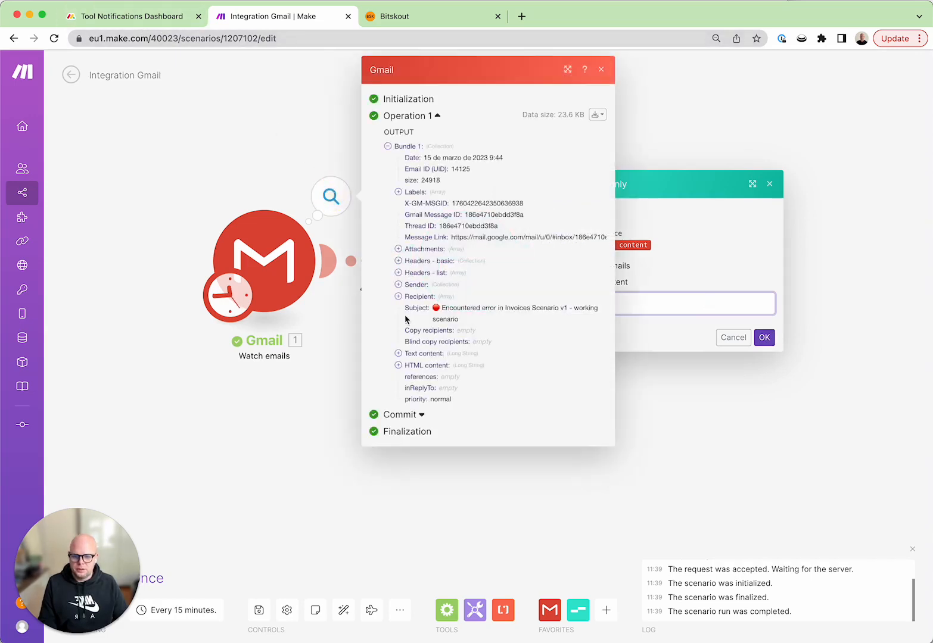
click(398, 354)
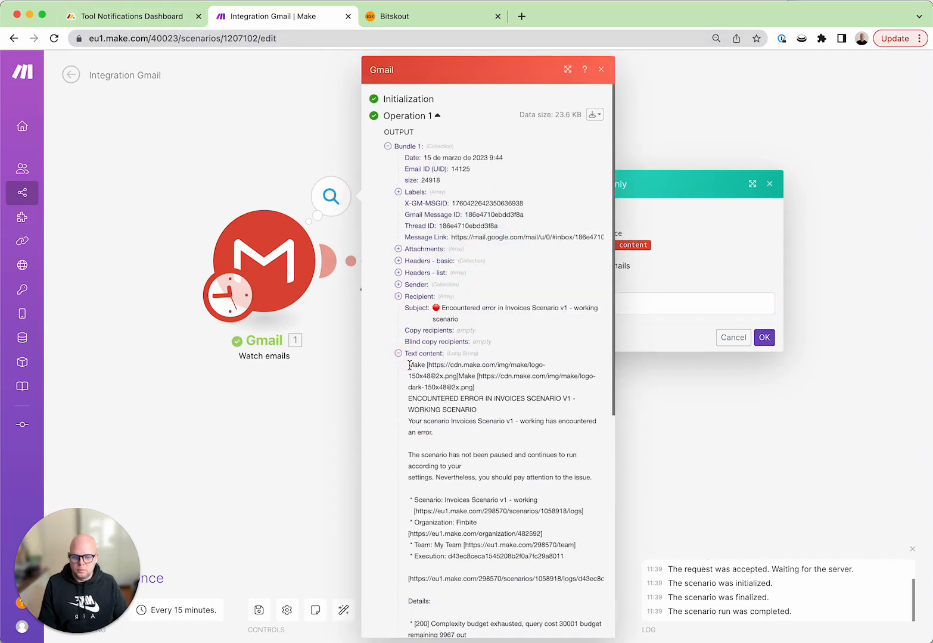
drag(409, 365, 546, 485)
scroll(546, 485, down, 3)
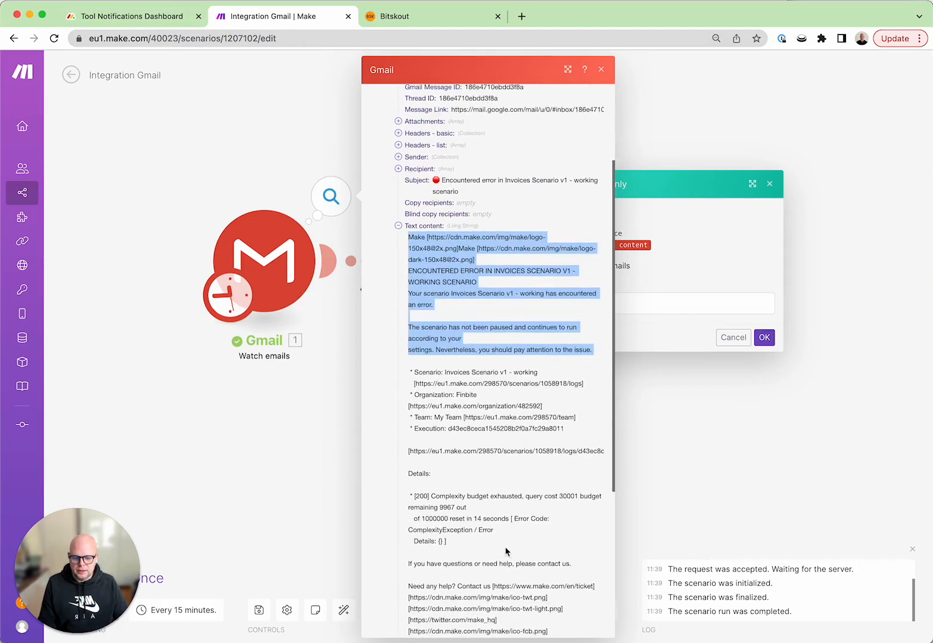
drag(579, 563, 579, 564)
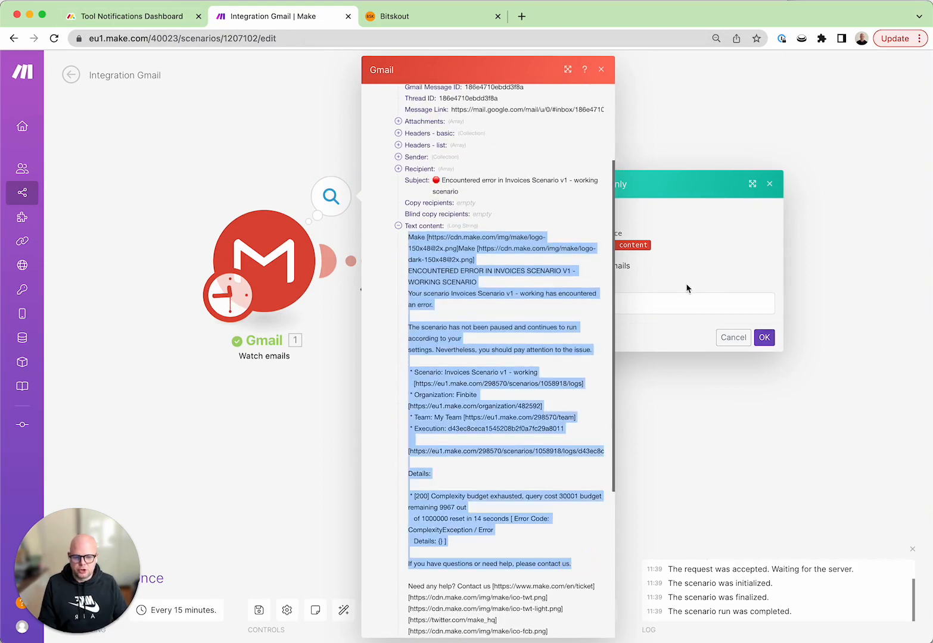
Paste the copied email text as the Text content test value and run only the Bitskout module
click(666, 303)
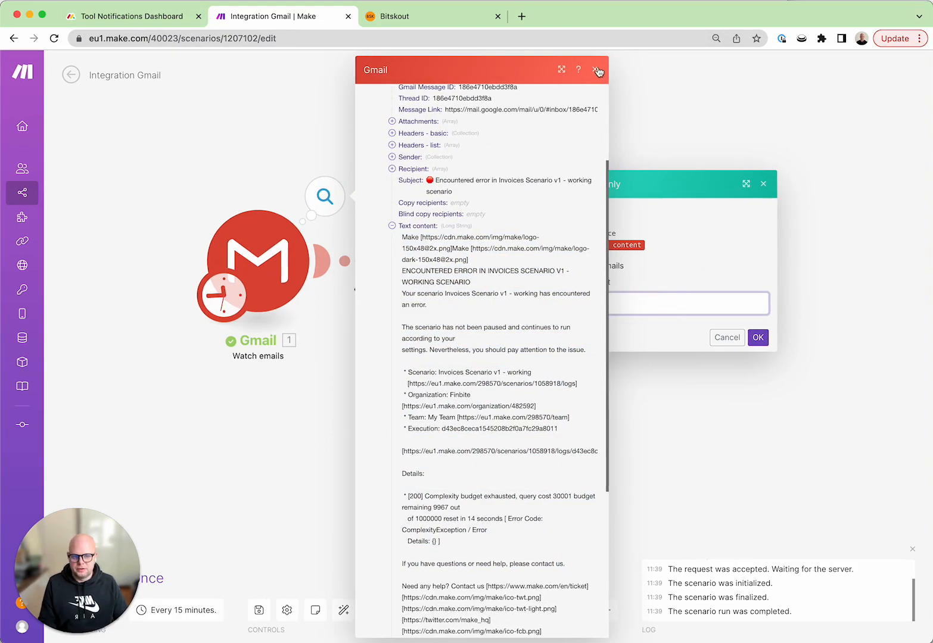
click(596, 71)
click(623, 307)
key(super+v)
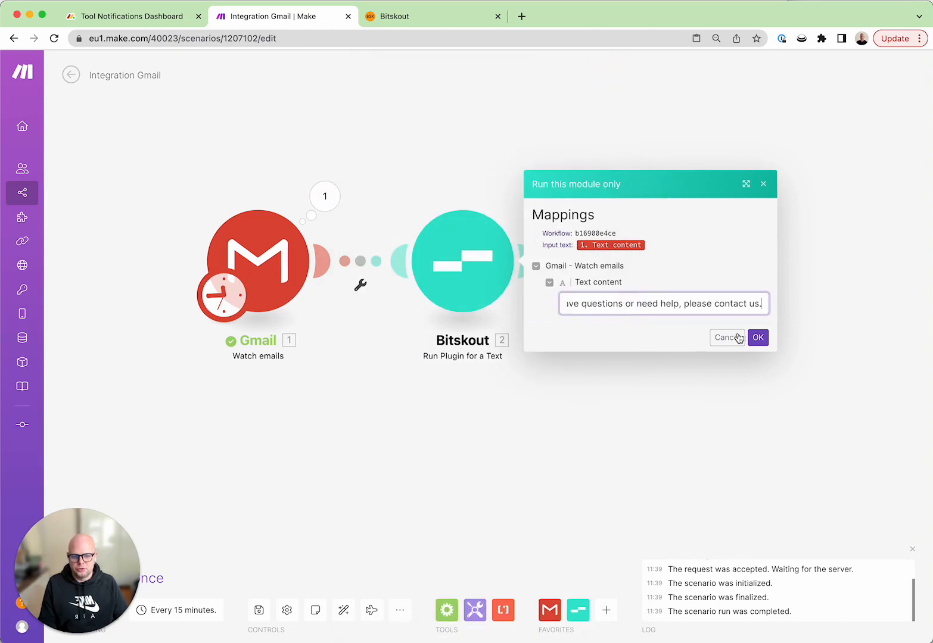
click(757, 337)
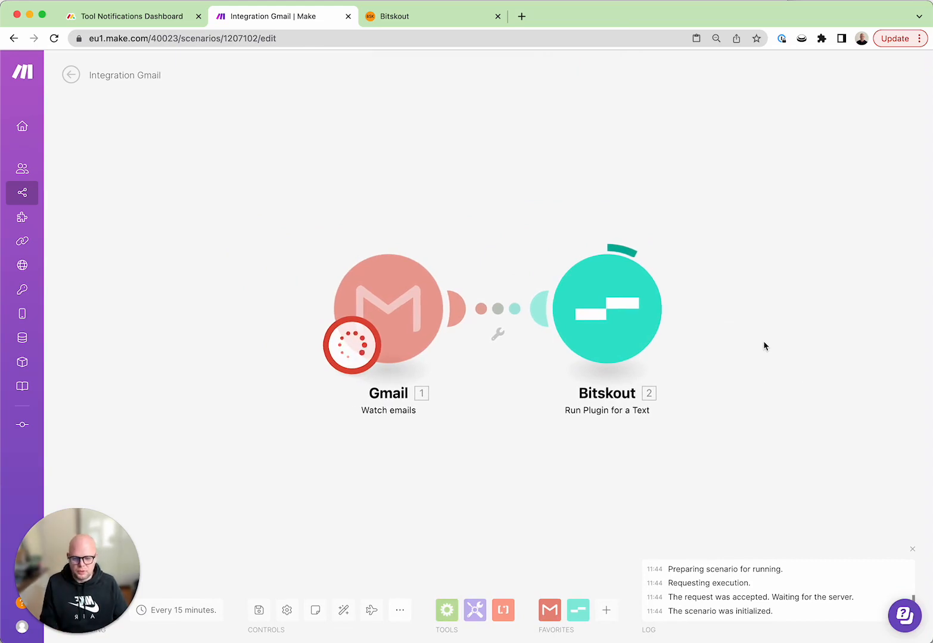
Examine the Custom Fields in the Bitskout module's run output and close the output
drag(736, 343, 656, 342)
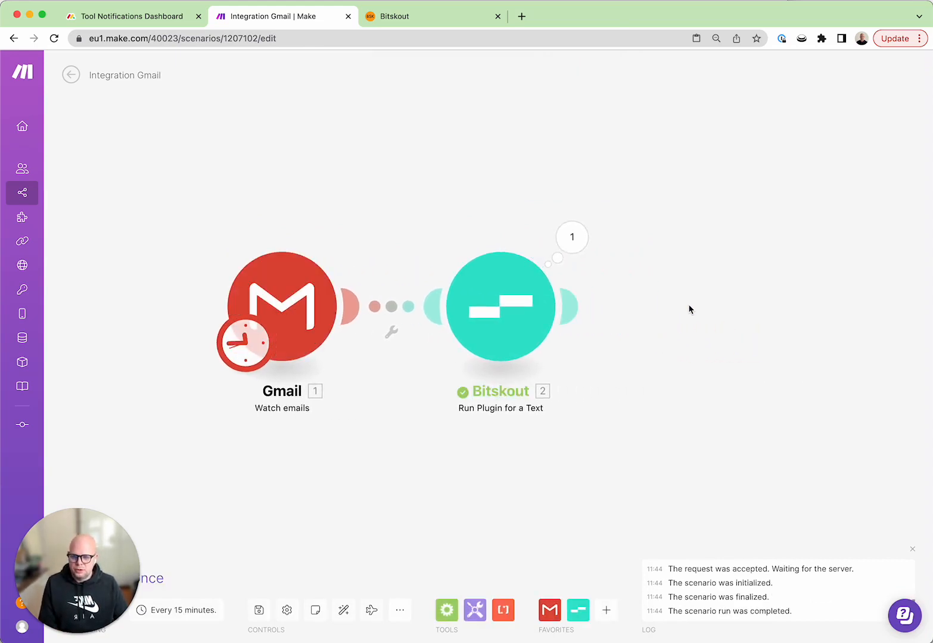
click(572, 237)
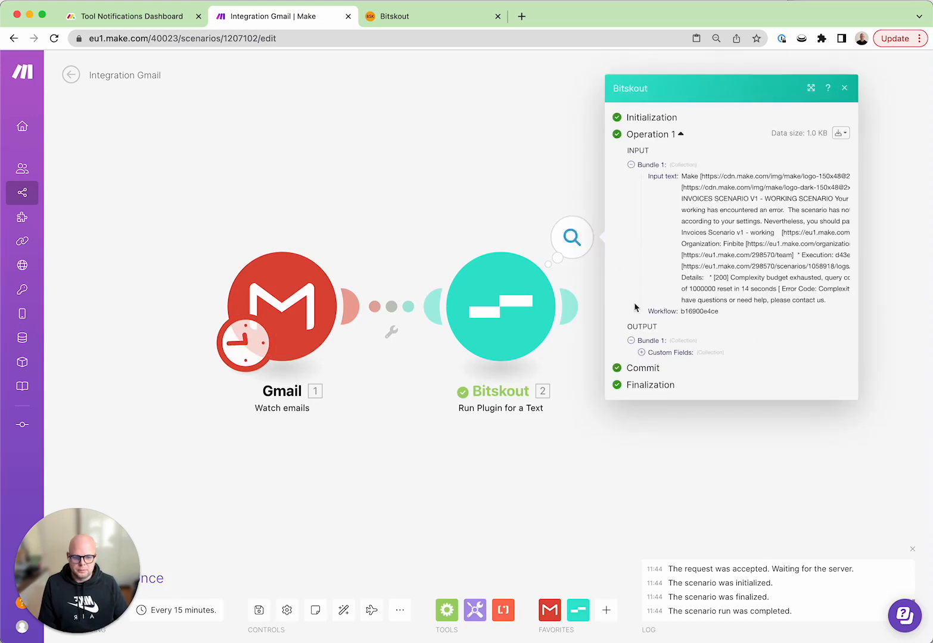
click(651, 354)
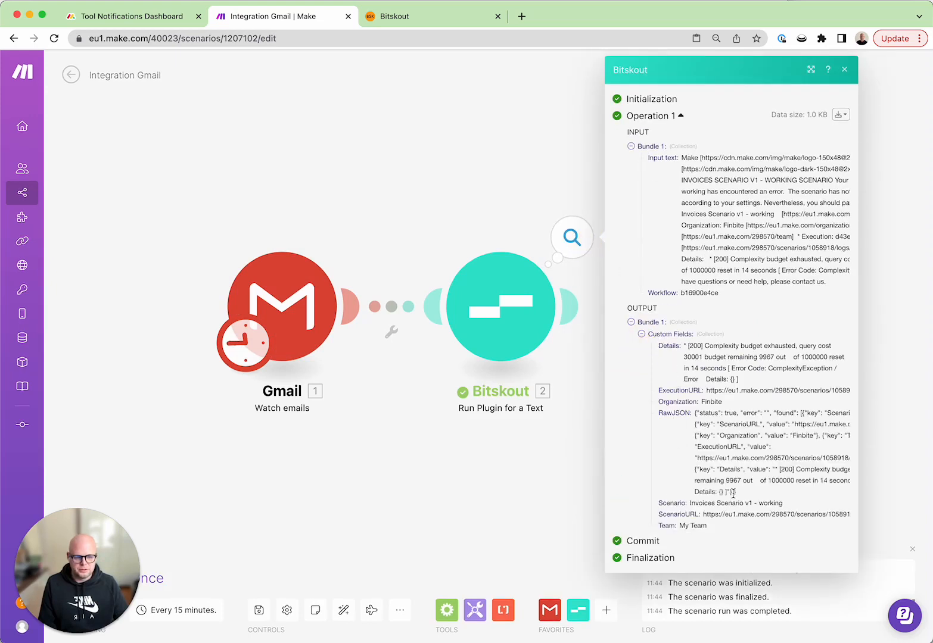
click(844, 69)
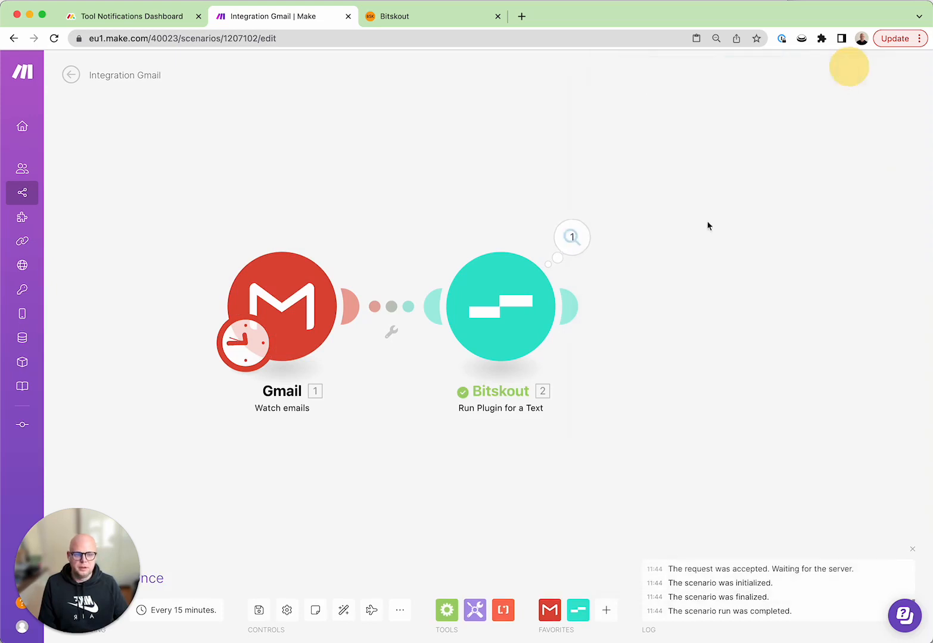
Add Monday's Create an Item module after the Bitskout module
click(565, 306)
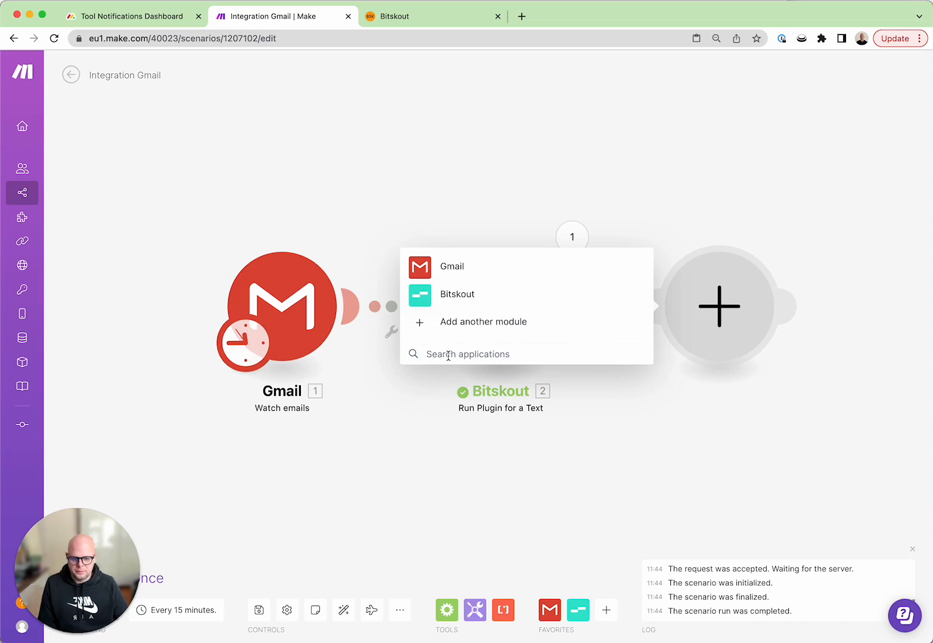
text(monda)
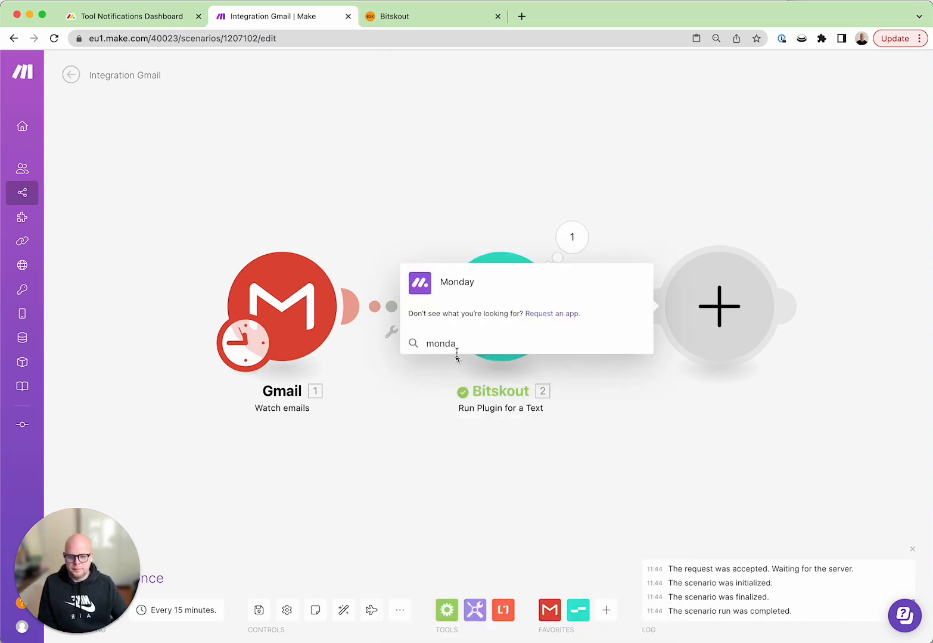
click(410, 288)
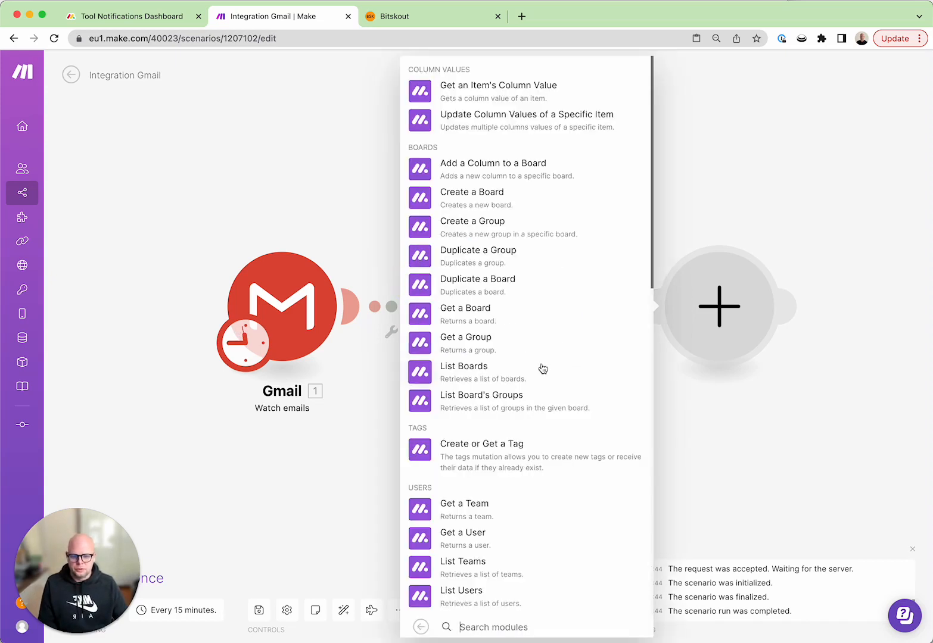
text(create)
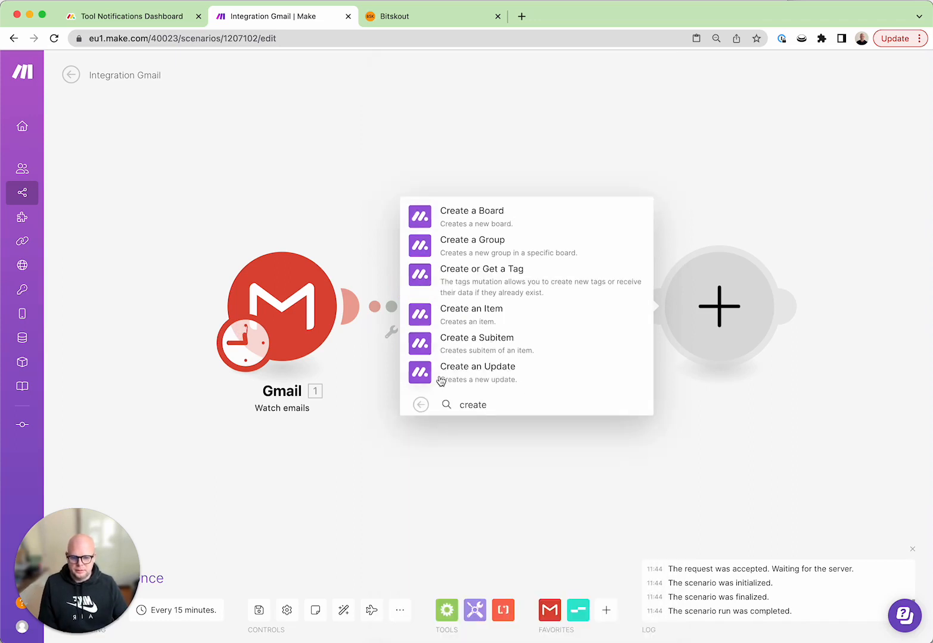
click(444, 314)
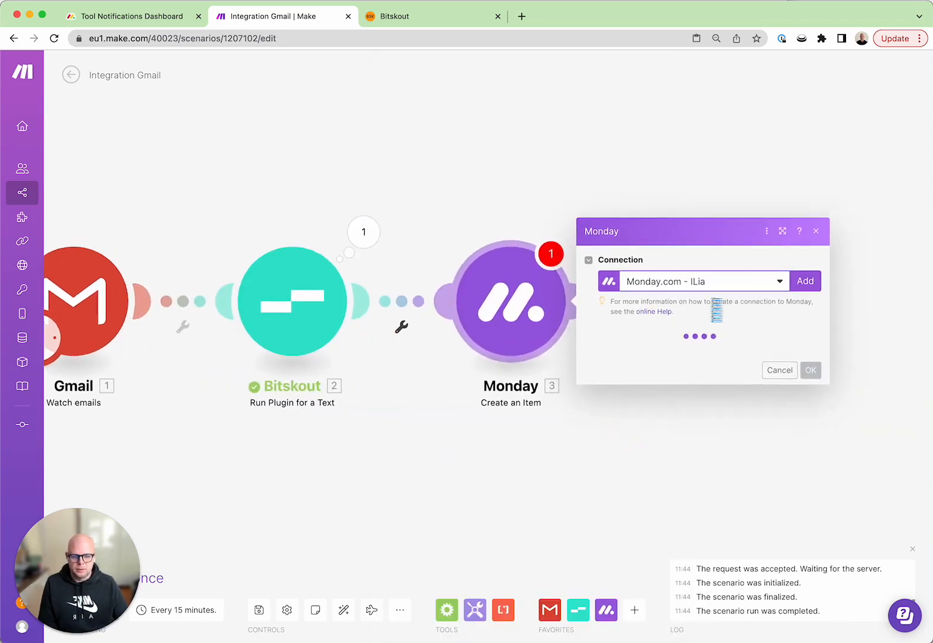
Map the Gmail Subject to the Monday item's name
click(704, 271)
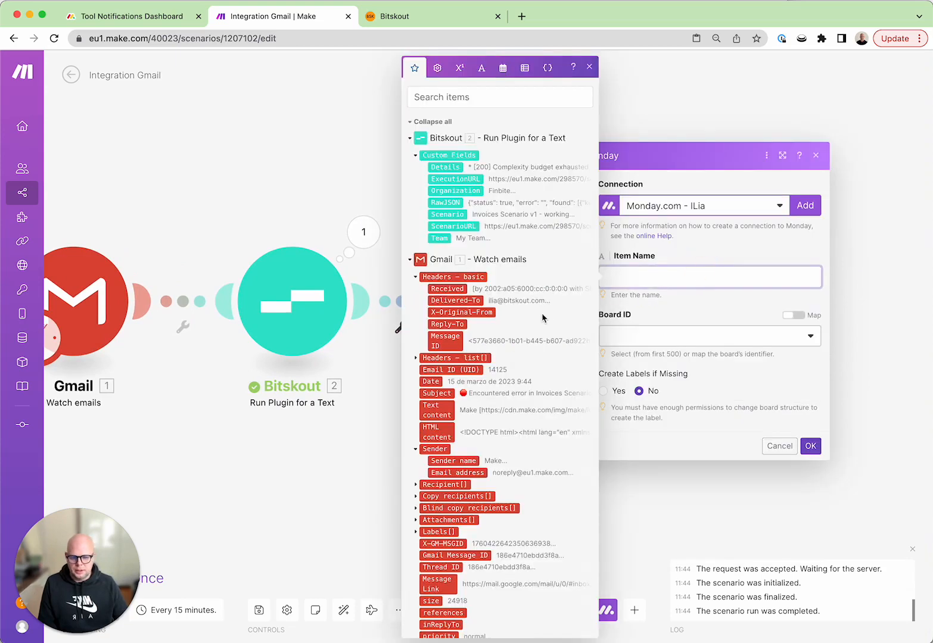
scroll(543, 319, down, 1)
click(437, 385)
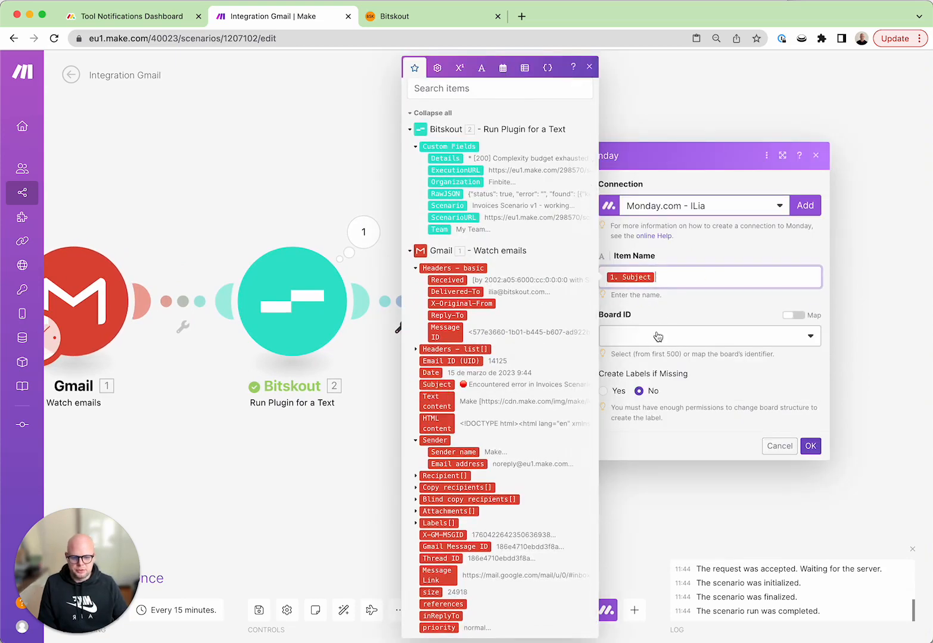
click(661, 309)
Set the Monday module's board to Tool Notifications Dashboard and its group to New
click(709, 336)
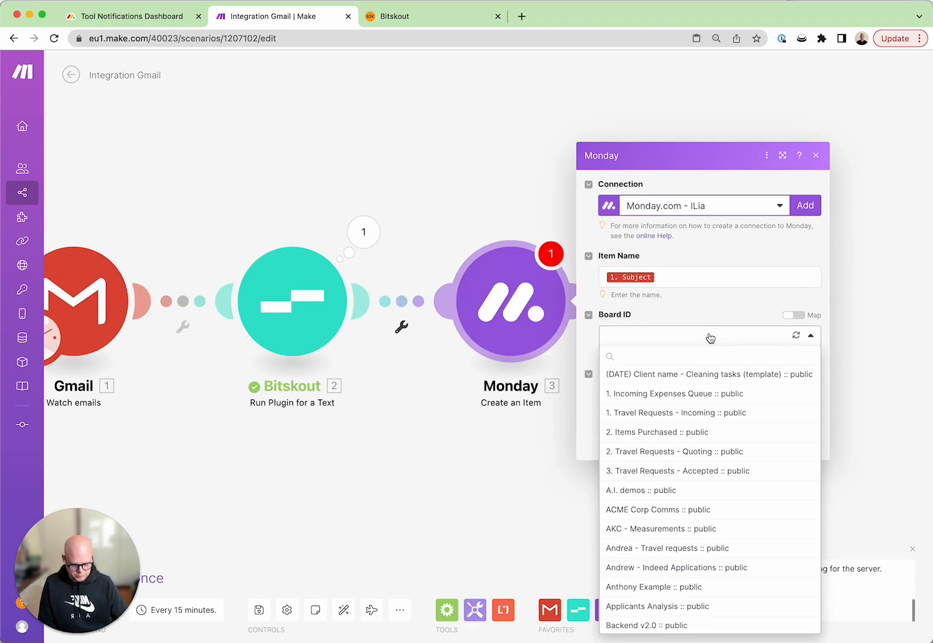
text(Tool)
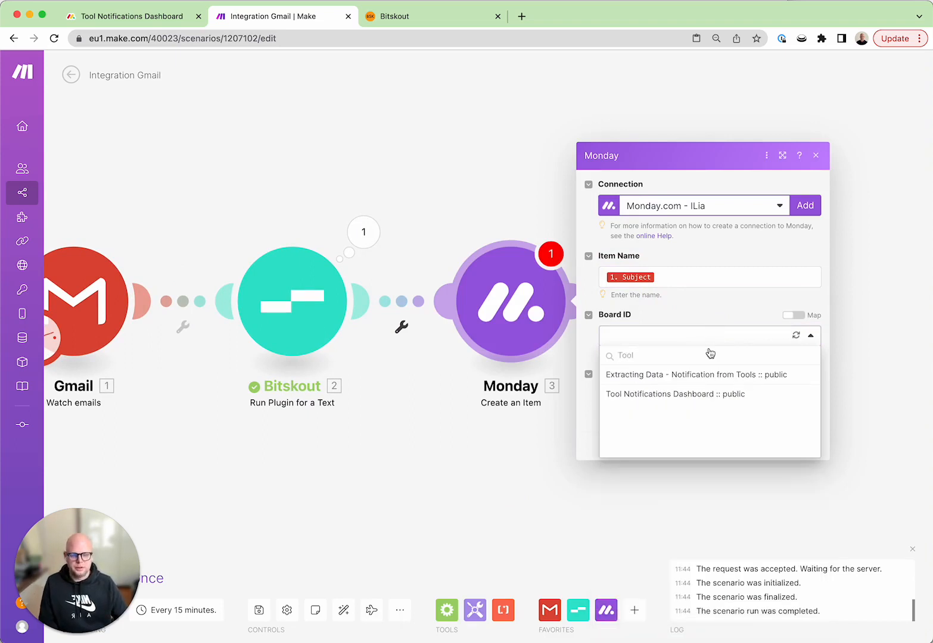
click(706, 393)
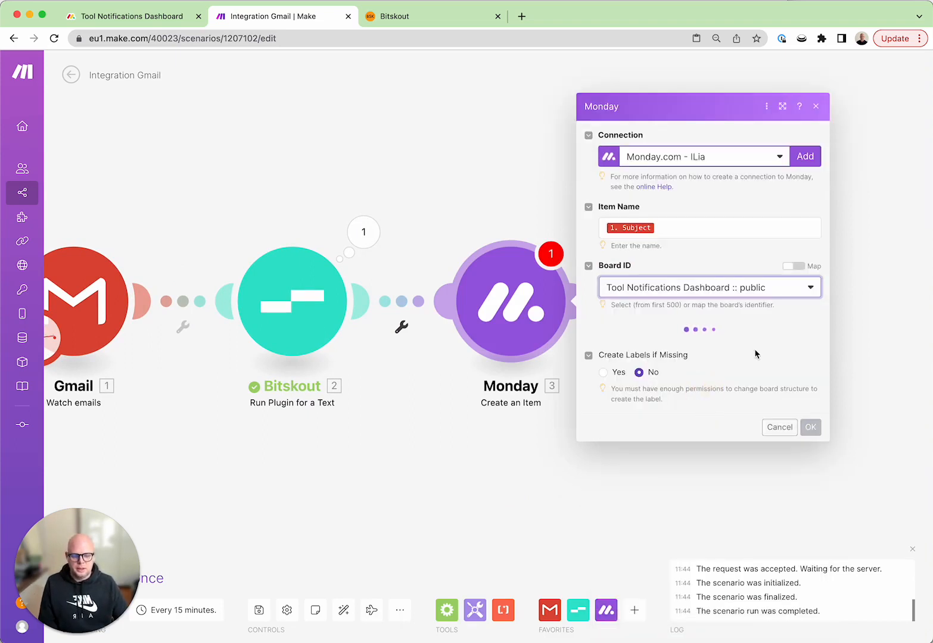
click(797, 339)
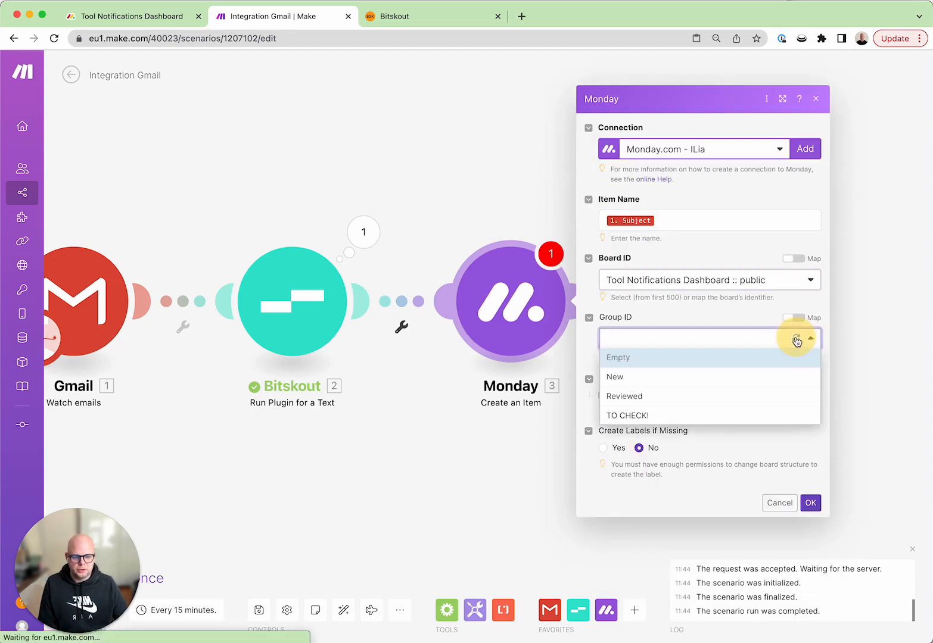
click(694, 381)
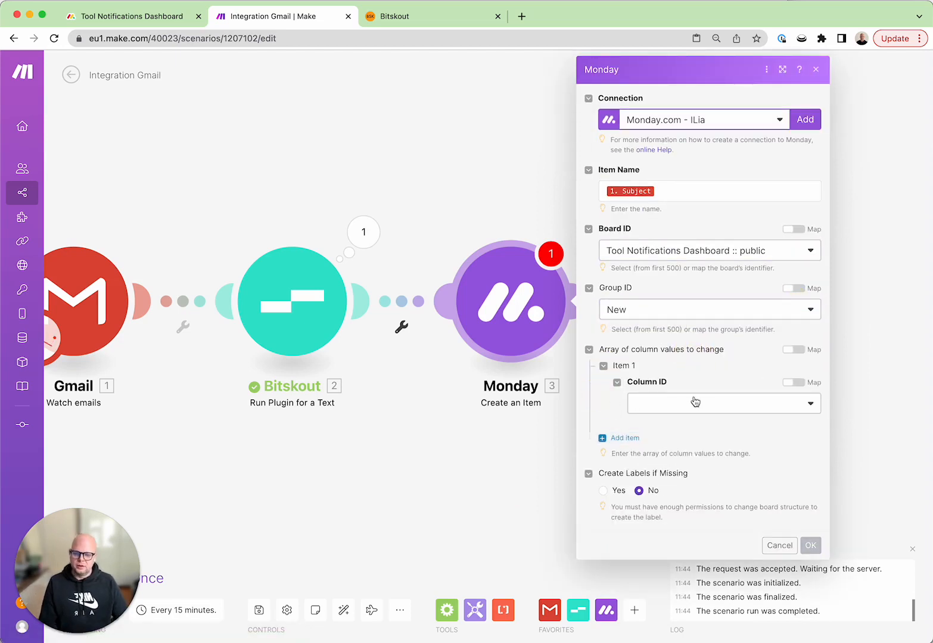
Add the Details column to the Monday item's column values and map its text to Bitskout's Details custom field
click(696, 401)
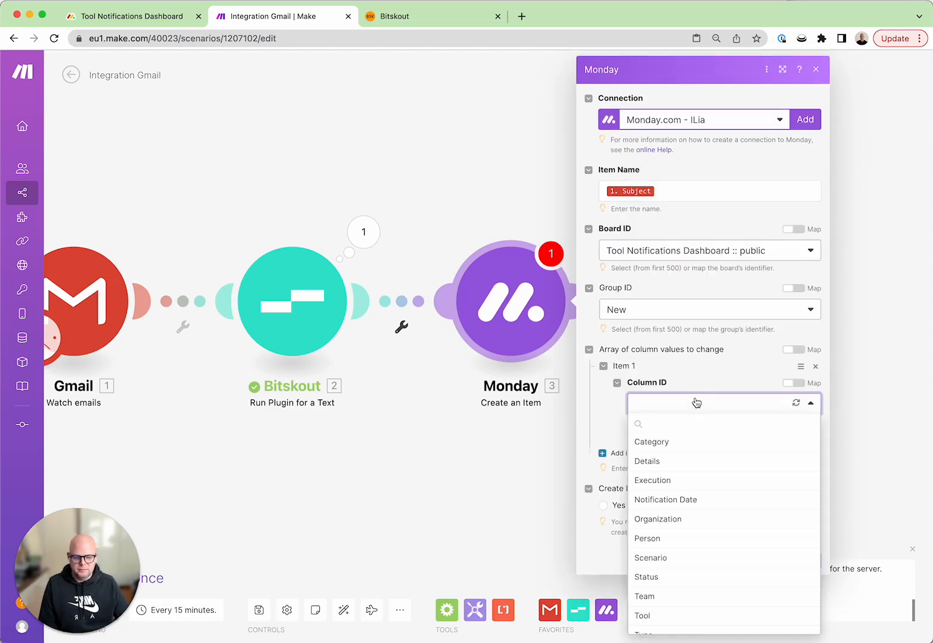
scroll(733, 461, down, 1)
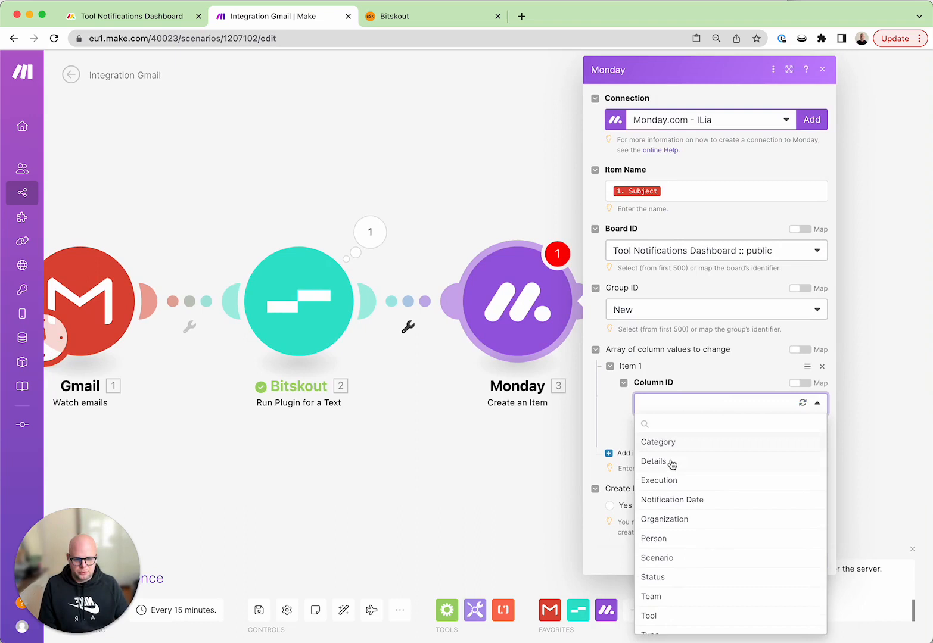
click(672, 464)
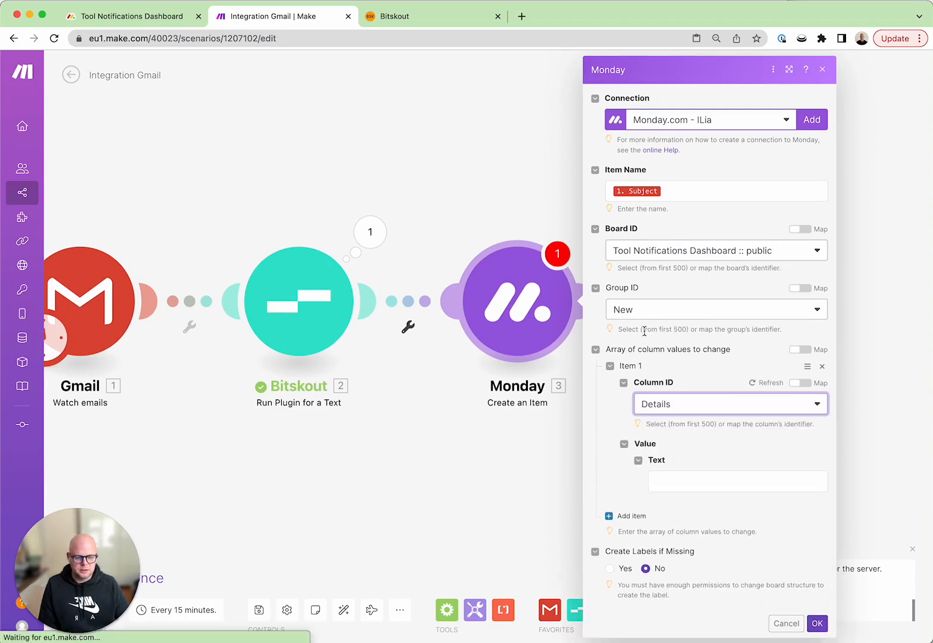
click(728, 479)
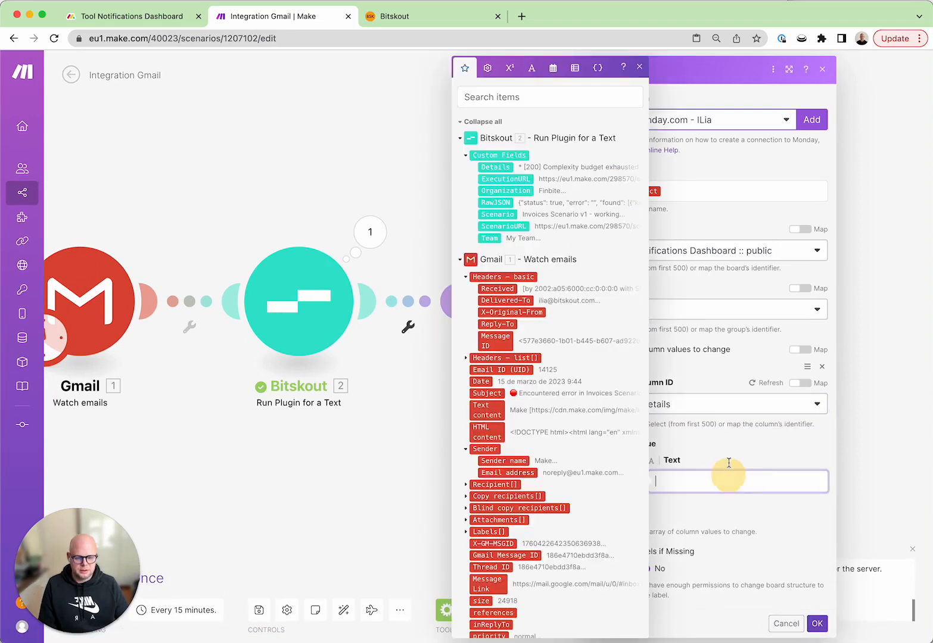
click(498, 167)
click(726, 368)
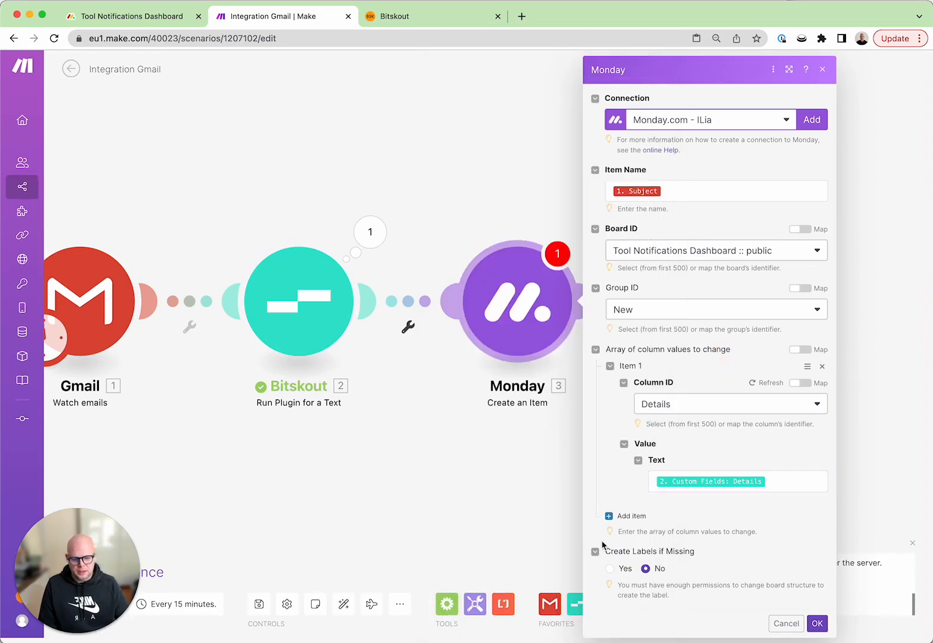
Add the Execution column as a second column value and map both its URL and text to Bitskout's ExecutionURL field
click(623, 513)
scroll(786, 528, down, 2)
click(806, 485)
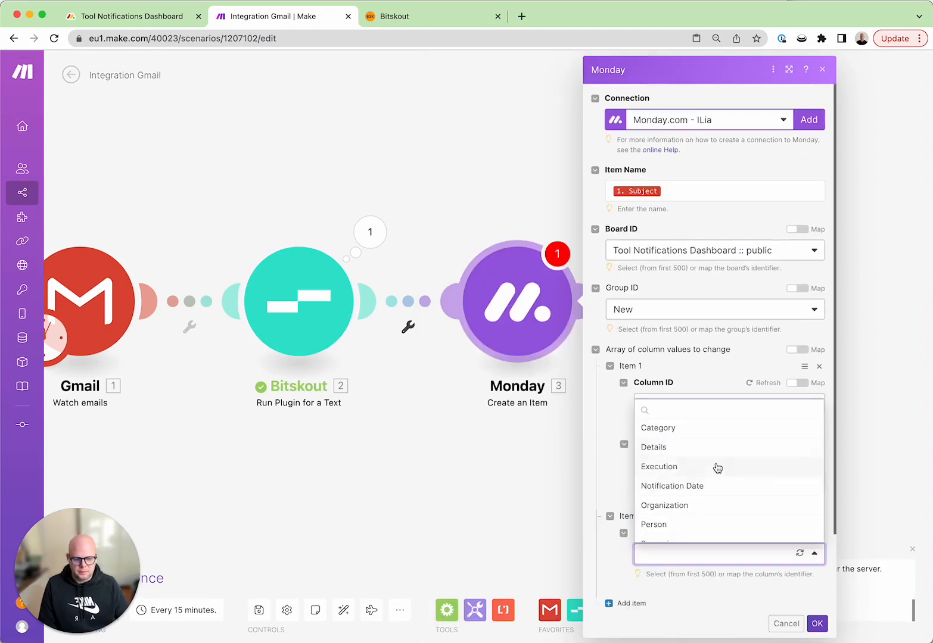
click(714, 469)
scroll(611, 468, down, 3)
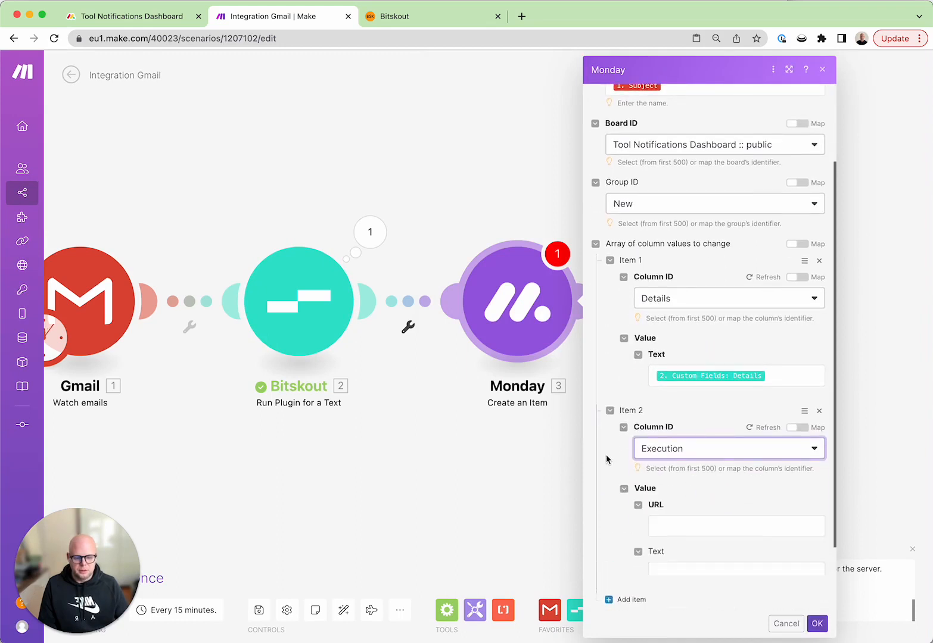
scroll(606, 454, down, 2)
click(677, 455)
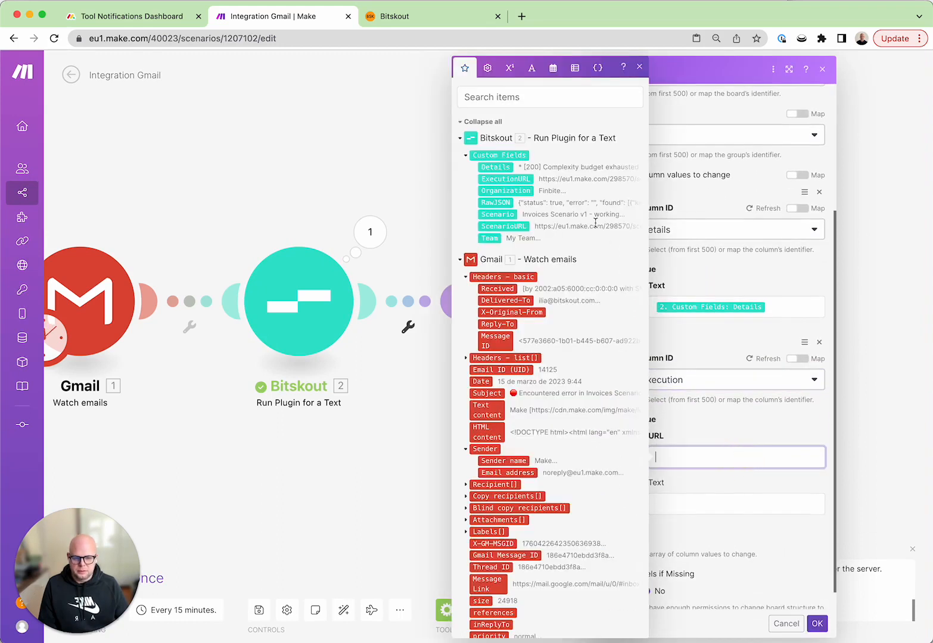
click(506, 178)
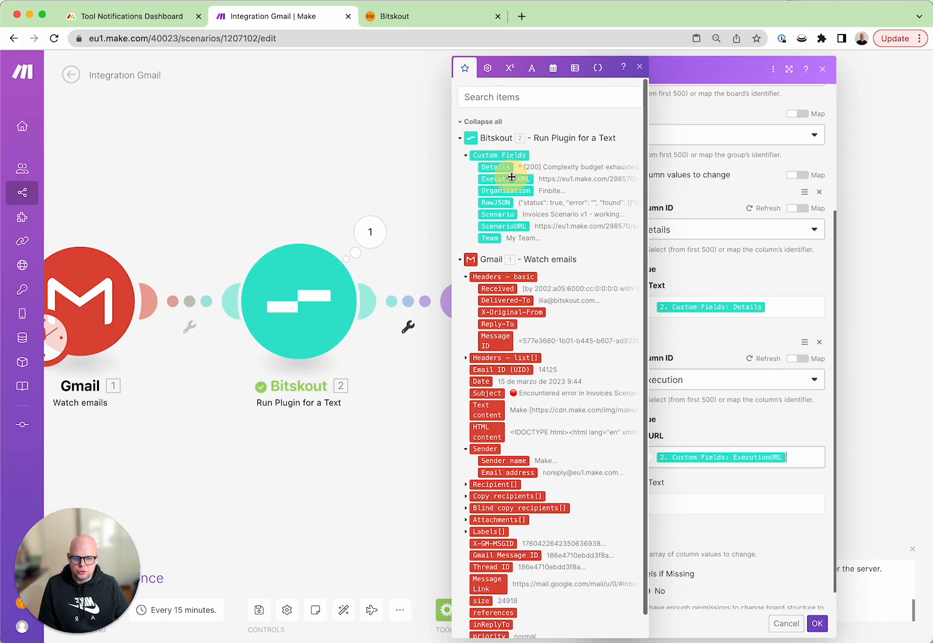
click(663, 500)
click(521, 182)
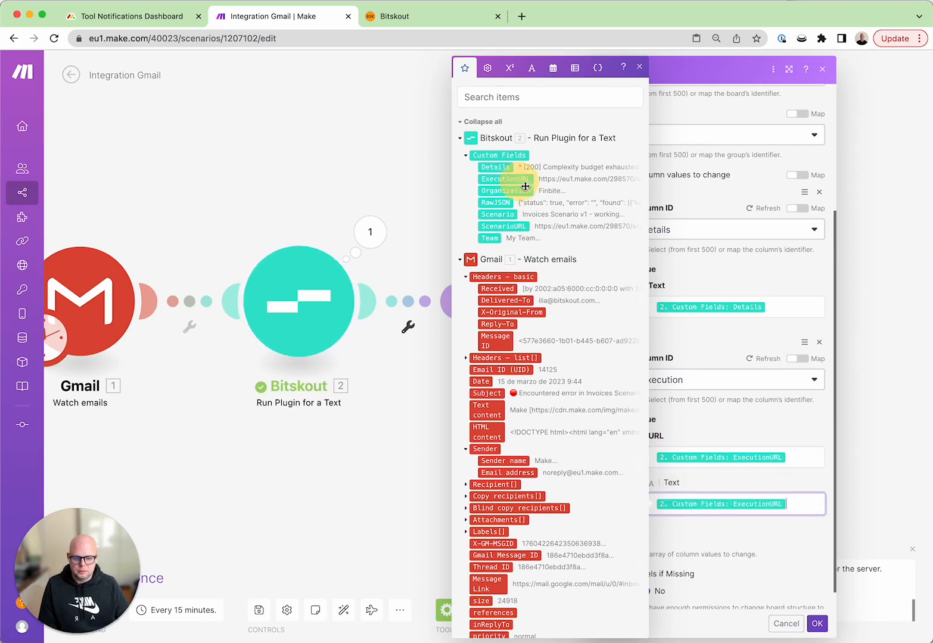
click(797, 422)
Allow missing labels to be created and add the Organization column as a third column value
click(610, 570)
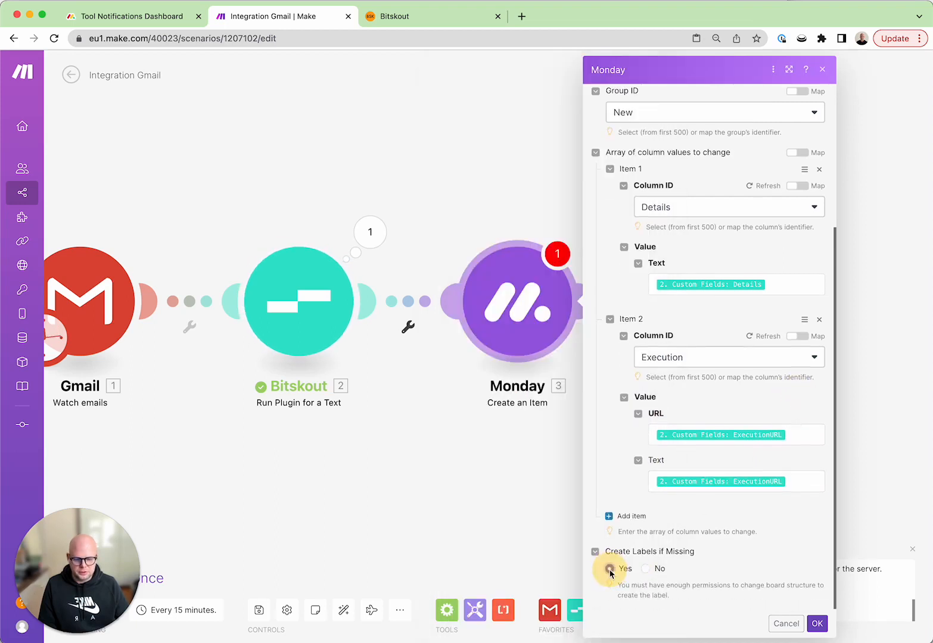
click(613, 520)
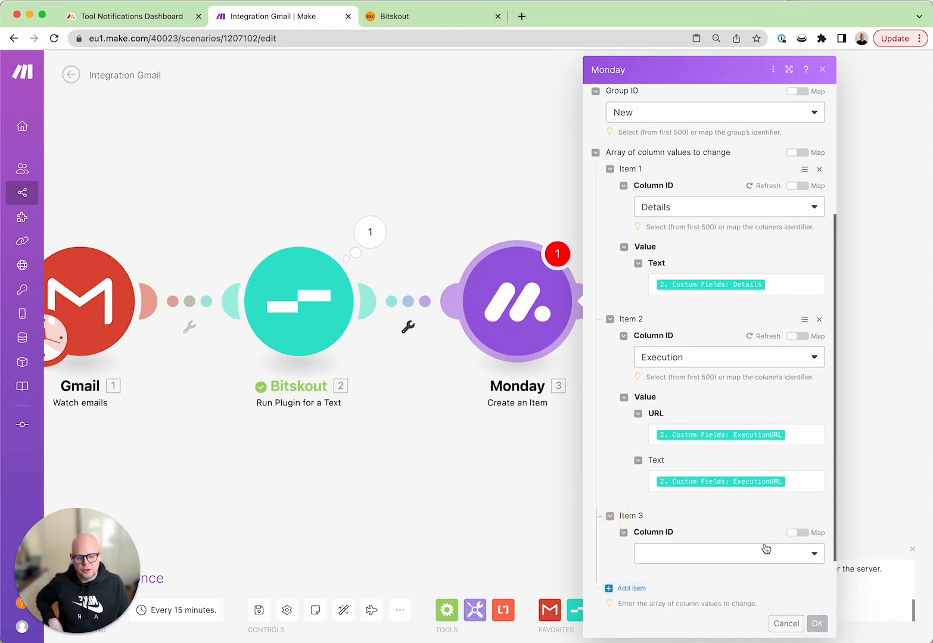
scroll(763, 550, down, 2)
click(781, 489)
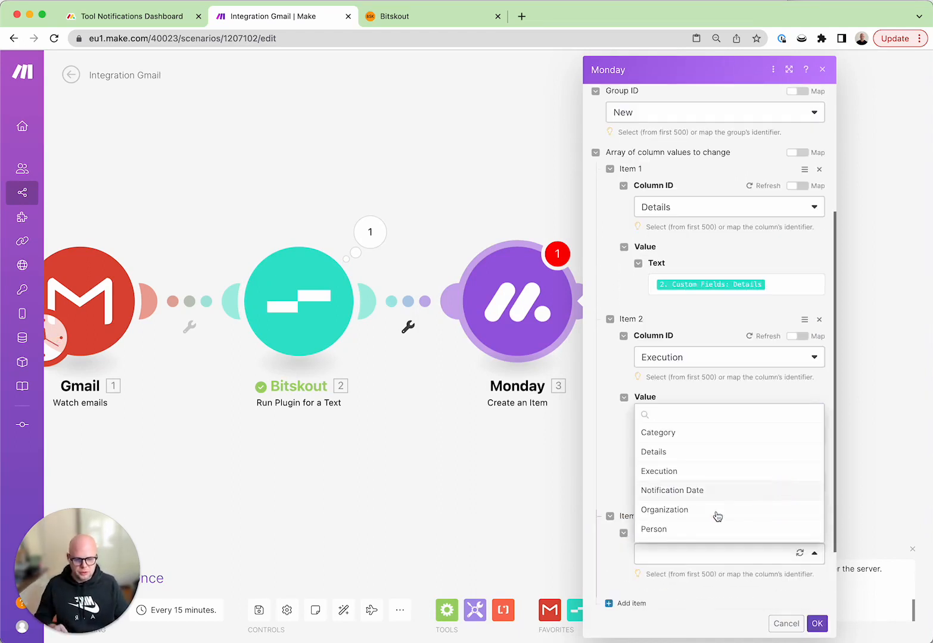
click(715, 511)
scroll(623, 503, down, 1)
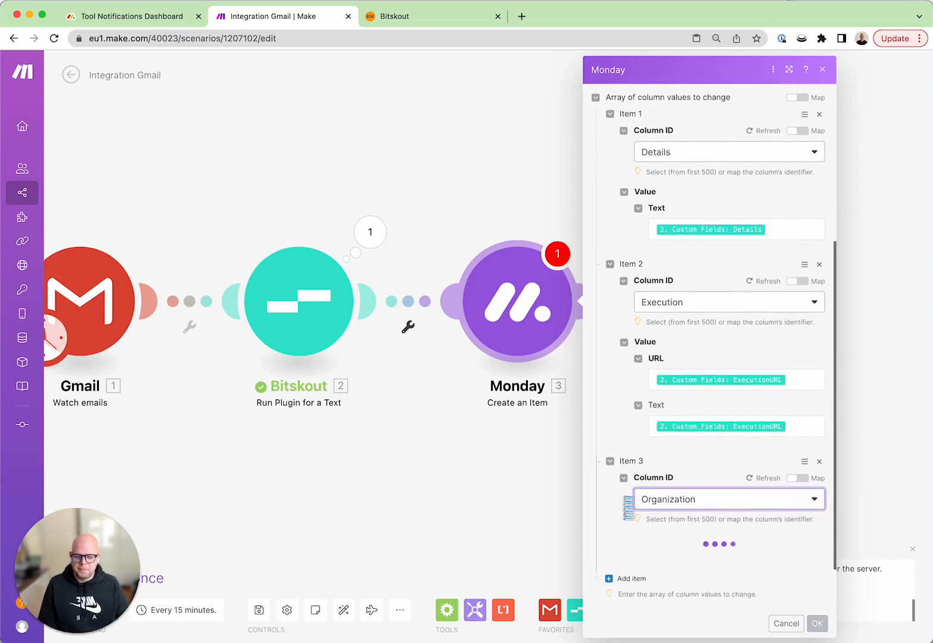
scroll(704, 536, down, 3)
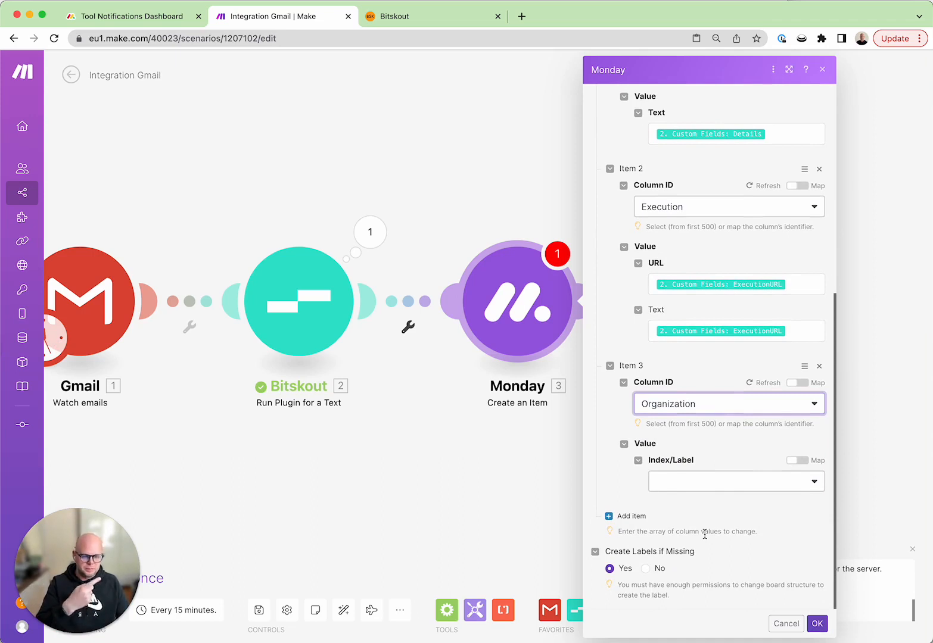
Set the Organization value by Label and map its first label to Bitskout's Organization custom field
click(780, 492)
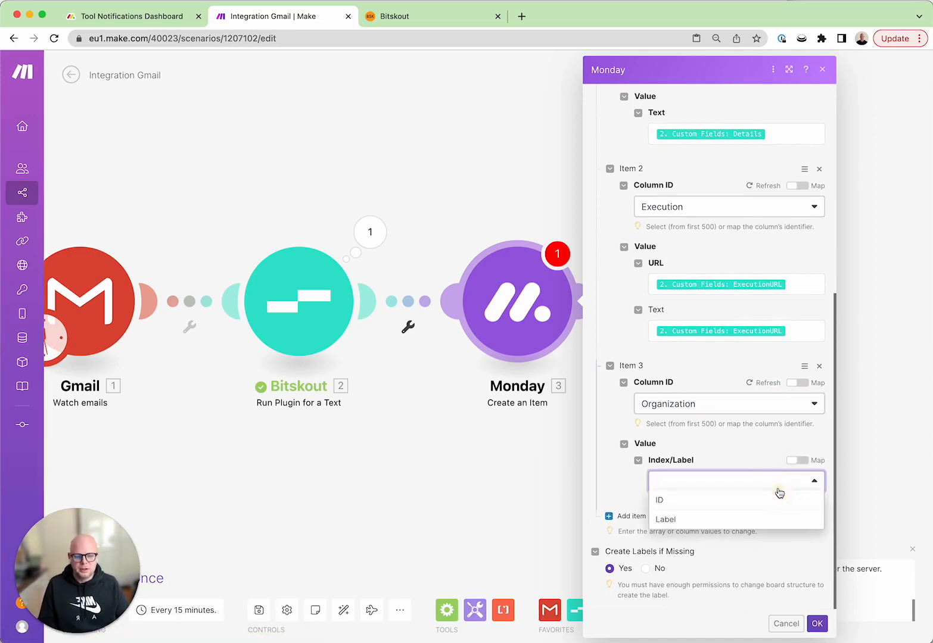
click(729, 515)
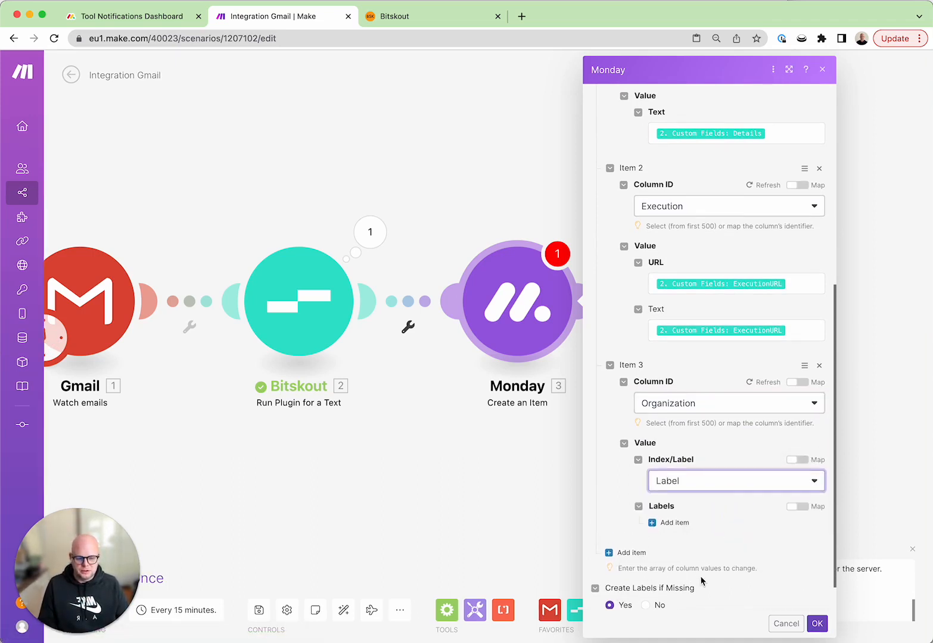
scroll(702, 581, down, 1)
click(652, 489)
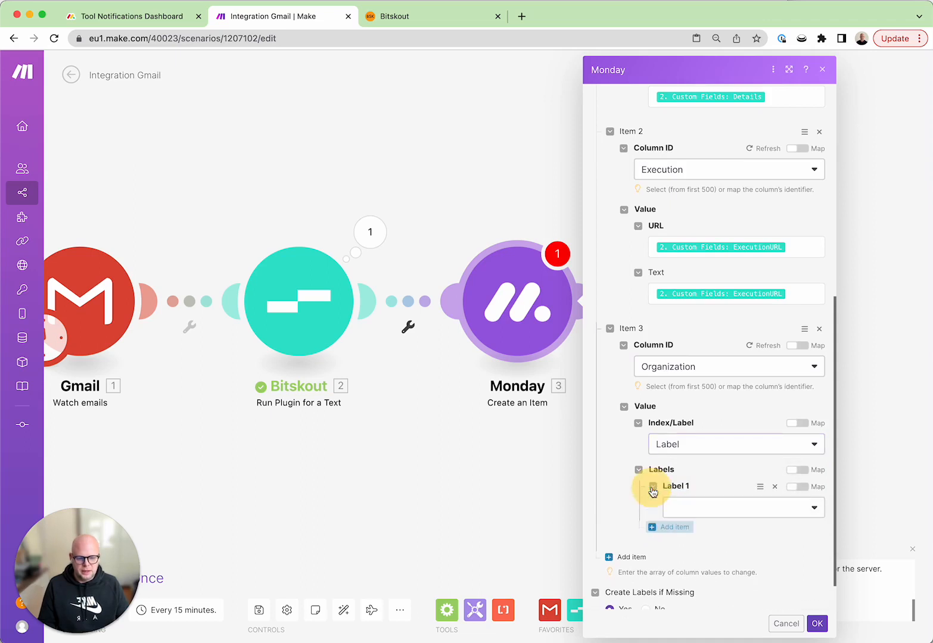
click(802, 489)
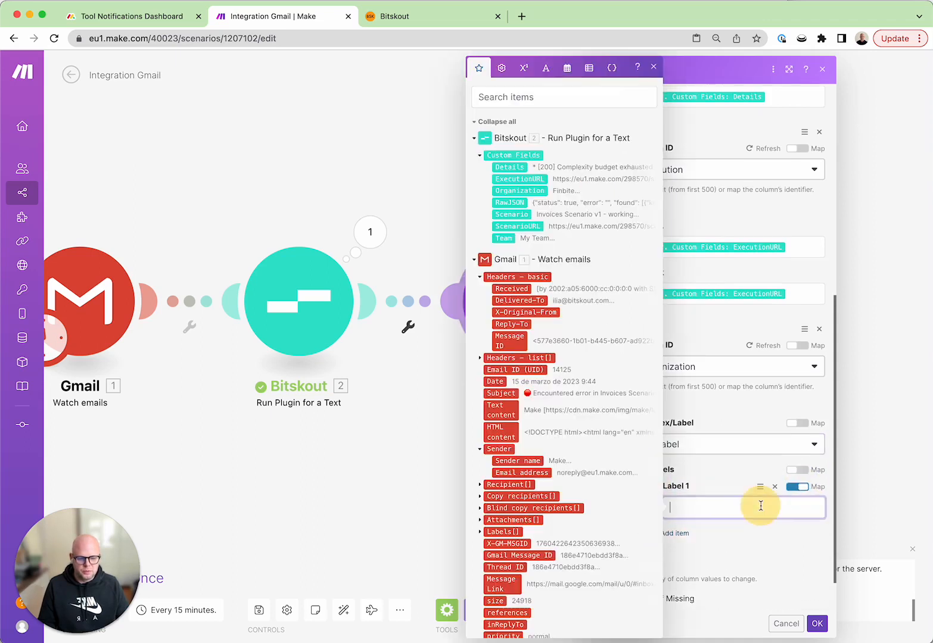
click(524, 190)
click(777, 537)
Review the Monday item's column mappings from Details through Type and save the Create an Item module's settings
scroll(744, 542, down, 2)
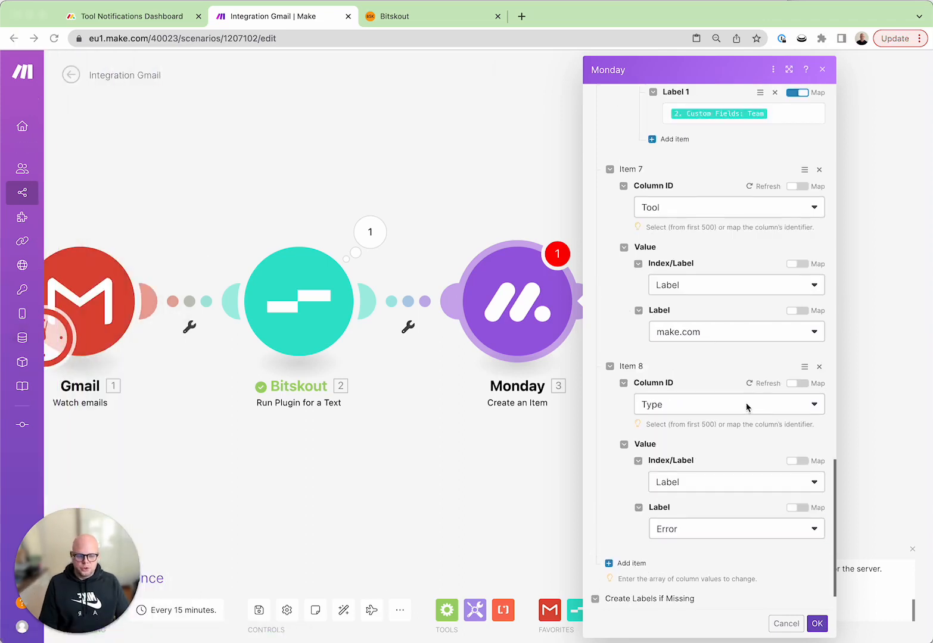
scroll(747, 407, up, 8)
scroll(747, 407, up, 9)
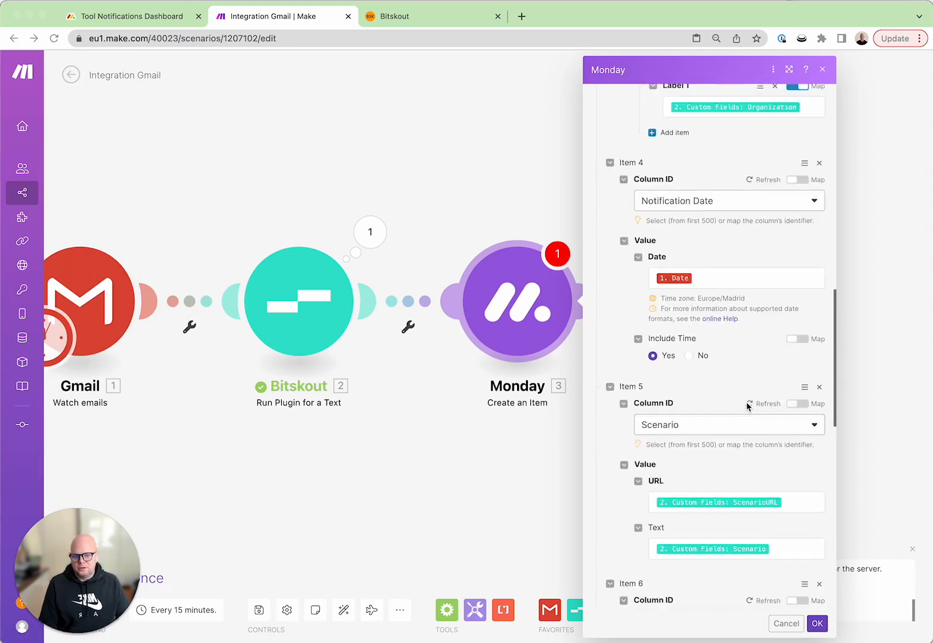
scroll(747, 407, up, 3)
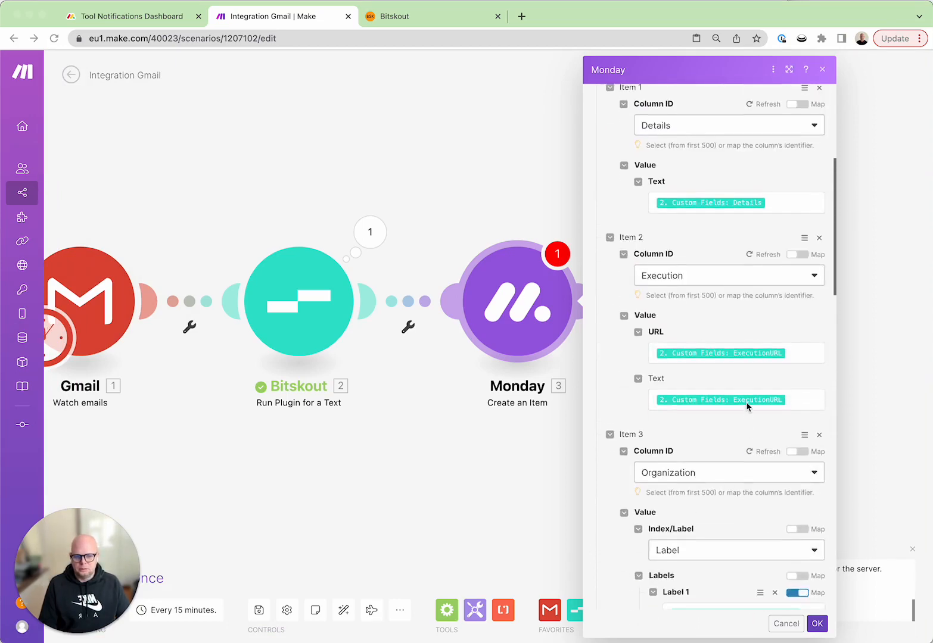
scroll(747, 407, down, 4)
scroll(747, 407, down, 7)
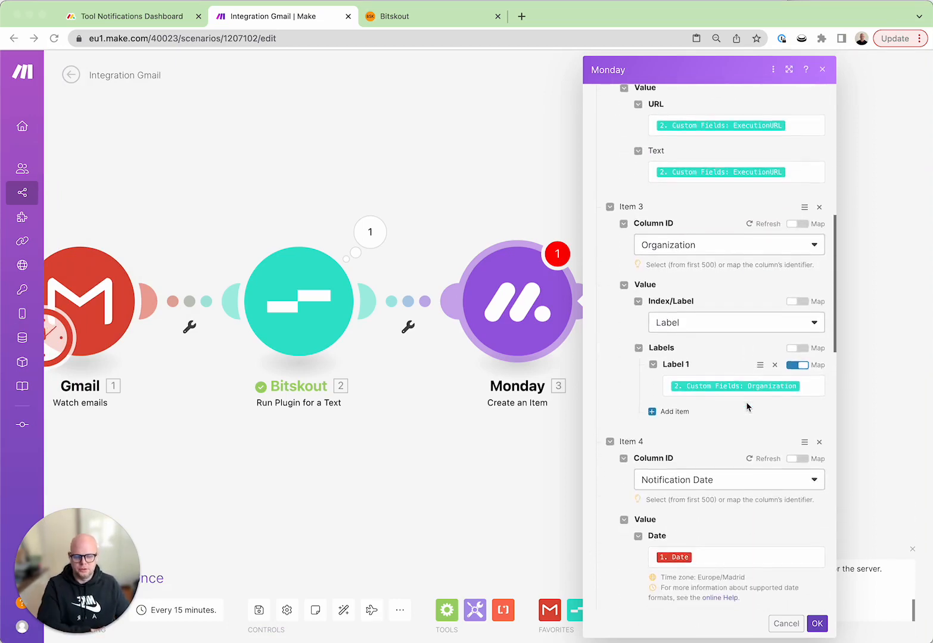
scroll(747, 407, down, 8)
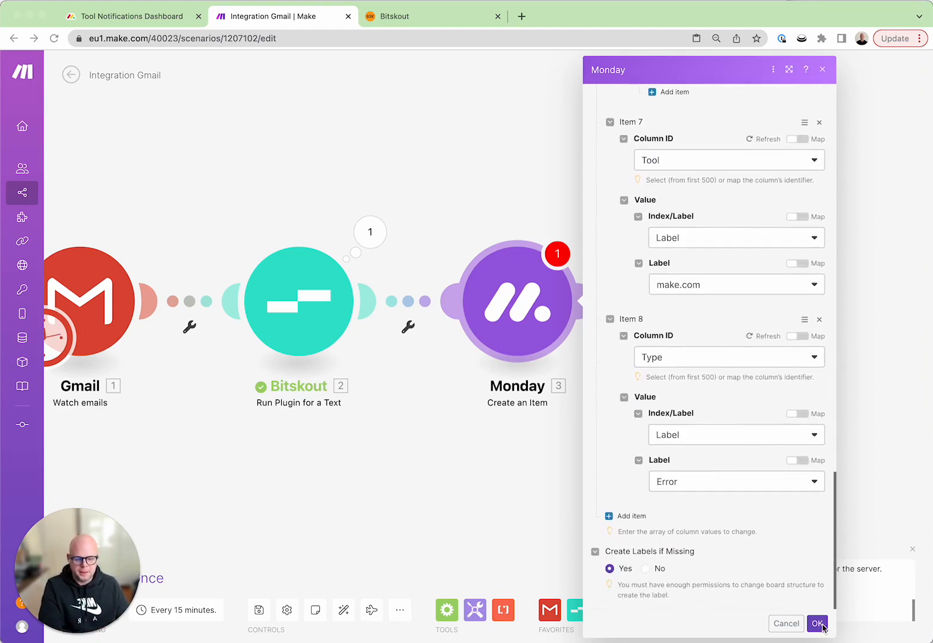
click(818, 624)
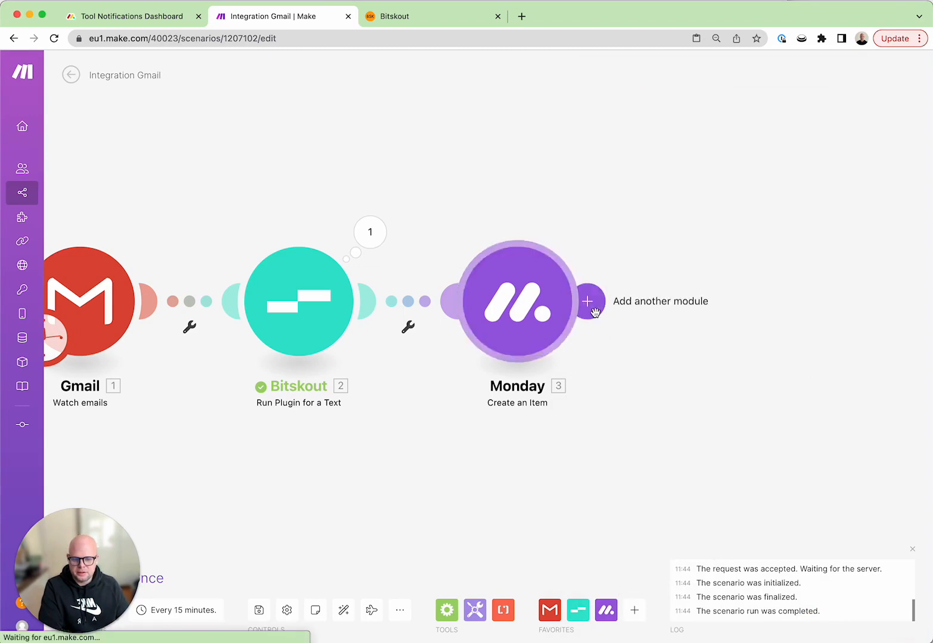
Add Monday's Create an Update module after the Create an Item module
click(593, 309)
click(431, 308)
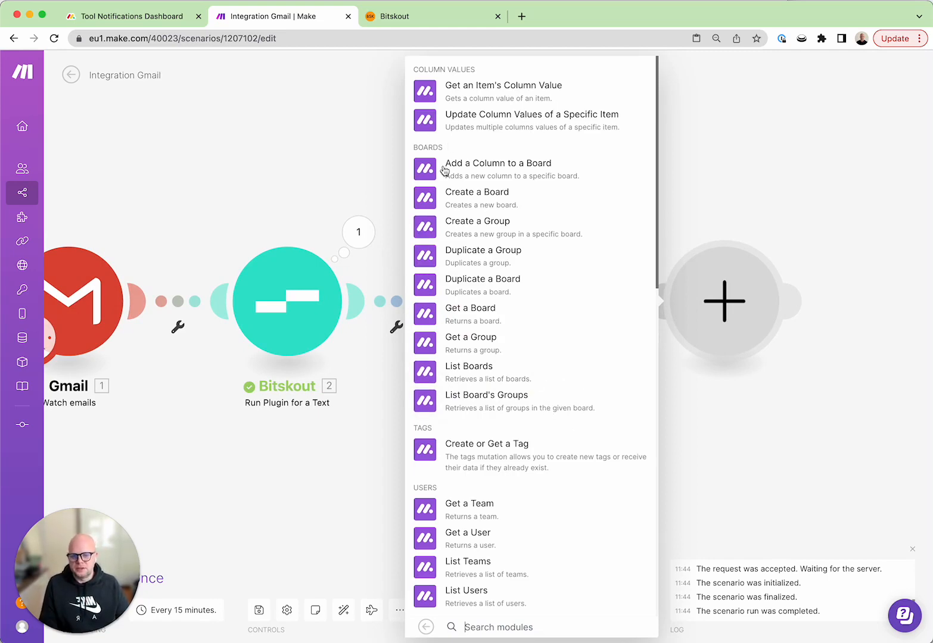
scroll(518, 350, down, 10)
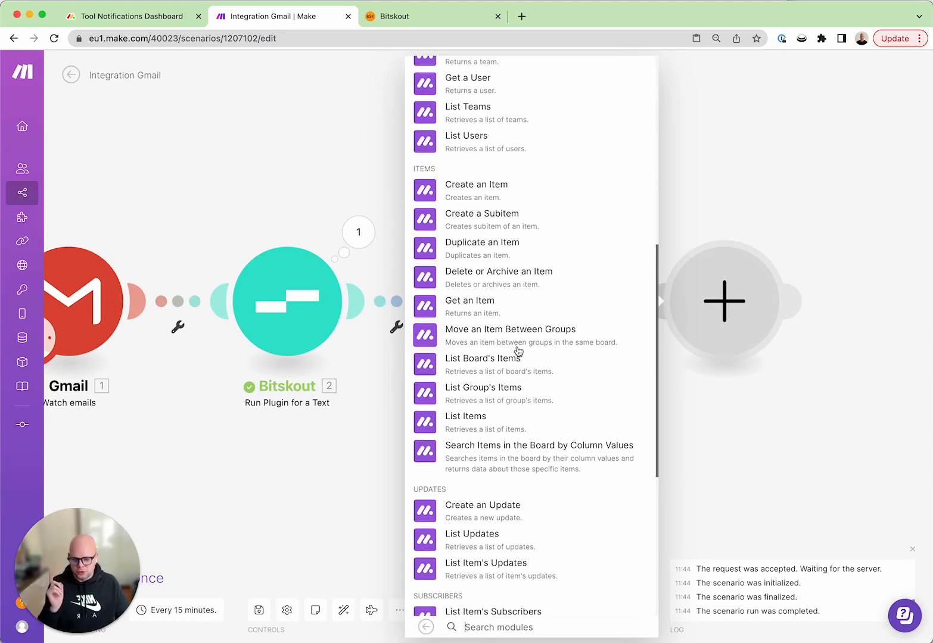
scroll(519, 356, up, 2)
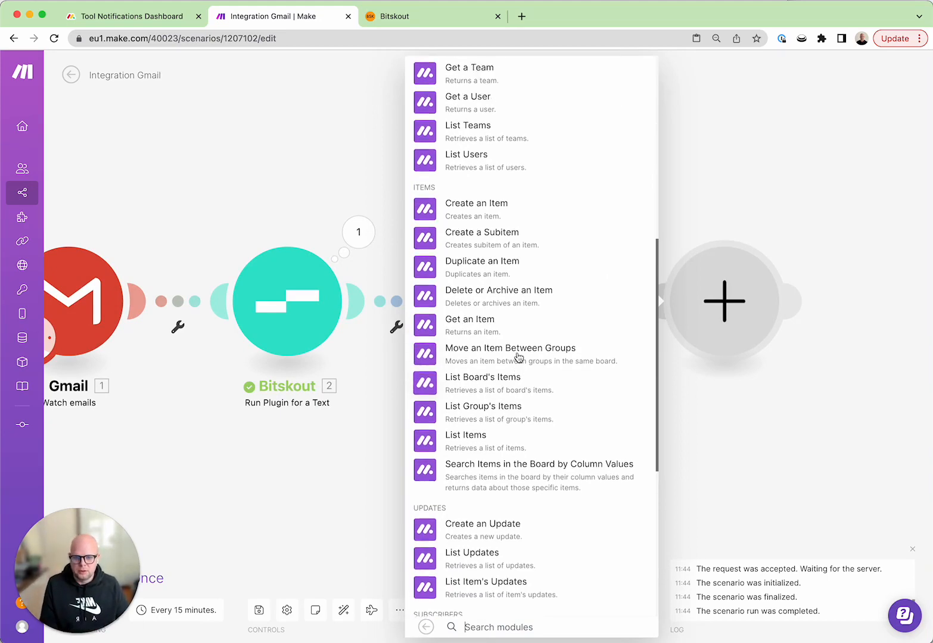
scroll(518, 358, down, 5)
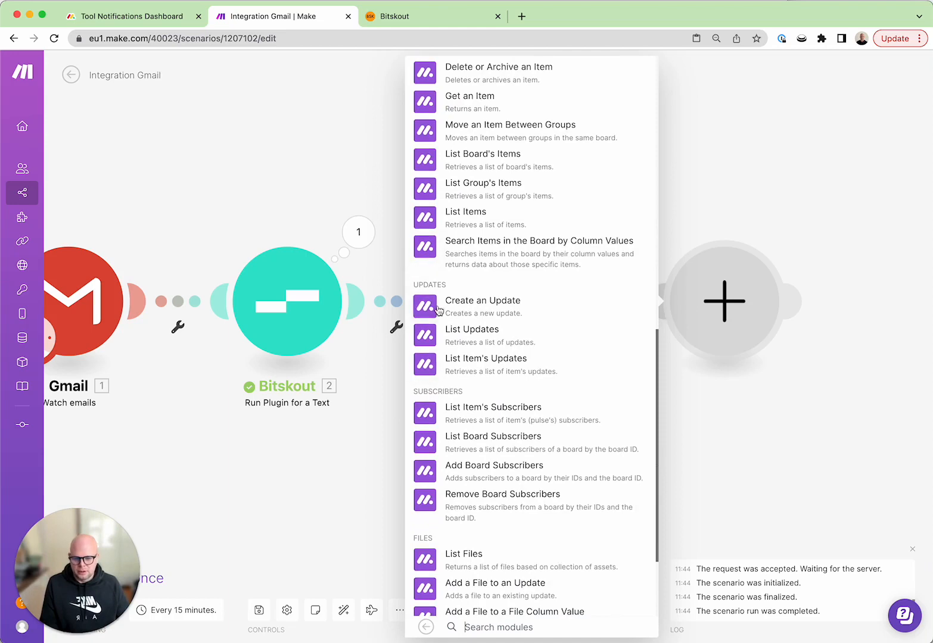
click(429, 310)
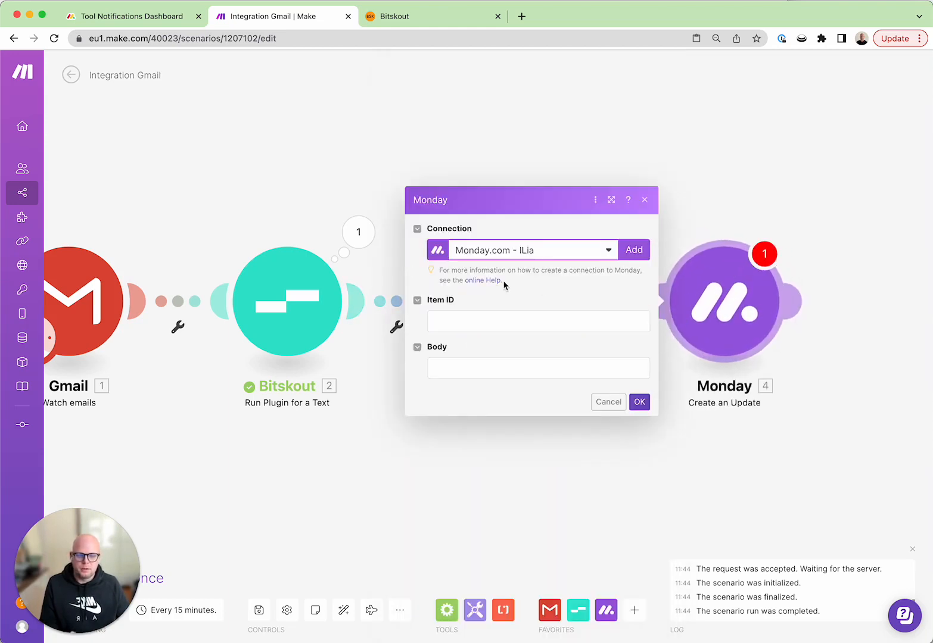
Map the update's Item ID to the created Monday item's ID and its Body to the Gmail Text content, then save the module
click(495, 321)
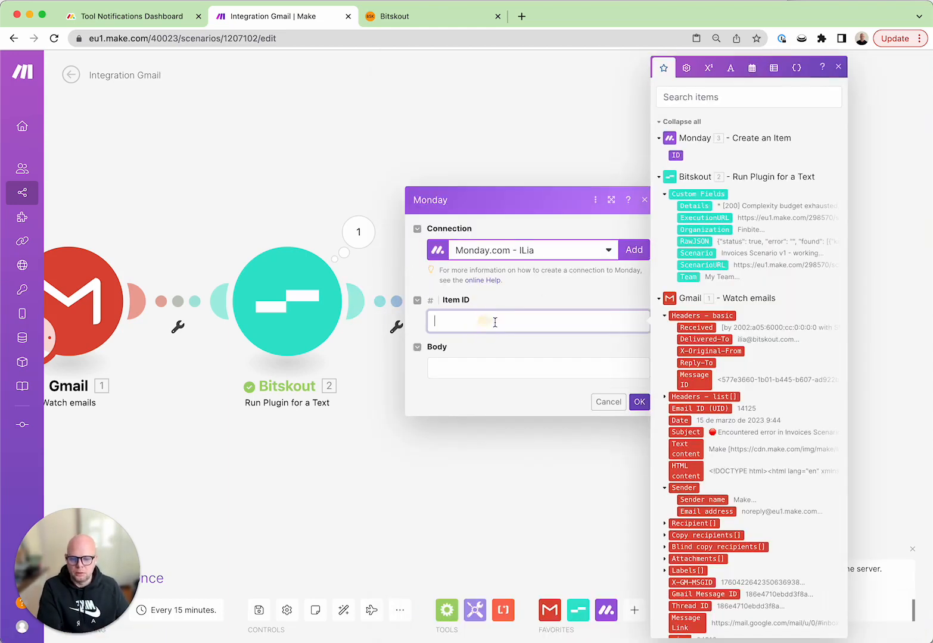
click(677, 155)
click(489, 366)
scroll(720, 388, down, 2)
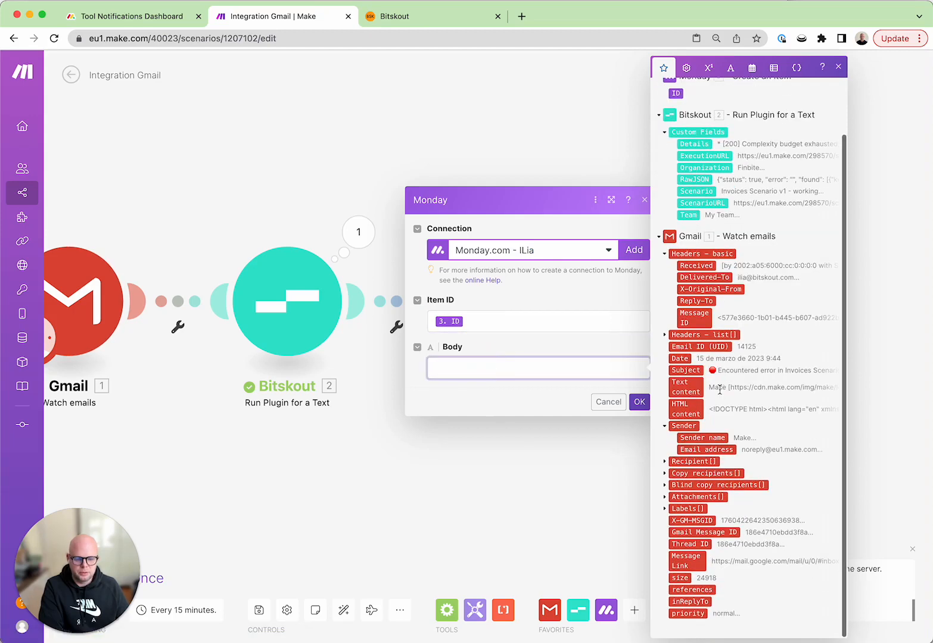
click(685, 387)
click(638, 402)
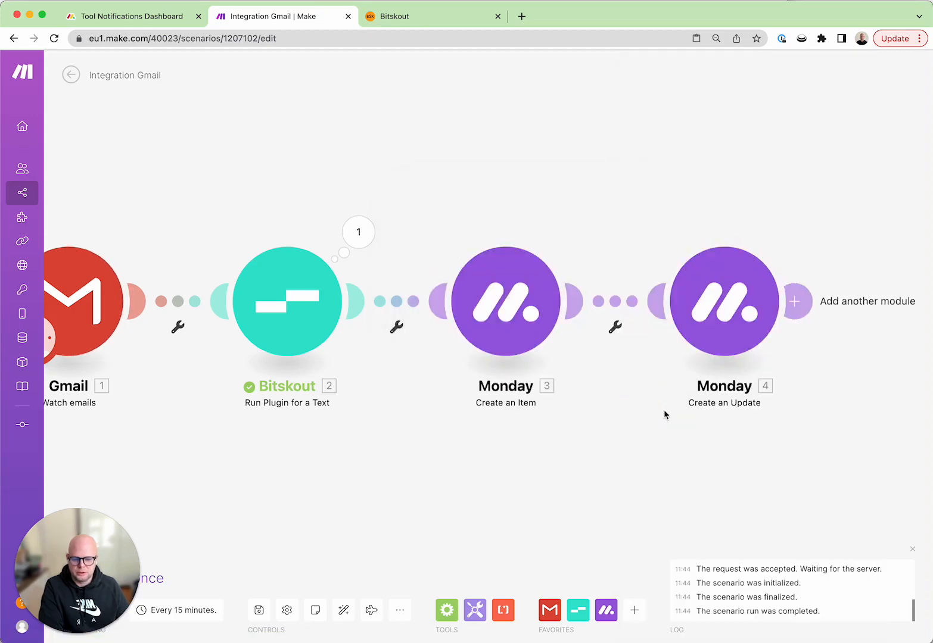
drag(518, 467, 644, 377)
scroll(584, 391, down, 1)
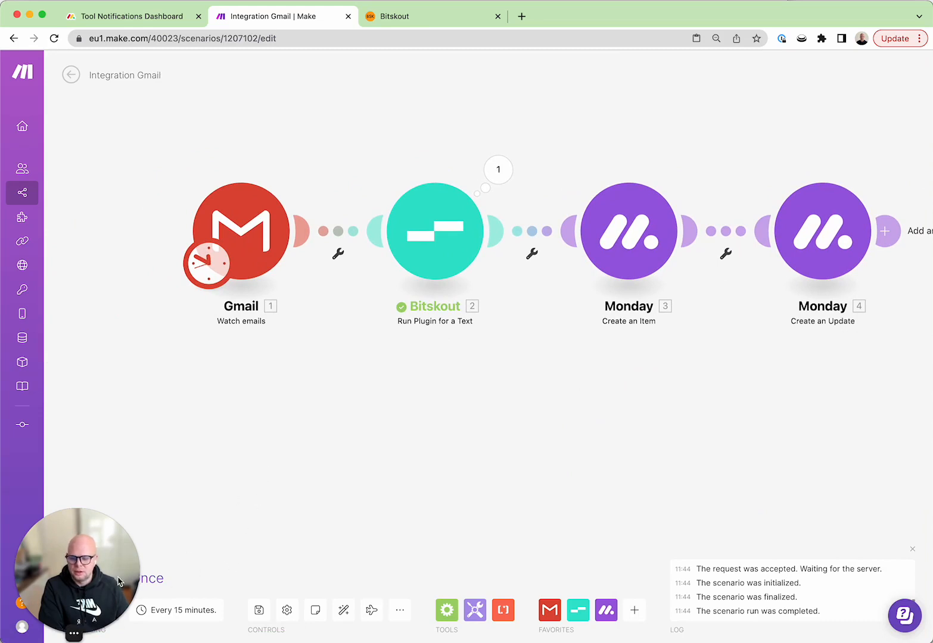
drag(102, 560, 96, 443)
click(172, 534)
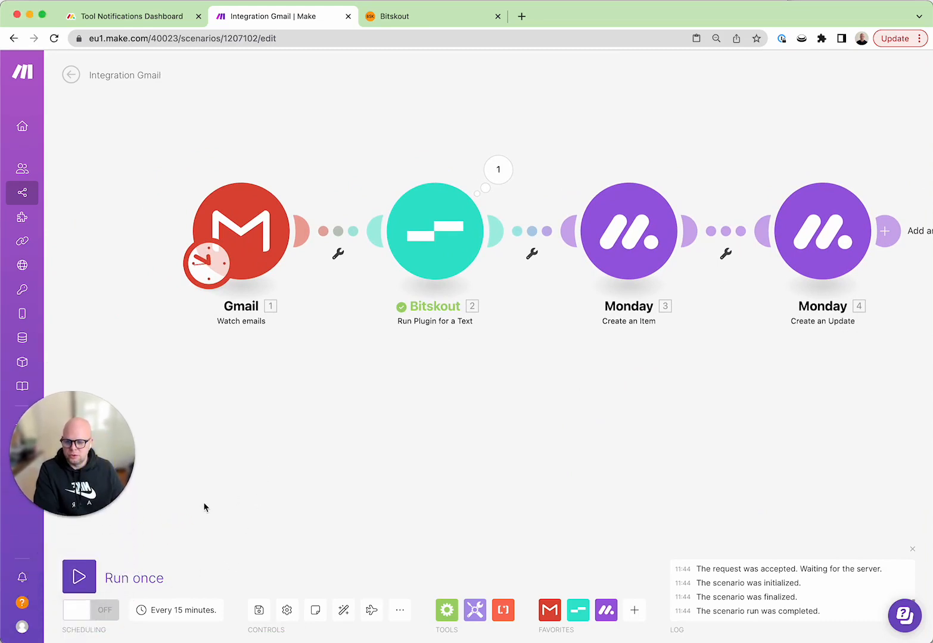
Set the Gmail trigger to start with emails received after 08/03/2023 11:49
right_click(258, 264)
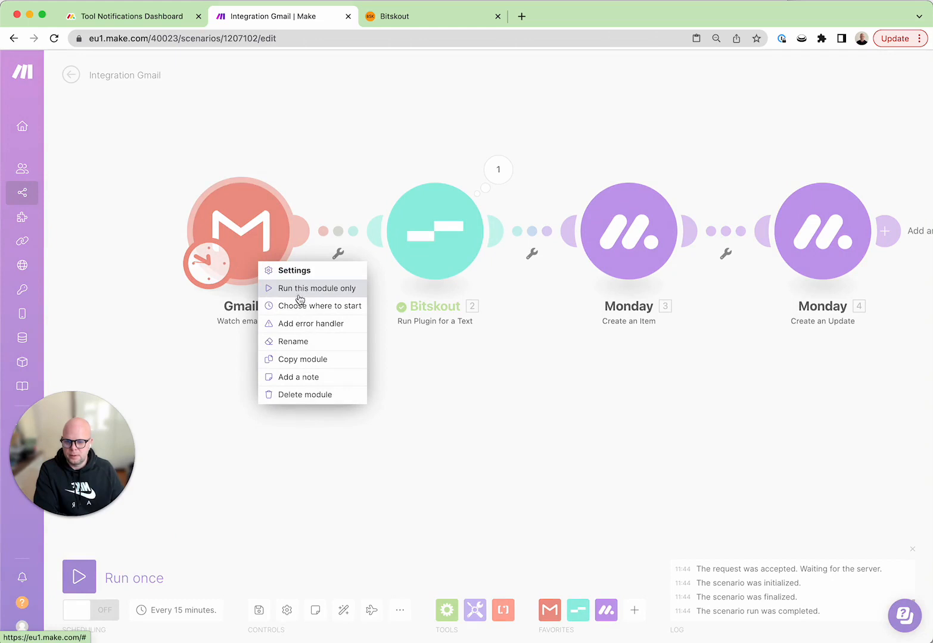
click(305, 305)
click(373, 207)
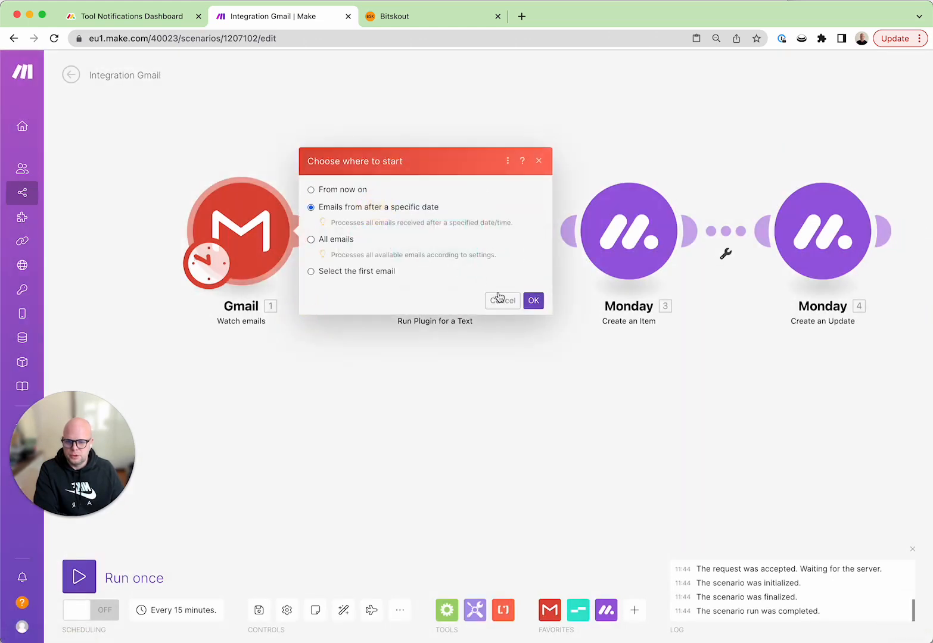
click(365, 226)
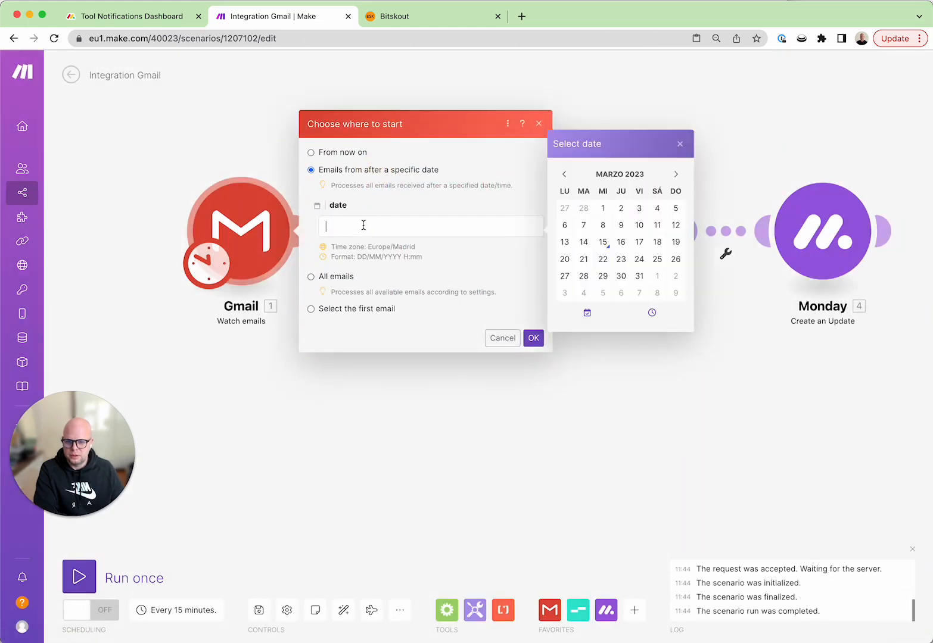
click(603, 226)
click(533, 338)
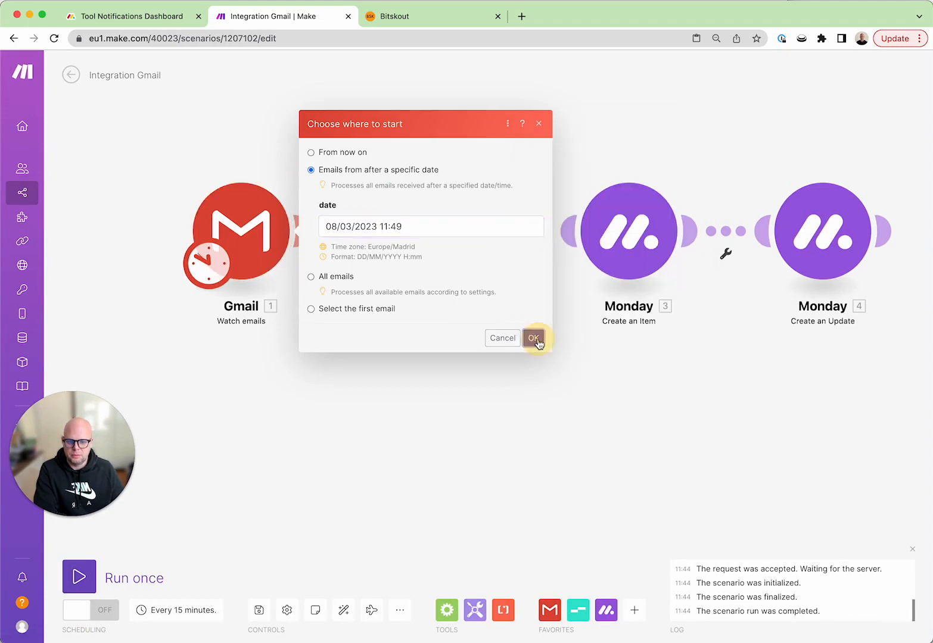
Run the scenario once and inspect the Gmail module's output bundle
right_click(250, 230)
click(232, 227)
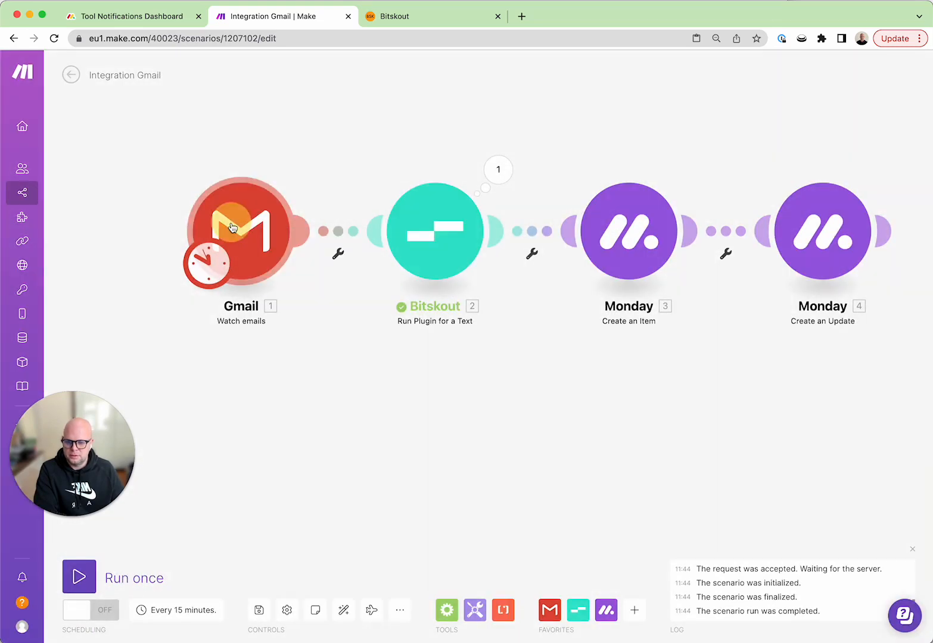
click(79, 579)
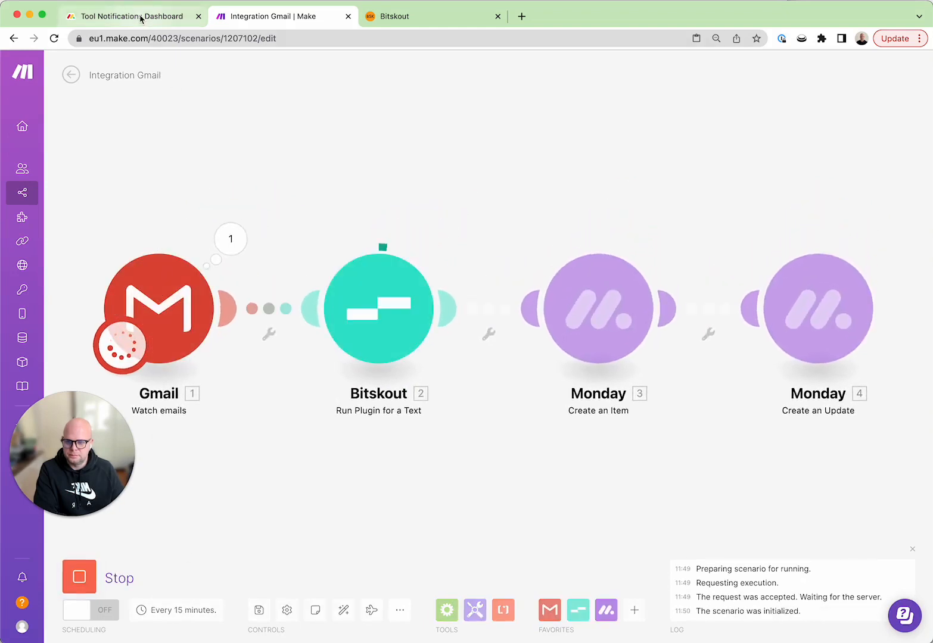
click(222, 237)
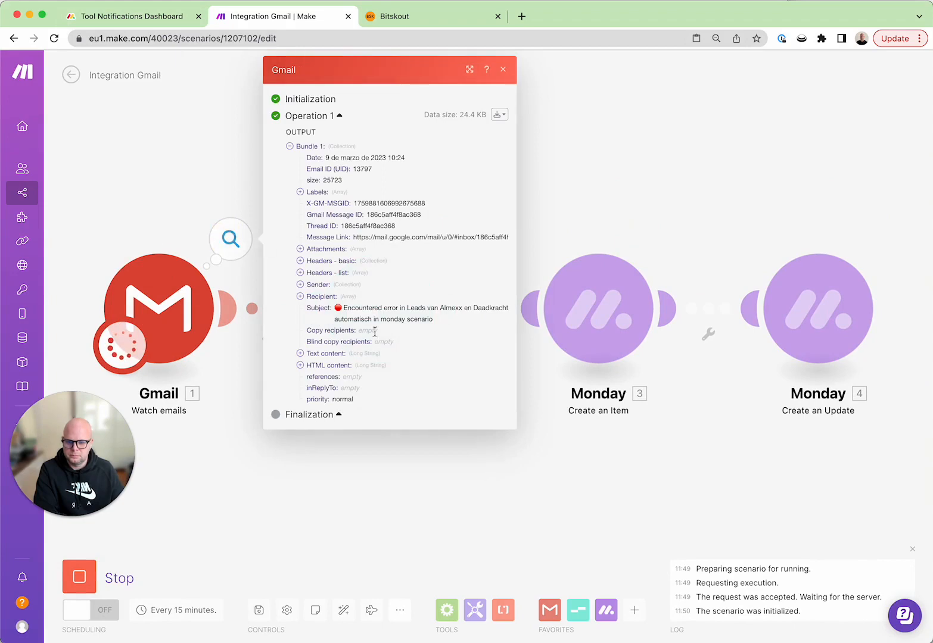
click(164, 156)
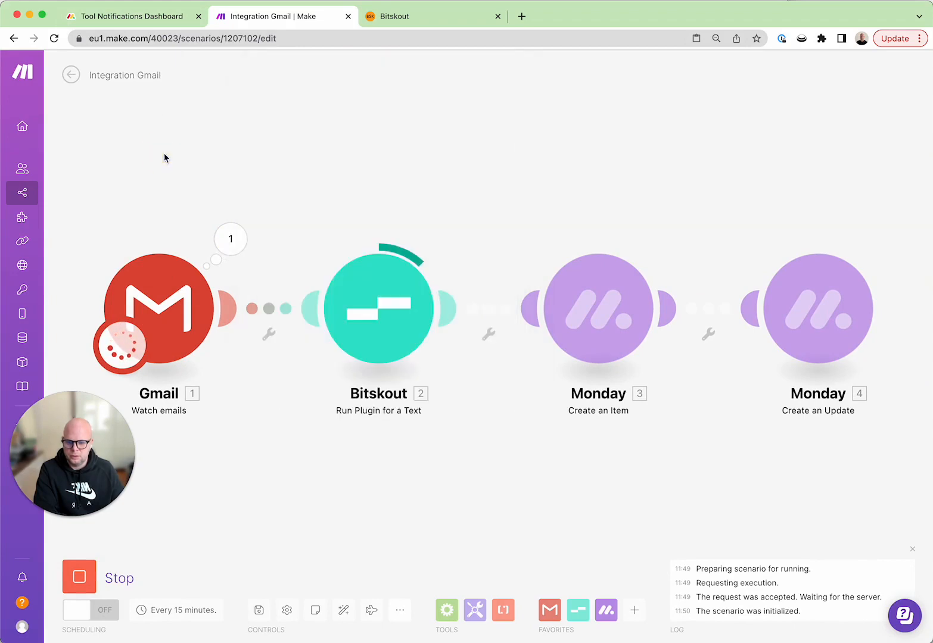
Switch to the Tool Notifications Dashboard in monday.com and check the newly created notification's column values
click(140, 18)
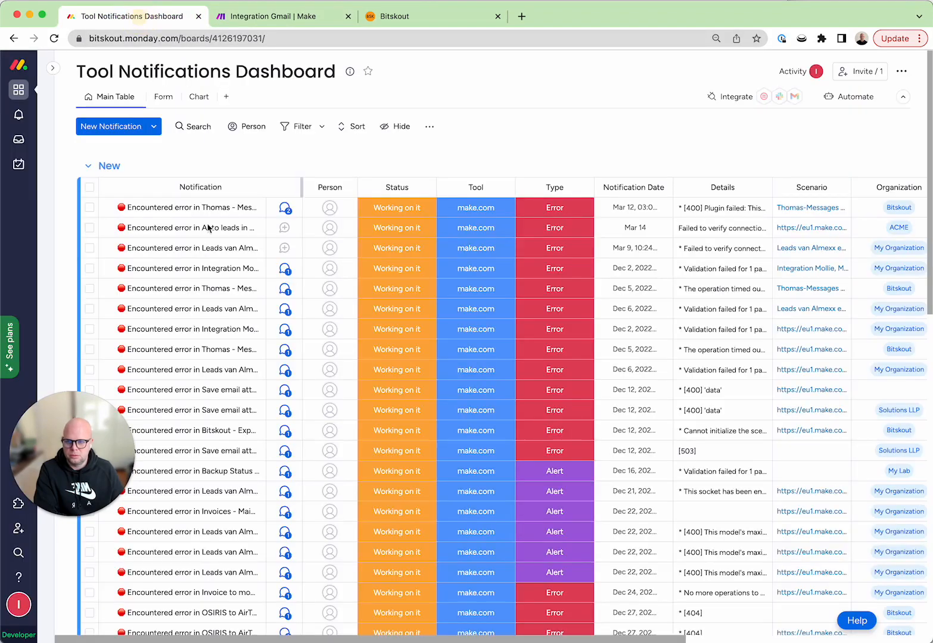
scroll(256, 245, down, 10)
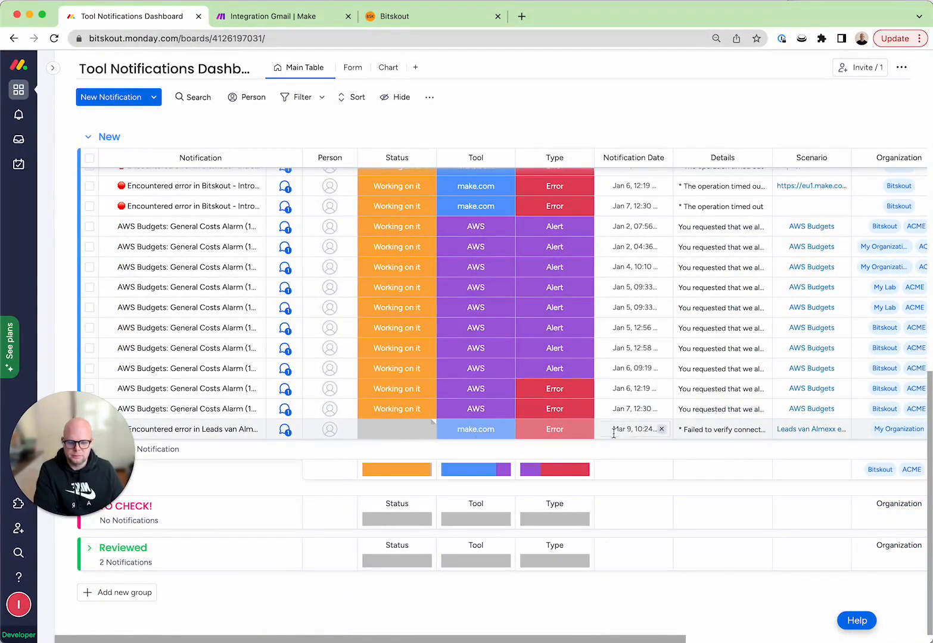
scroll(700, 435, right, 5)
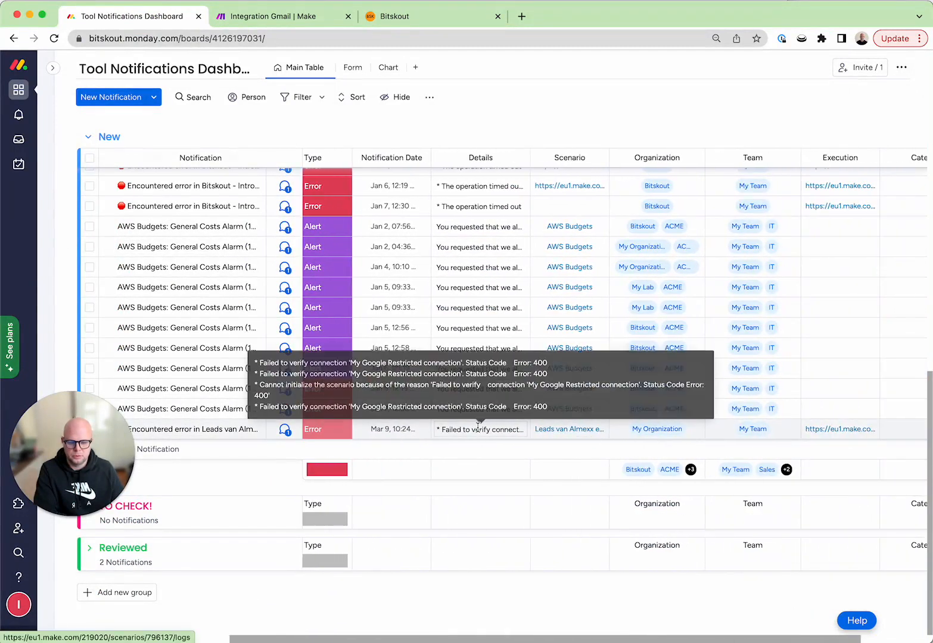
scroll(665, 435, right, 3)
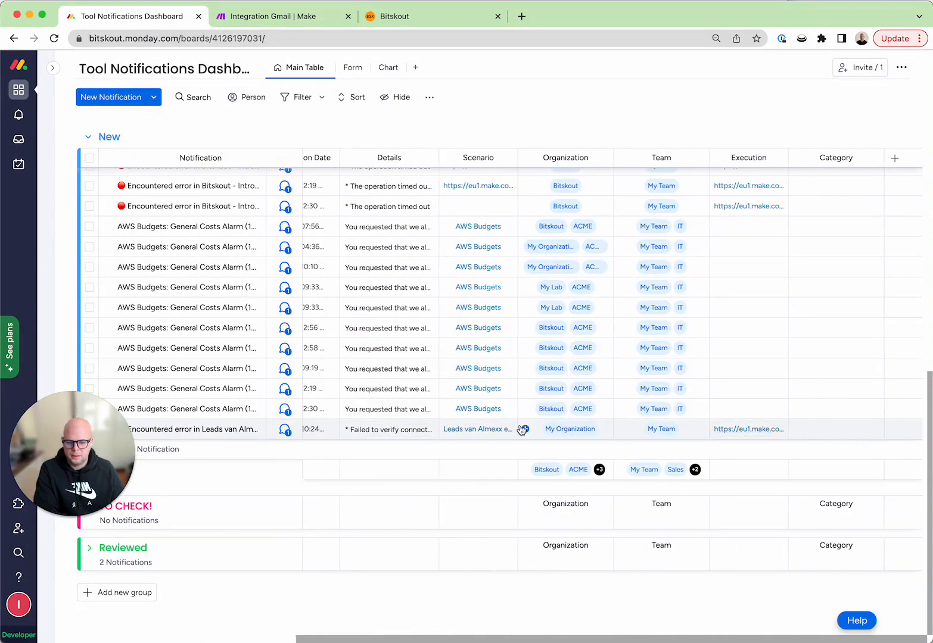
scroll(485, 390, left, 5)
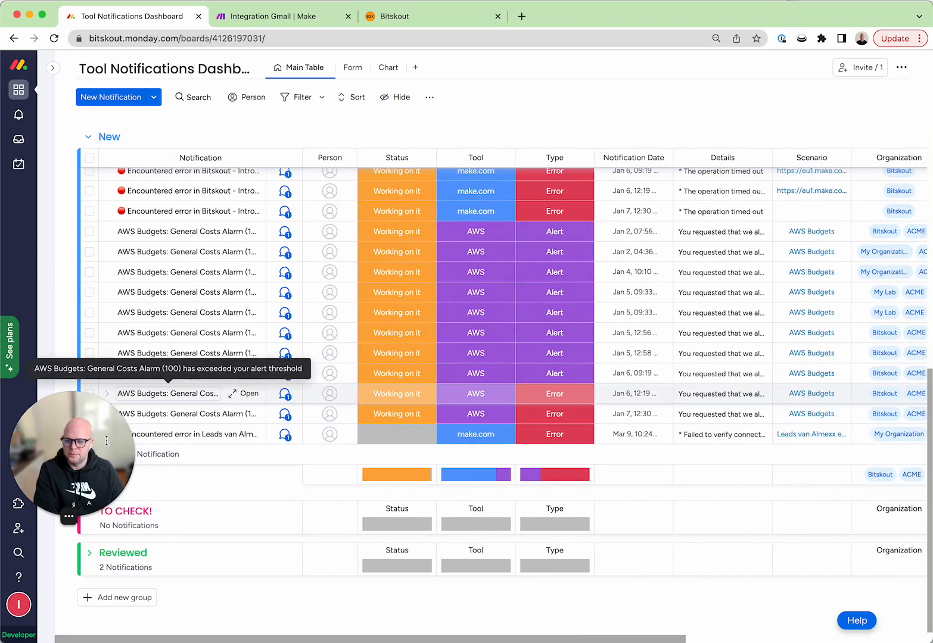
Return to the Make scenario and review the sender part of the Gmail module's search query
click(276, 17)
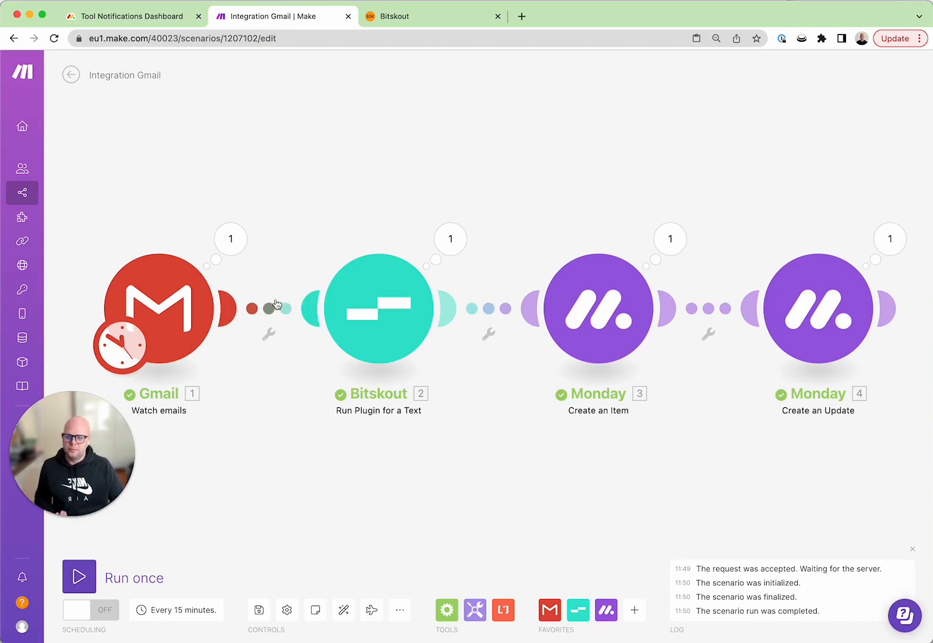
click(167, 307)
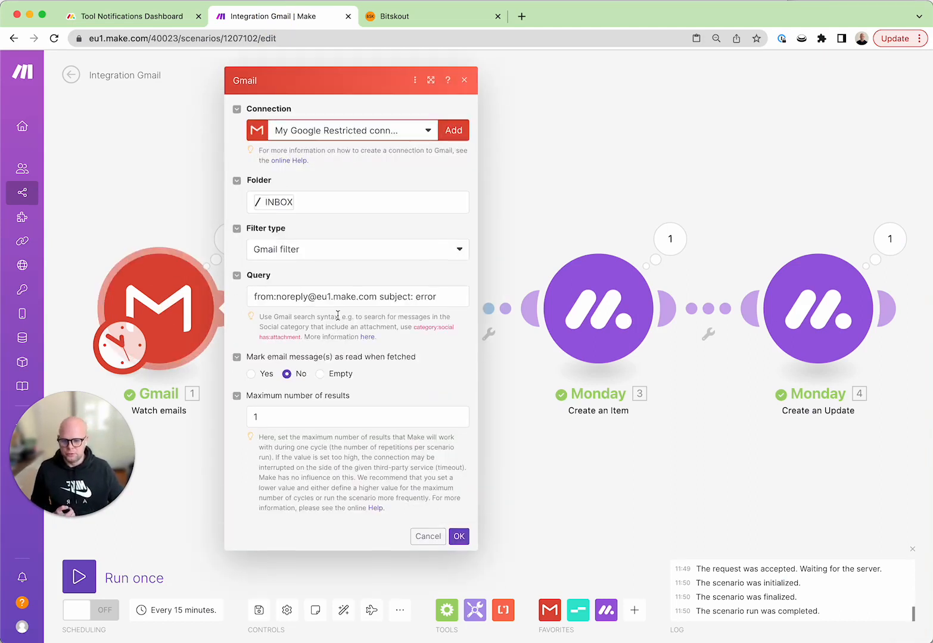
drag(377, 297, 249, 296)
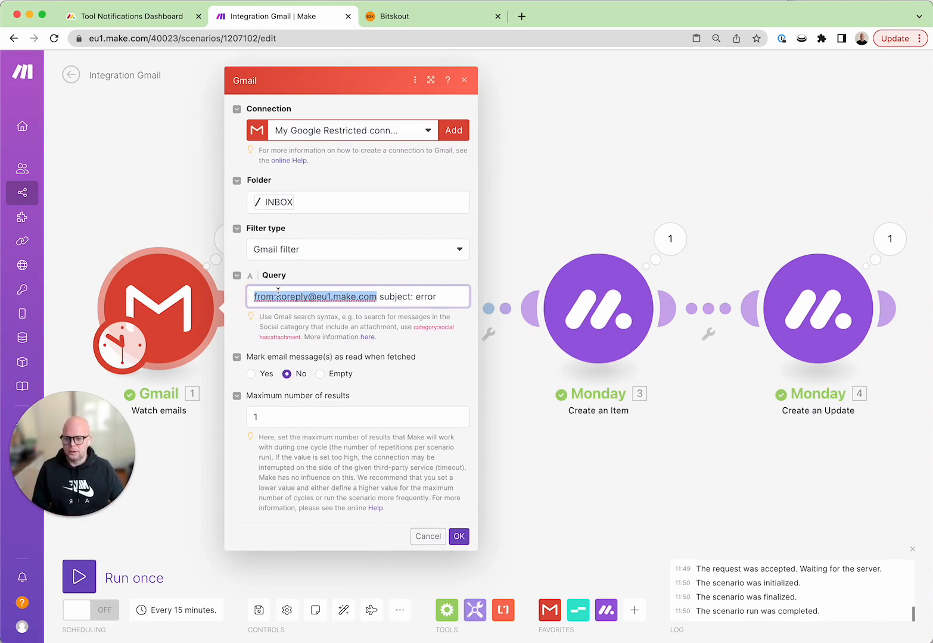
click(374, 296)
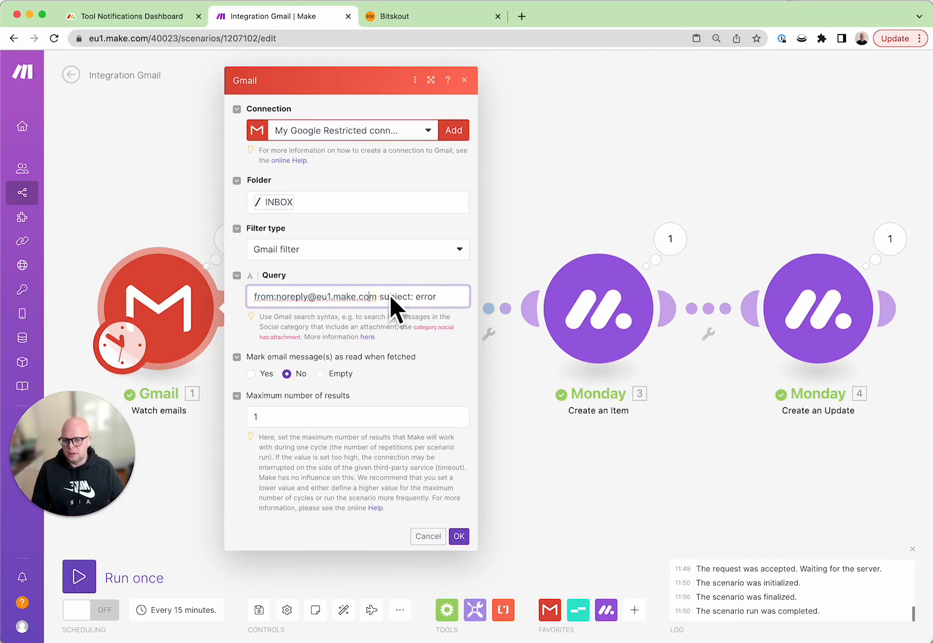
click(176, 217)
Insert a router between Gmail and Bitskout and base the Bitskout route's filter condition on the Gmail sender's email address
click(273, 308)
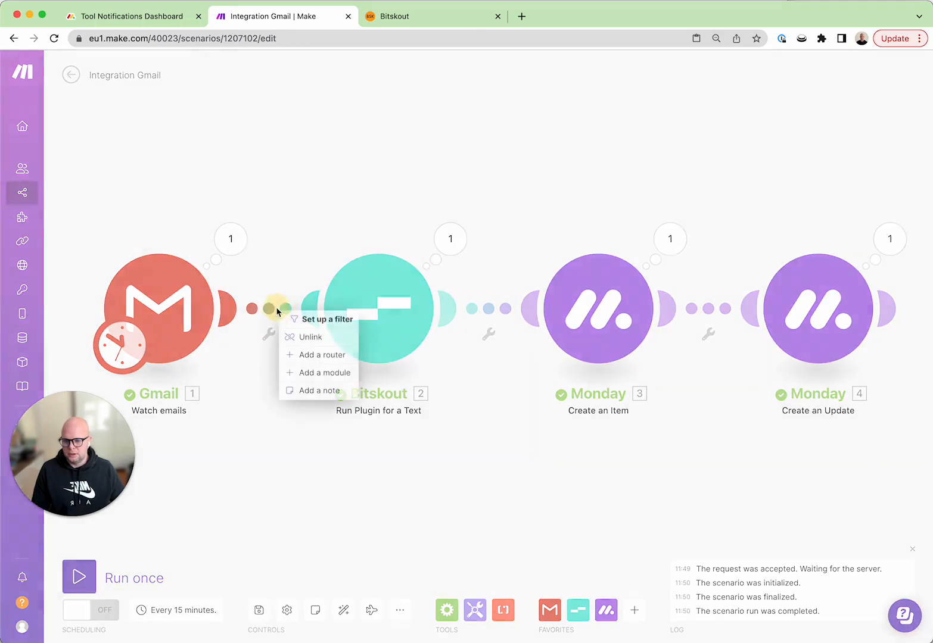
click(320, 355)
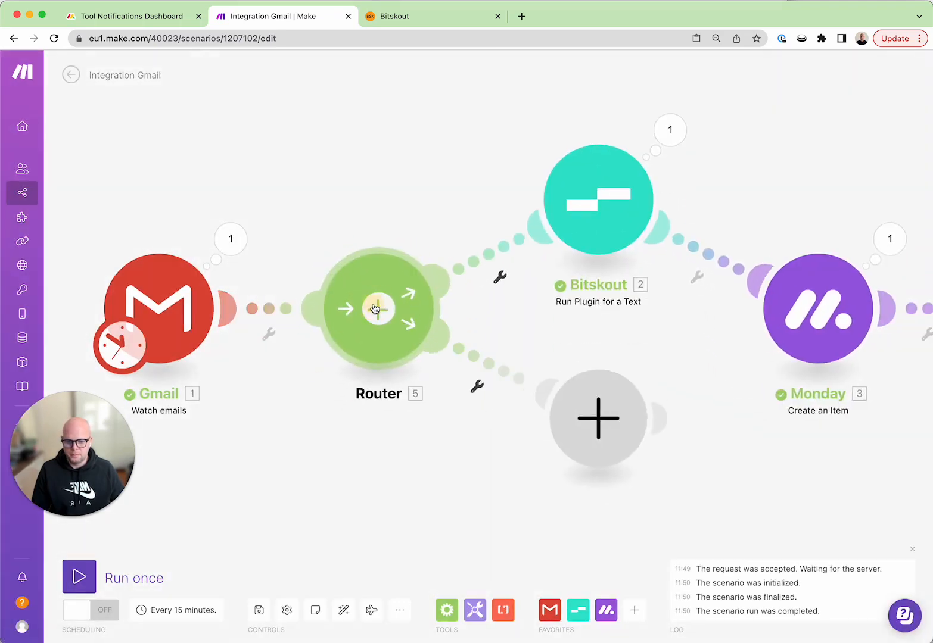
click(500, 277)
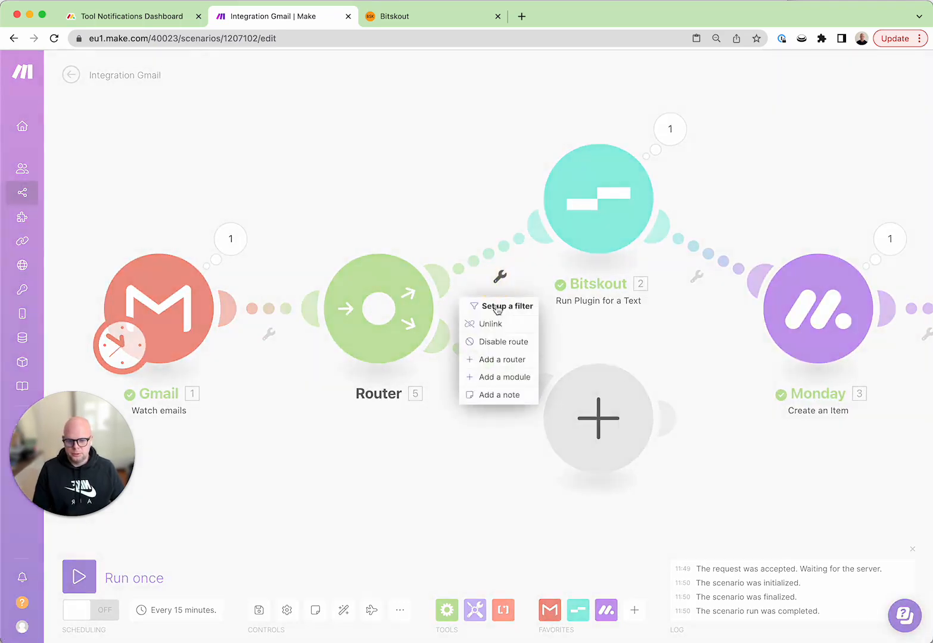
click(499, 306)
click(616, 282)
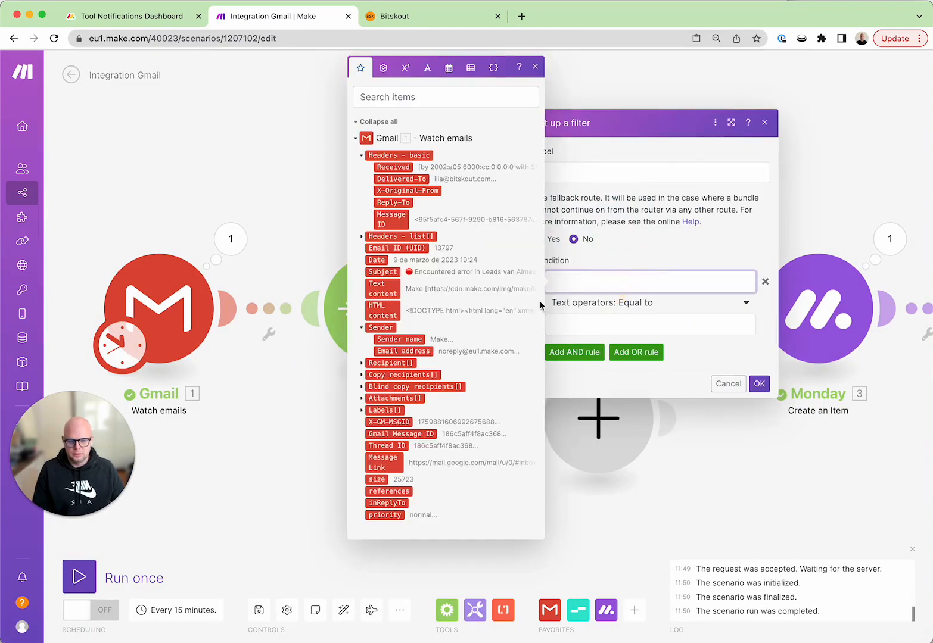
click(411, 351)
click(652, 305)
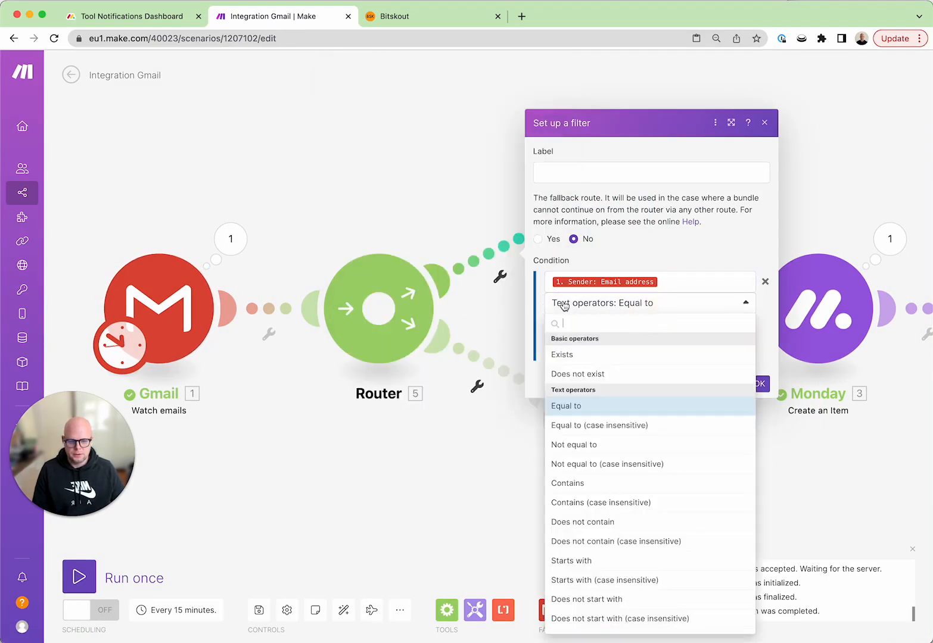
click(534, 295)
Make the Bitskout route's condition equal to Make's no-reply address, without display name or angle brackets, and save the filter
click(570, 326)
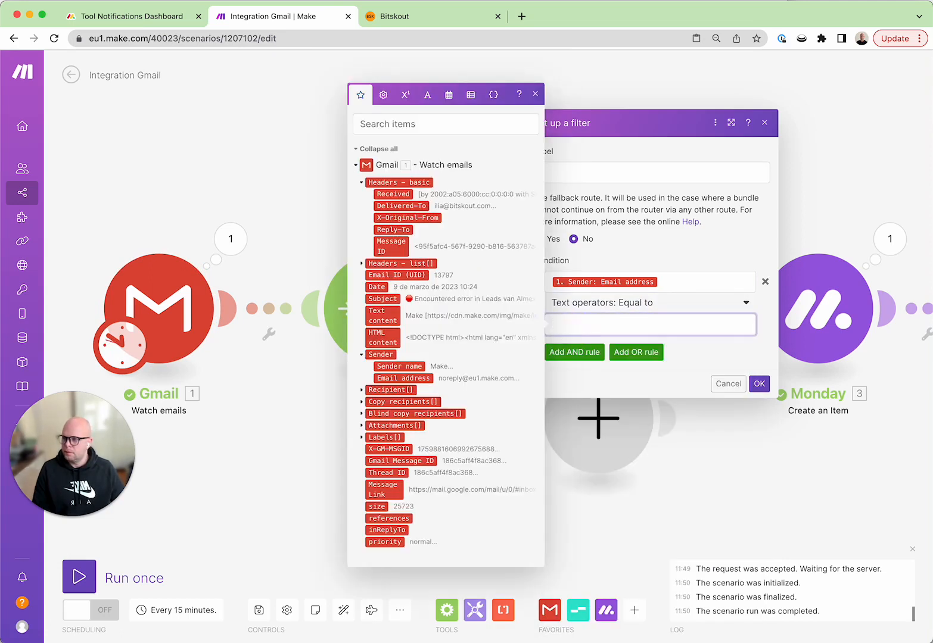
click(616, 323)
key(super+v)
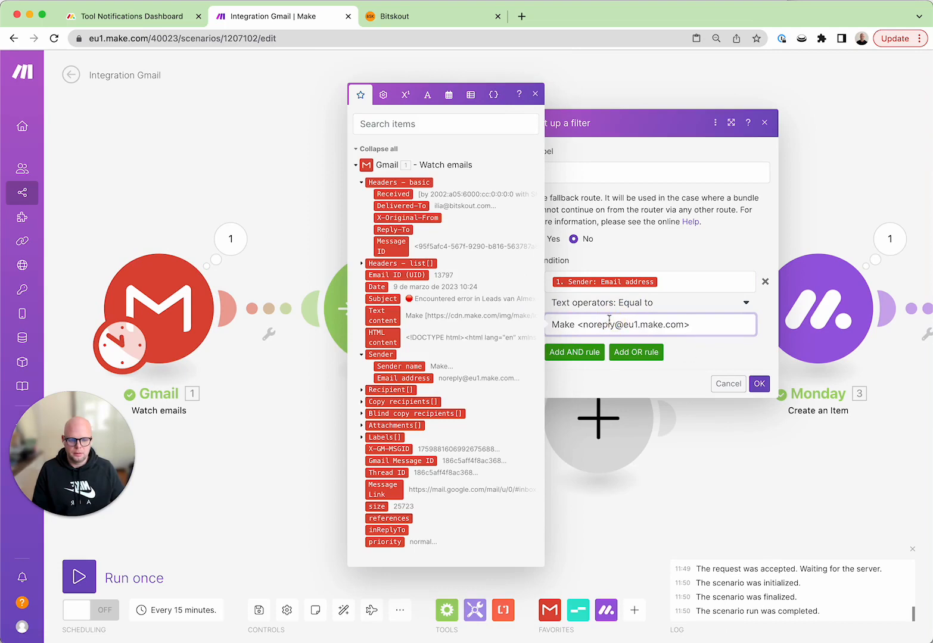
drag(586, 324, 551, 325)
key(BackSpace)
click(705, 324)
key(BackSpace)
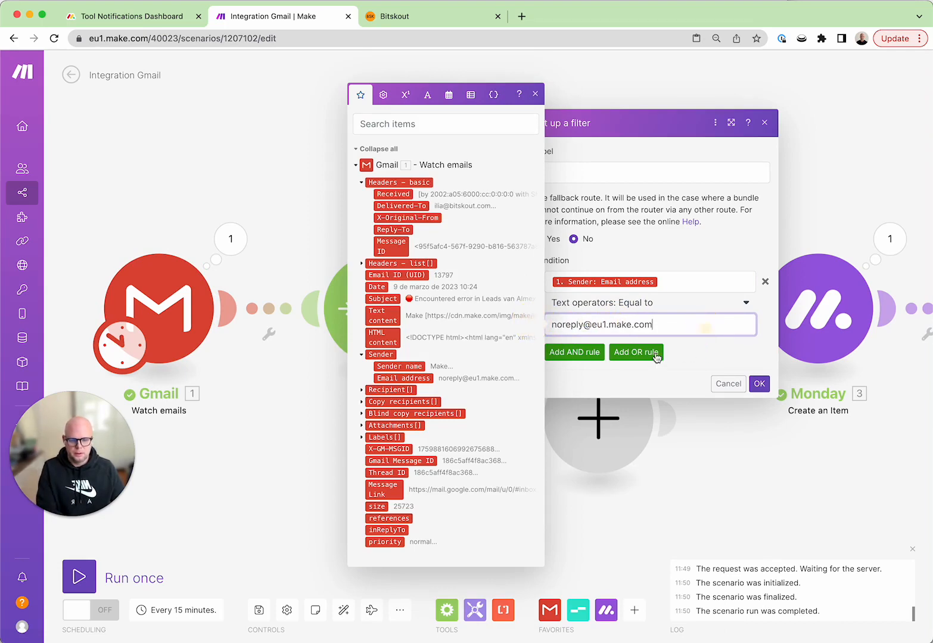
click(759, 384)
Start a filter on the router's empty route and label it "AWS notifications"
click(490, 371)
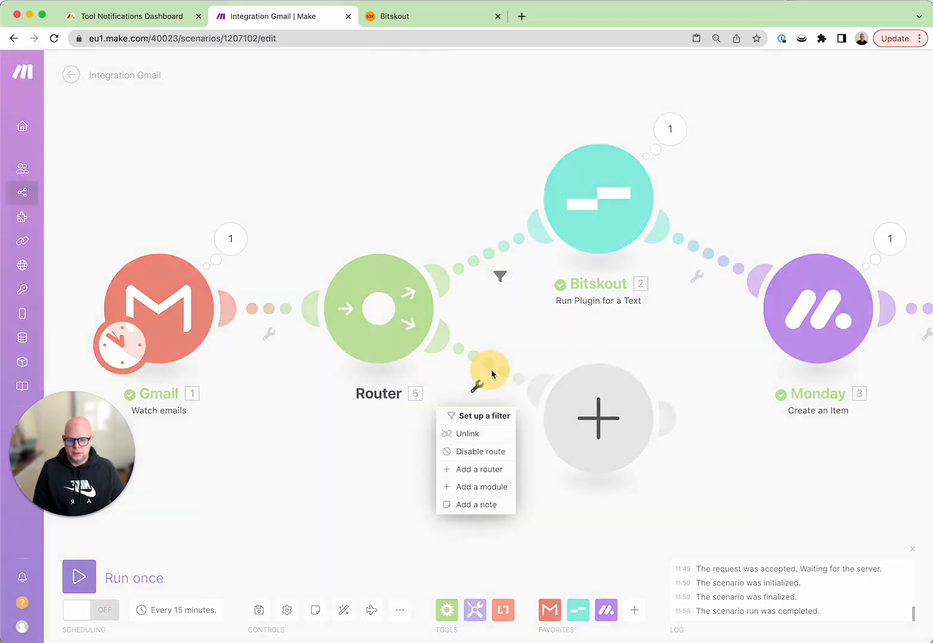
click(486, 365)
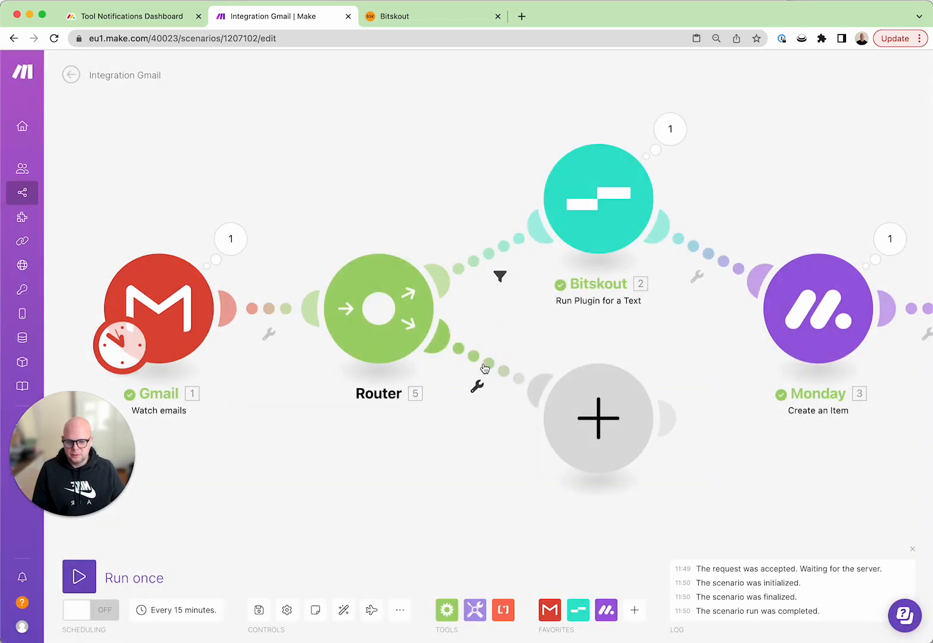
click(581, 281)
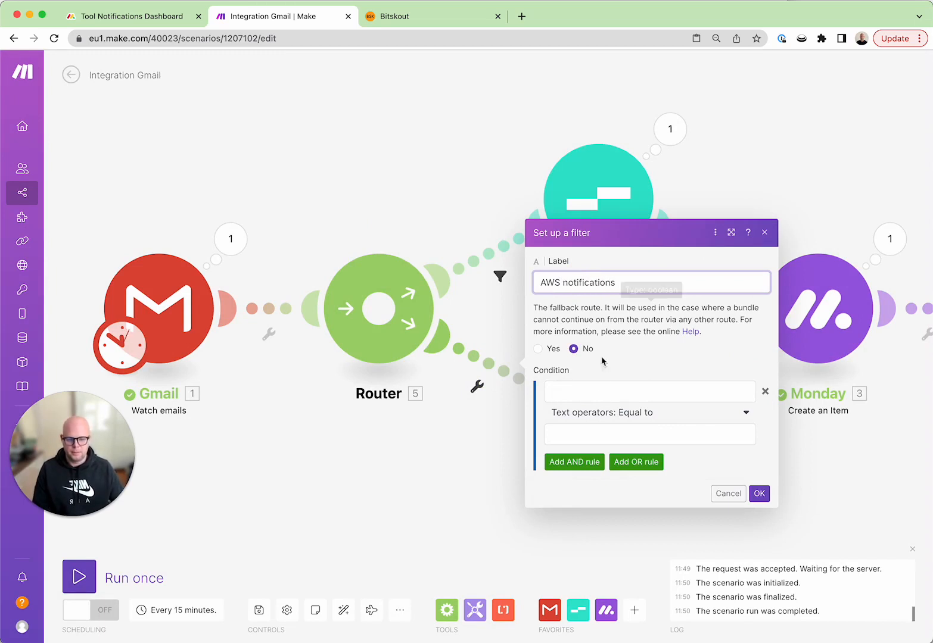
Require the Gmail sender's email address to equal the pasted AWS notification sender address, then save the filter
click(597, 392)
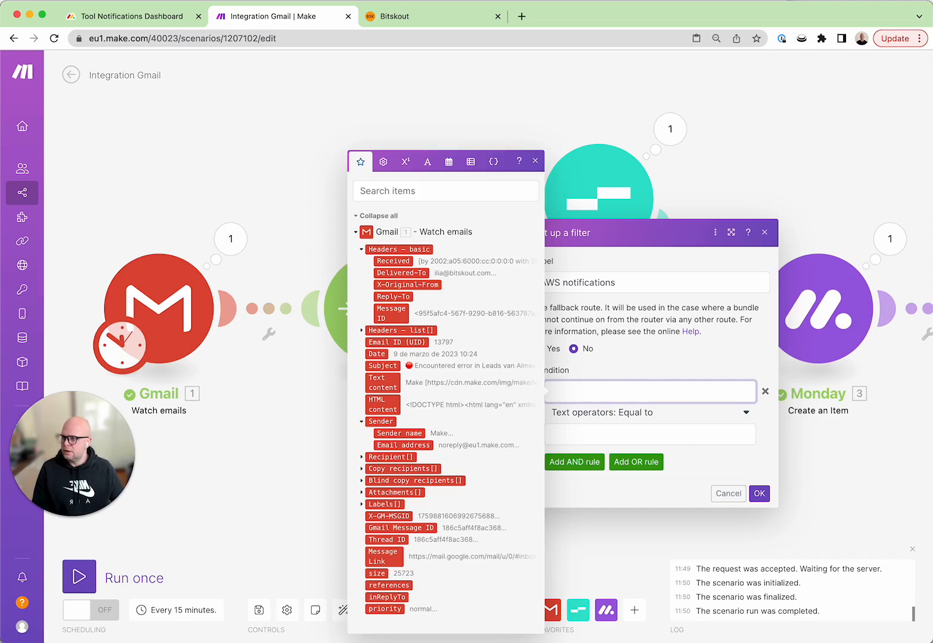
key(super+Tab)
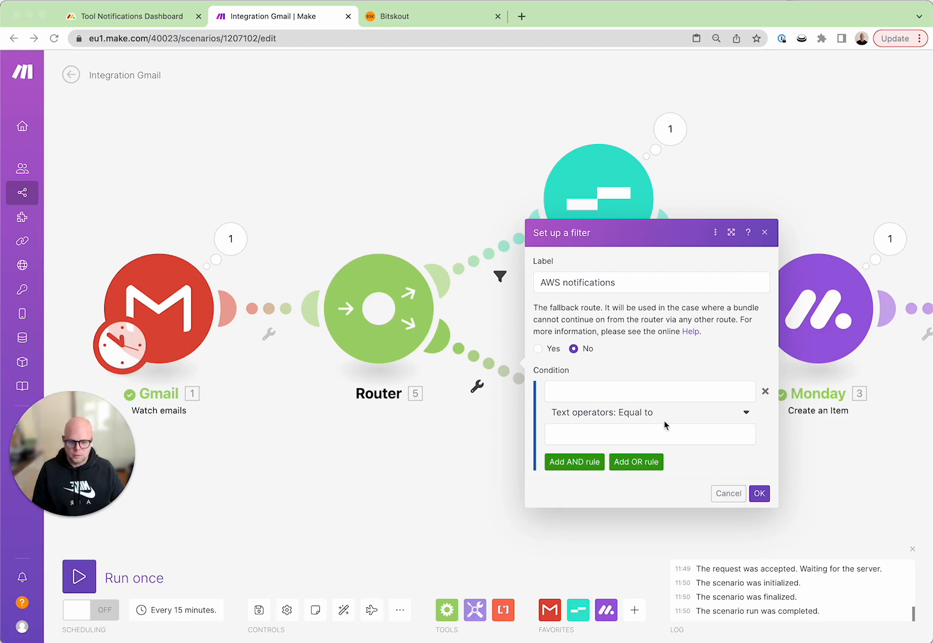
click(663, 389)
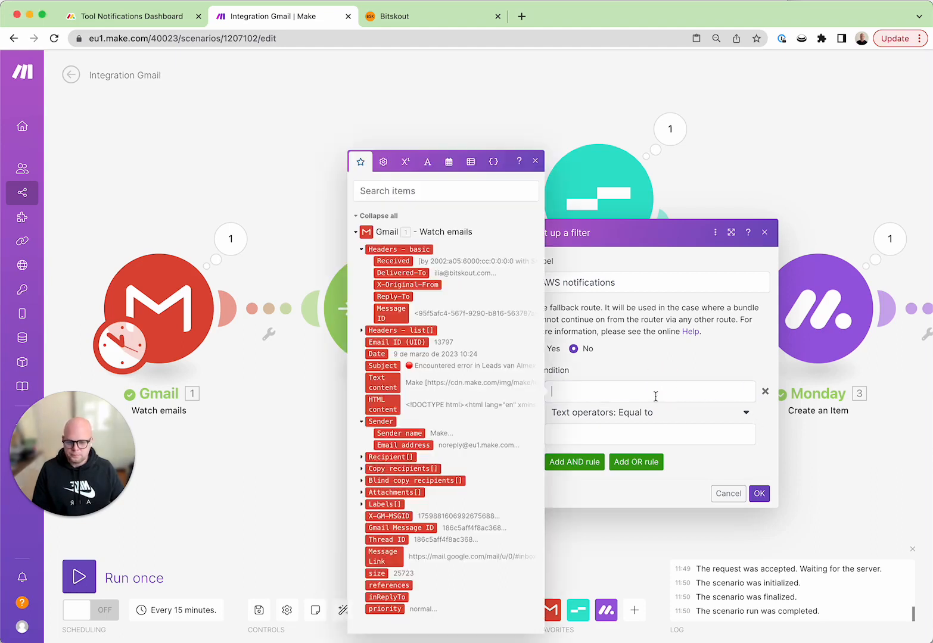
click(389, 443)
click(676, 435)
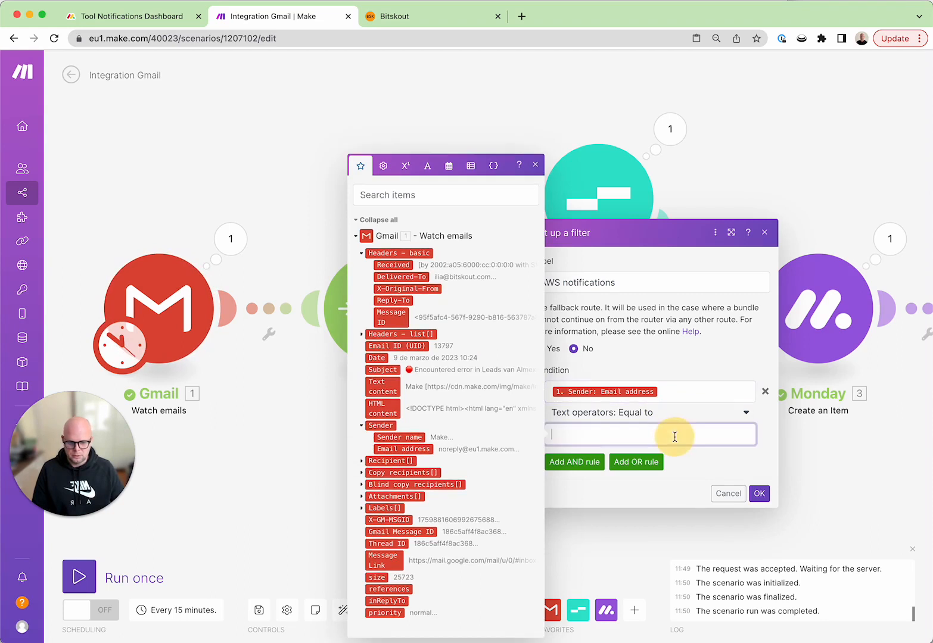
key(super+v)
click(758, 494)
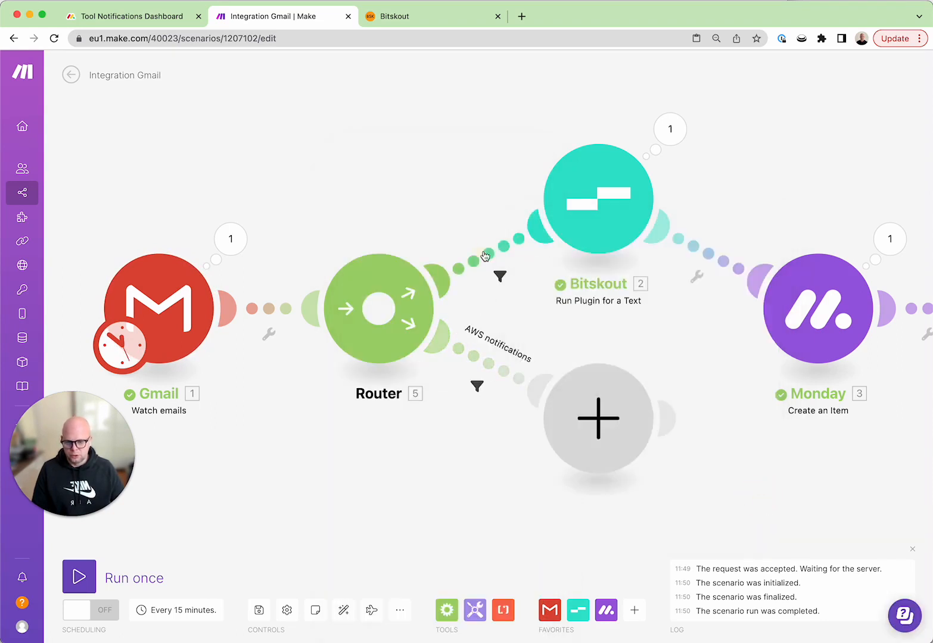
click(500, 276)
click(584, 169)
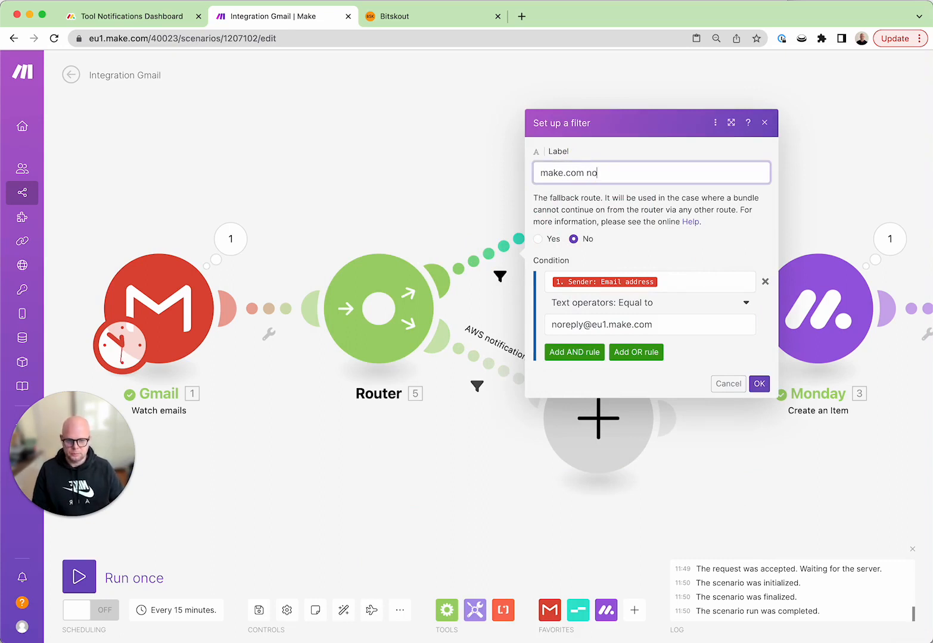
click(744, 384)
Label the Bitskout route's filter "make.com" and save it
click(500, 277)
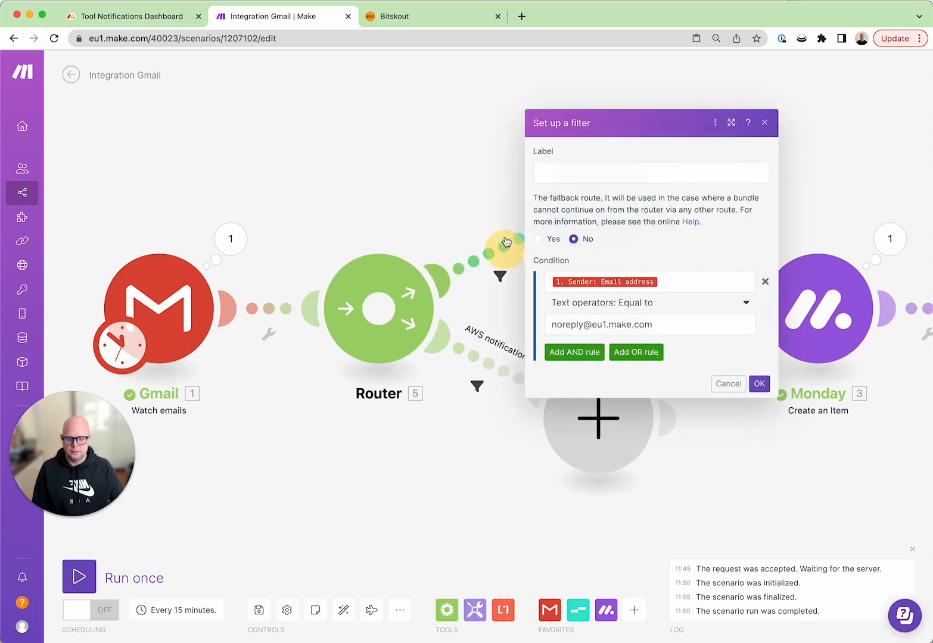
click(621, 166)
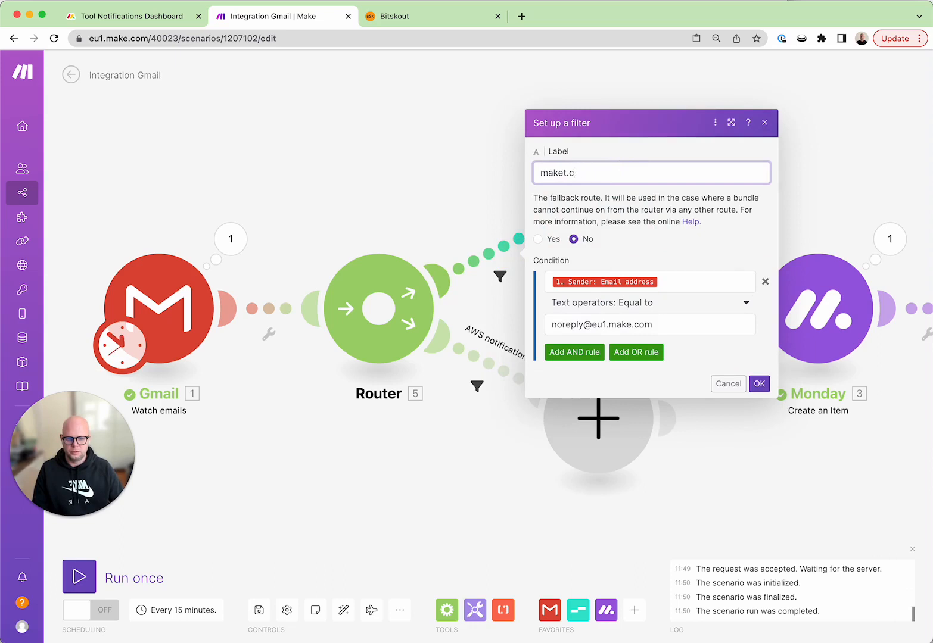
text(make.com)
click(760, 385)
Replace the Gmail trigger's query with a simple filter using the All emails criteria and save the module
drag(437, 467, 547, 457)
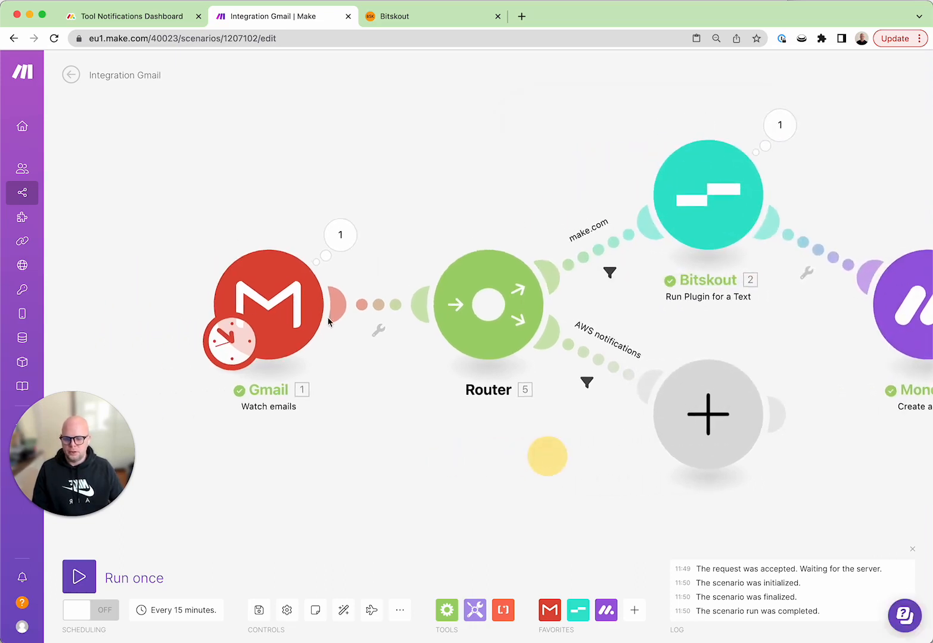
click(292, 311)
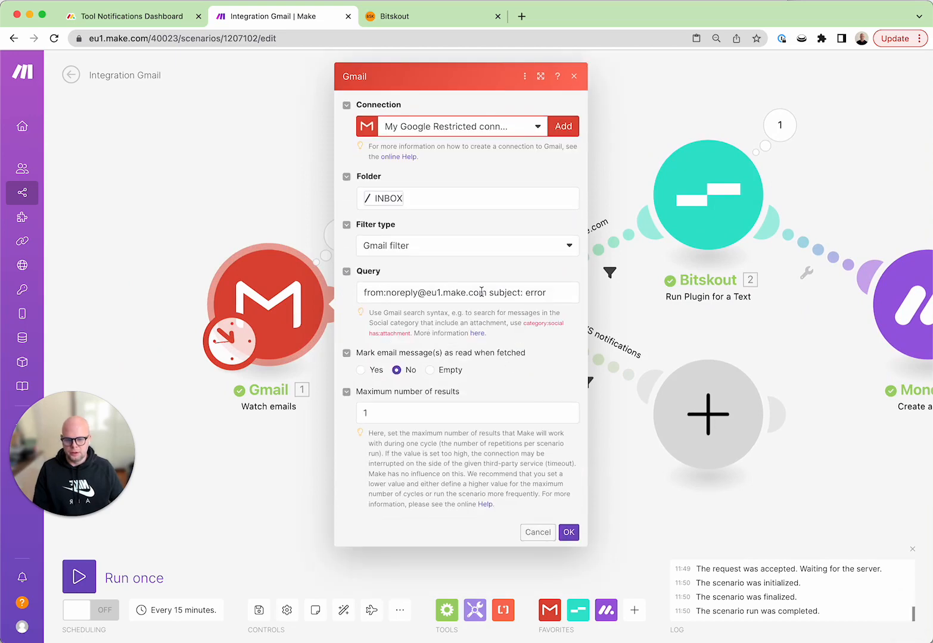
triple_click(537, 292)
key(BackSpace)
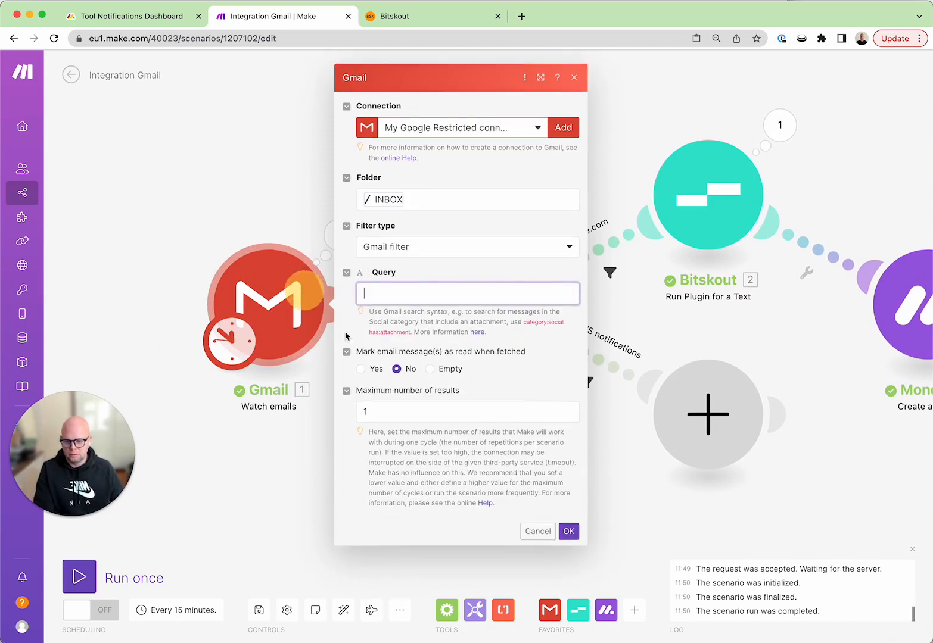
click(568, 532)
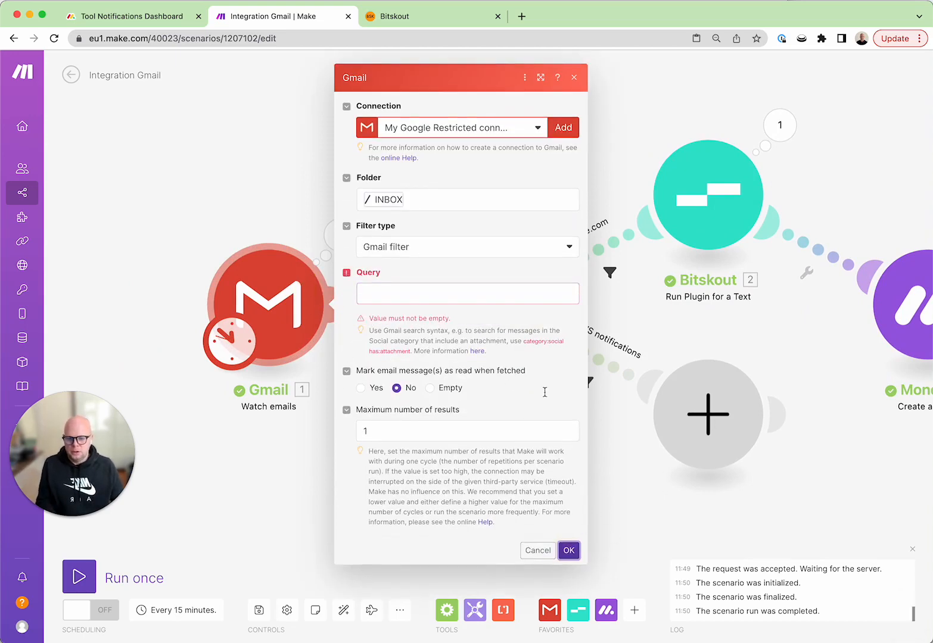
click(487, 253)
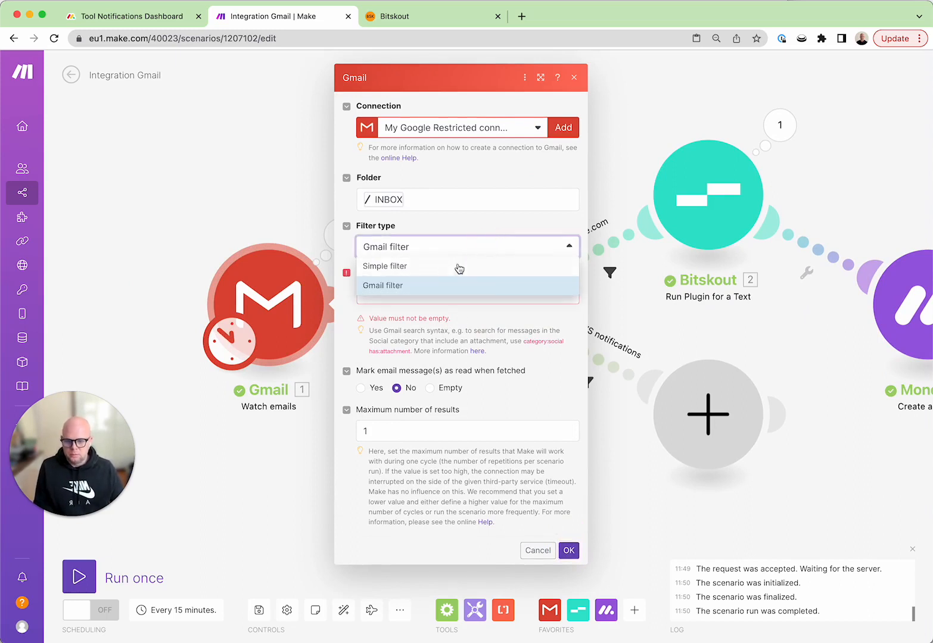
click(456, 267)
click(493, 310)
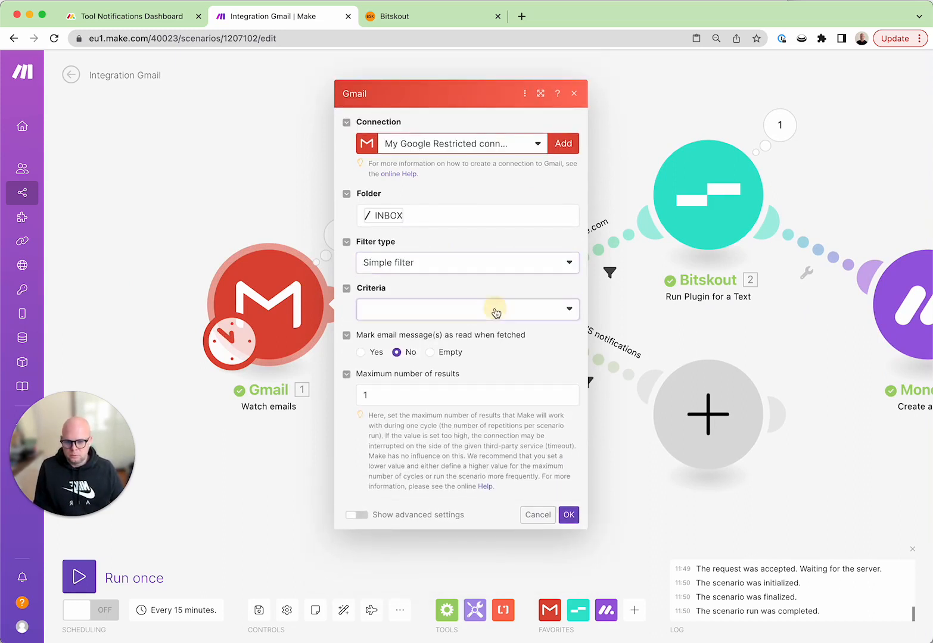
click(411, 330)
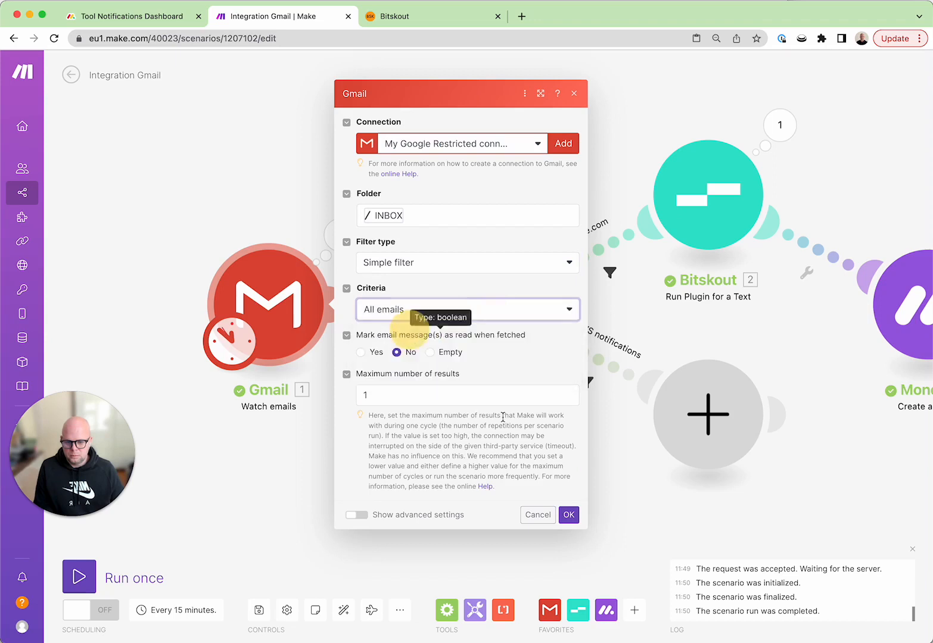
click(569, 511)
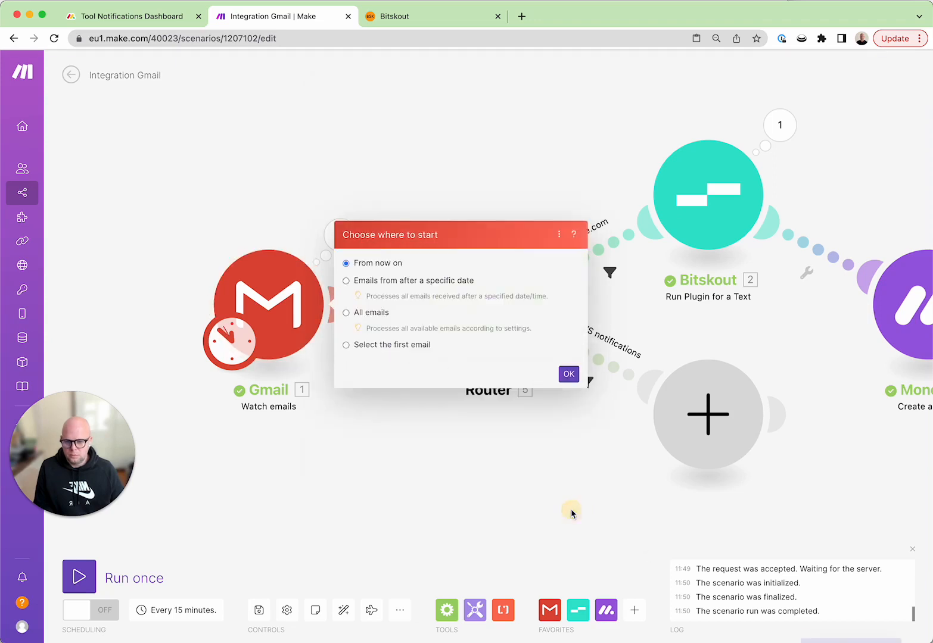
Start the Gmail trigger with emails from after 07/03/2023 11:51
click(425, 282)
click(432, 293)
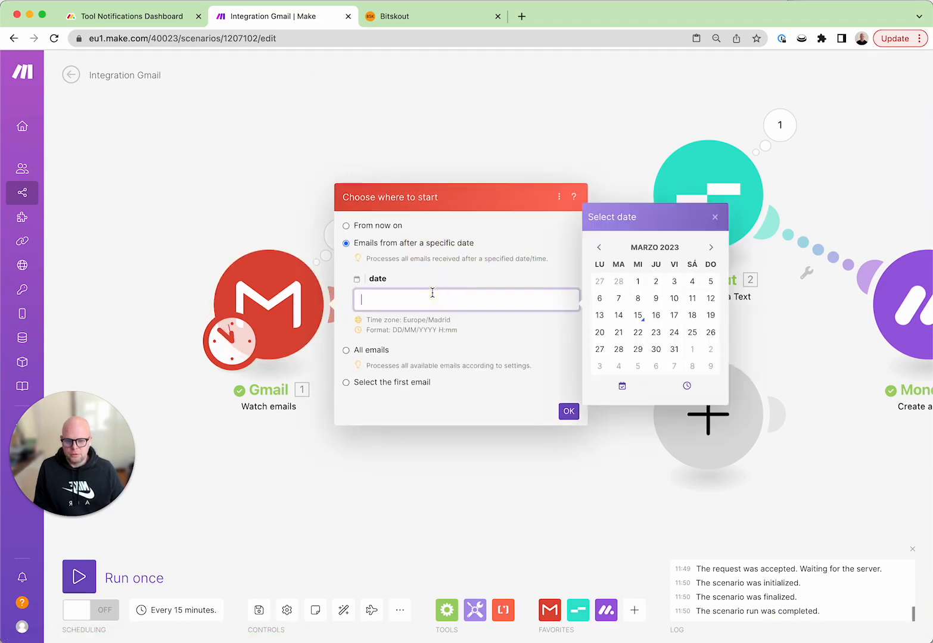
click(620, 298)
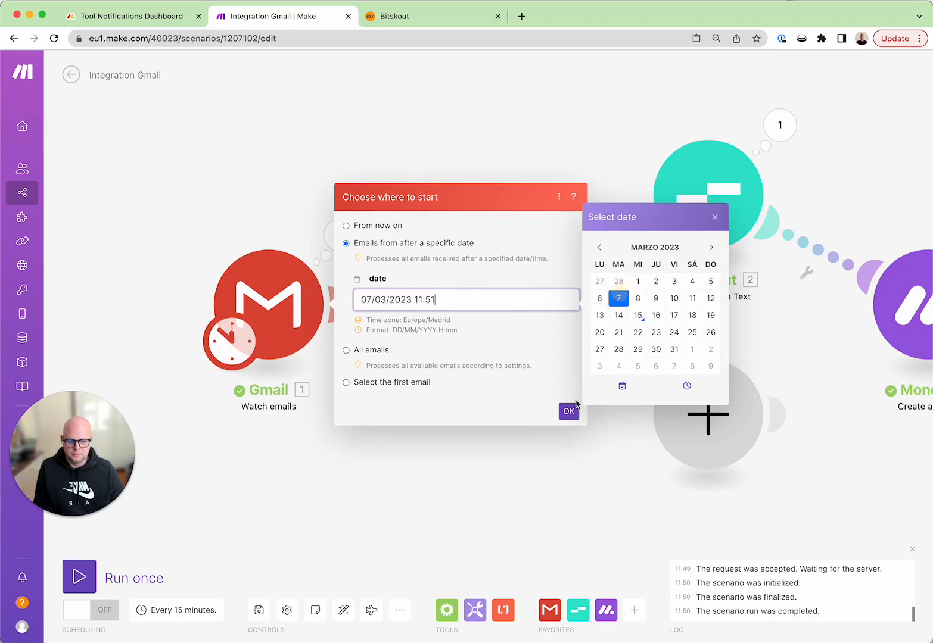
click(569, 411)
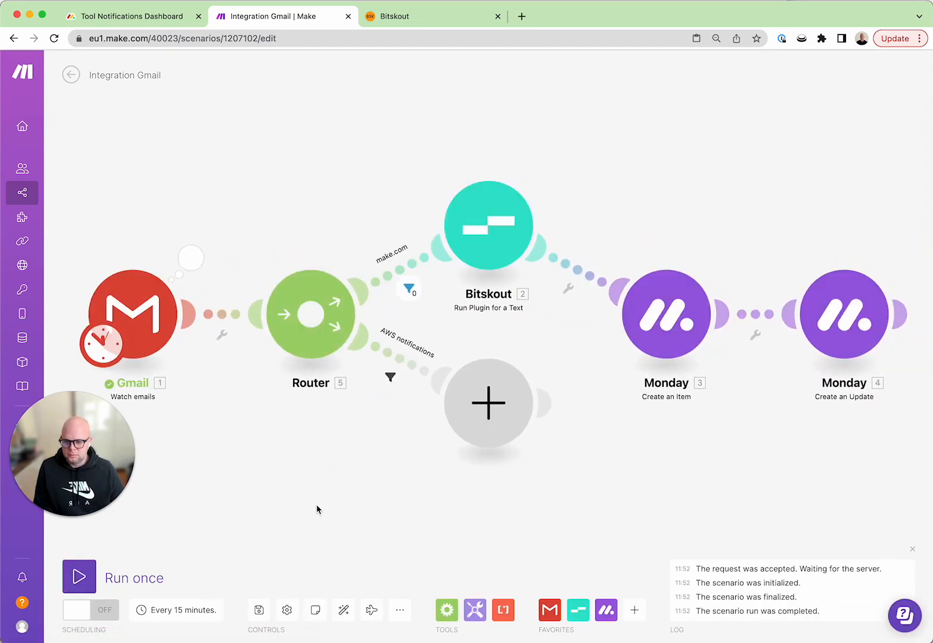
Inspect the Gmail module's output bundle and how the make.com route's filter evaluated it in the scenario run
click(189, 265)
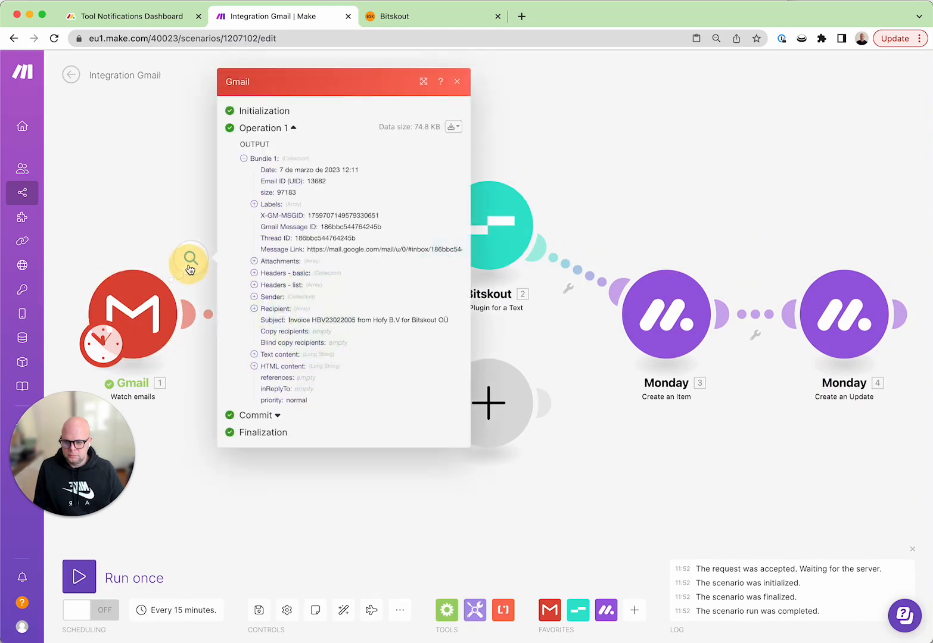
click(134, 206)
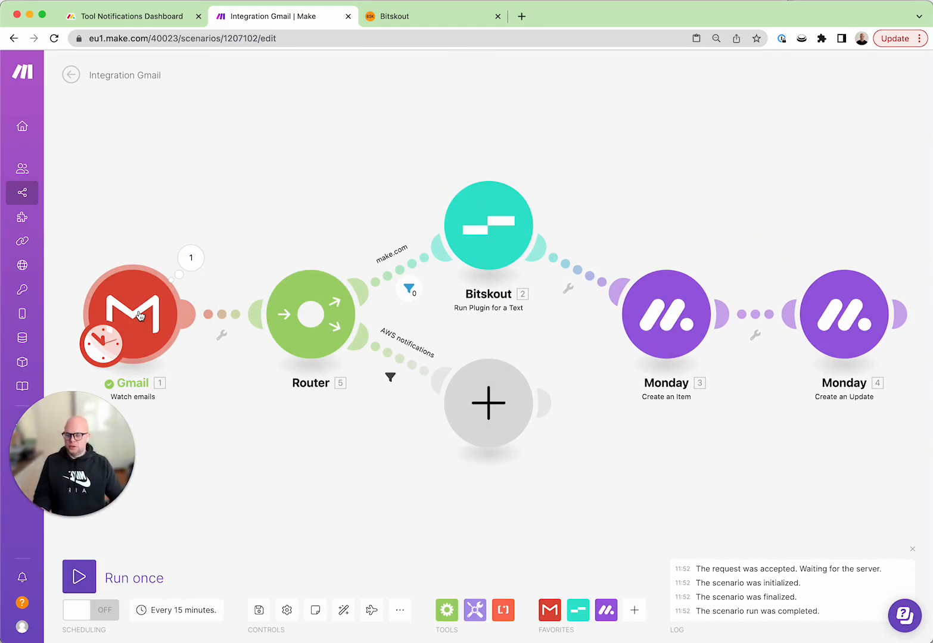
click(409, 289)
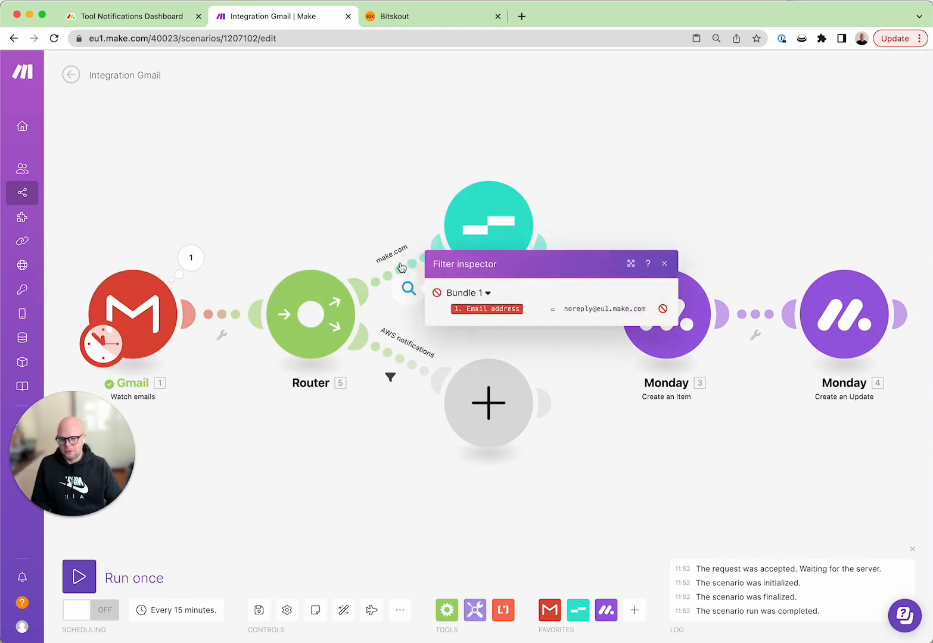
click(663, 264)
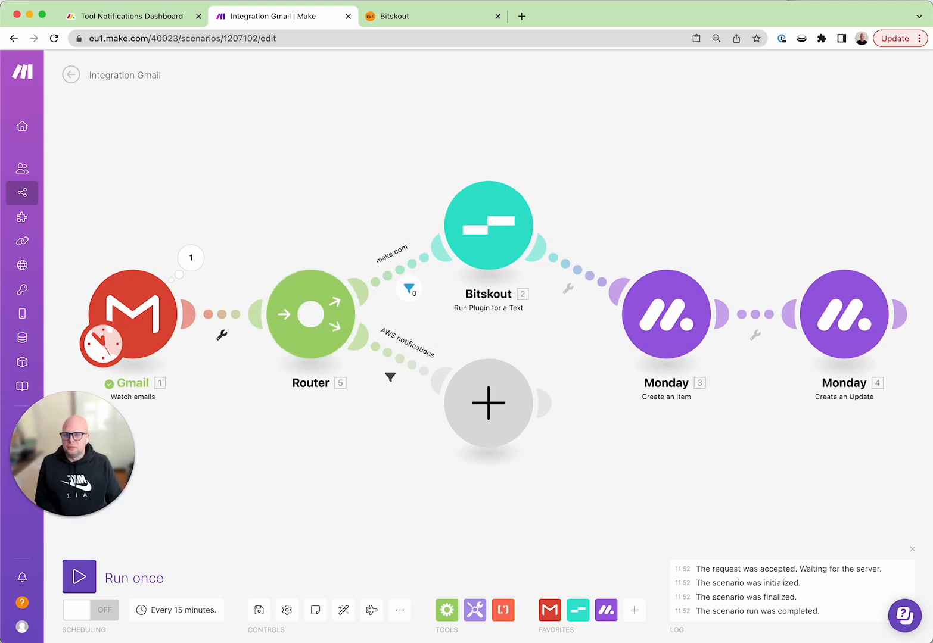
Switch to the monday.com Tool Notifications Dashboard and review the notification items across all their columns
click(121, 16)
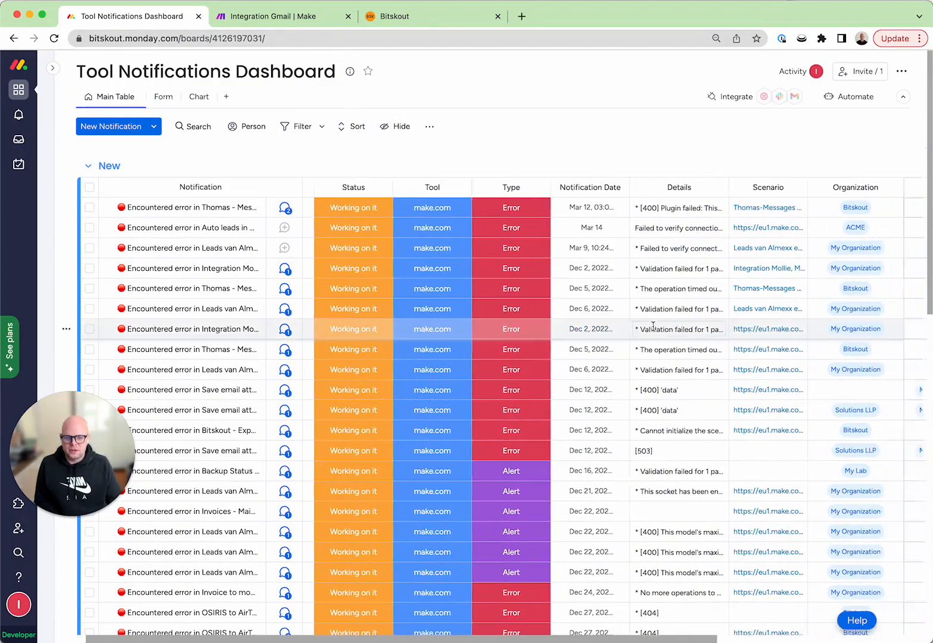
scroll(651, 325, right, 5)
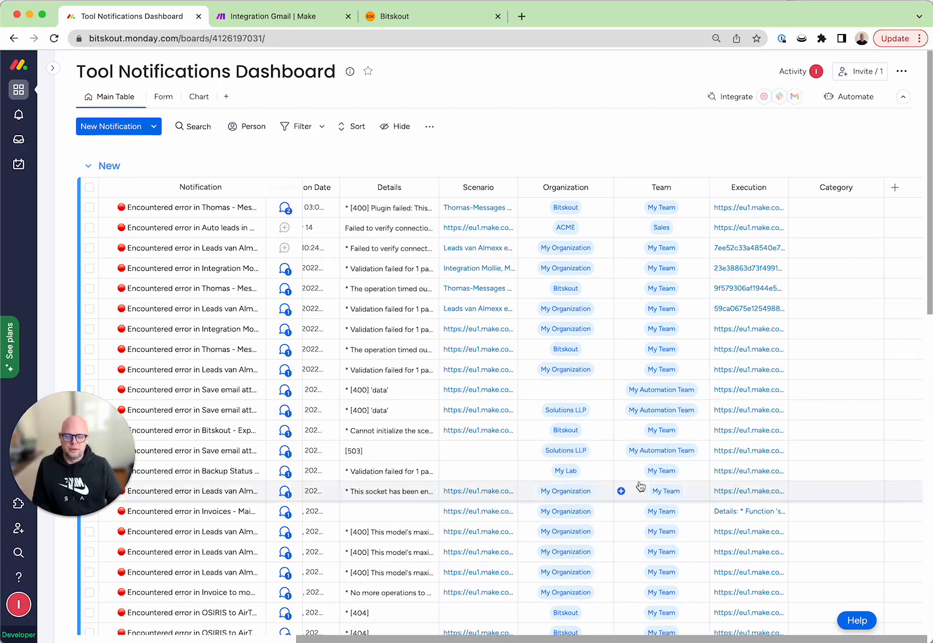
drag(594, 640, 414, 639)
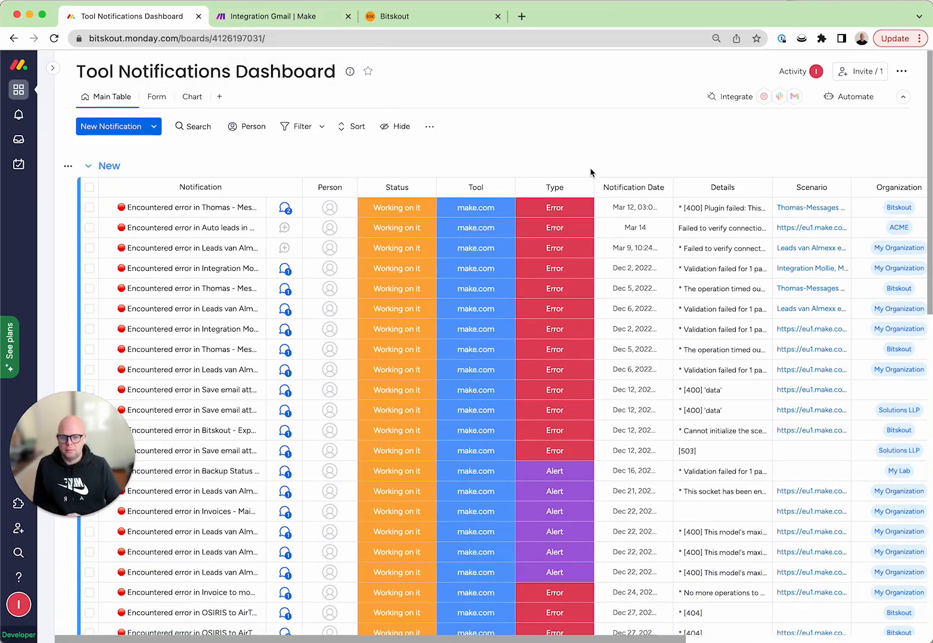
scroll(589, 171, down, 5)
scroll(590, 170, up, 5)
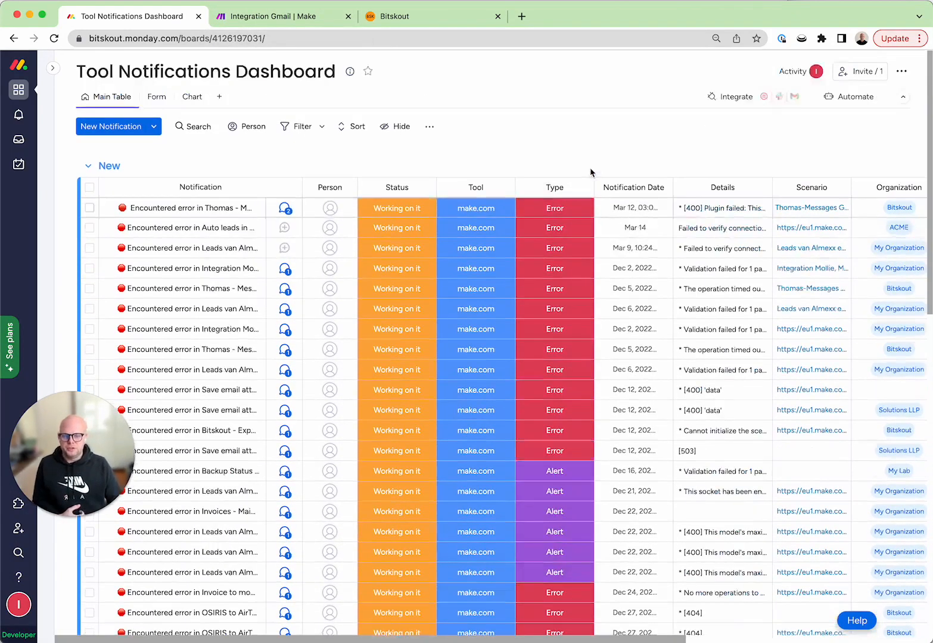
scroll(588, 167, down, 1)
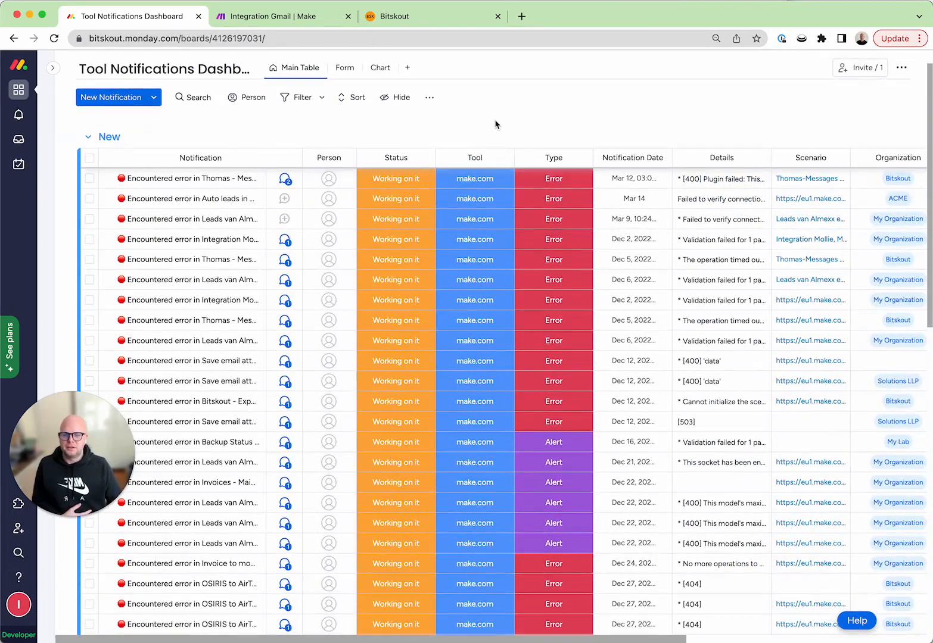